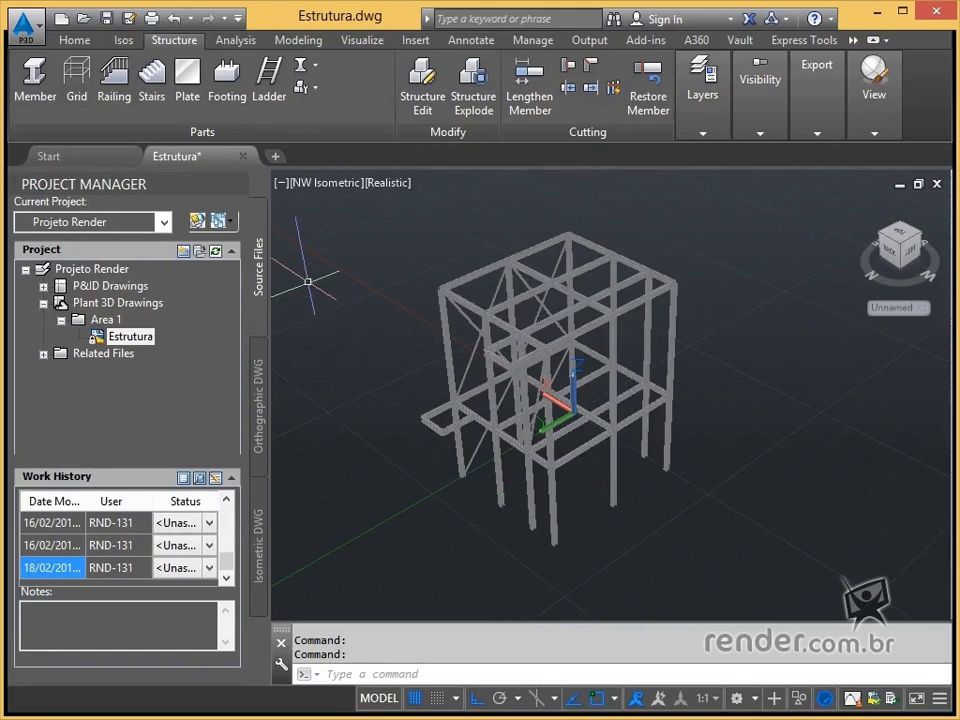
# - Collapse the Project Manager and examine the lower diagonal braces and their column joints from the NE Isometric view
pyautogui.click(242, 186)
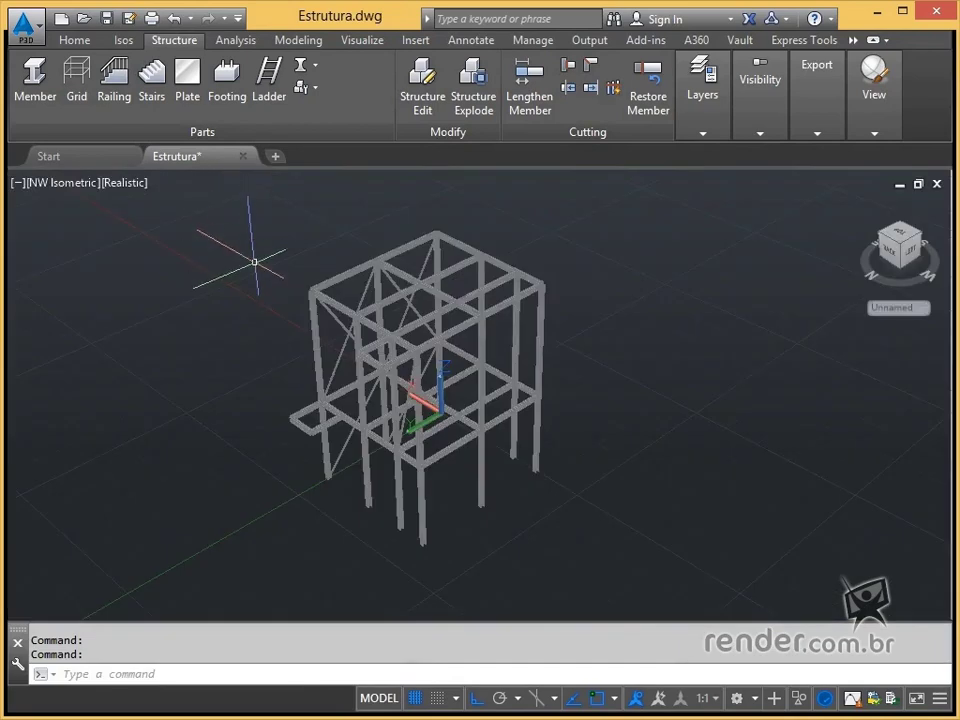
pyautogui.scroll(3, 326, 289)
pyautogui.moveTo(326, 289); pyautogui.dragTo(432, 353, button='middle')
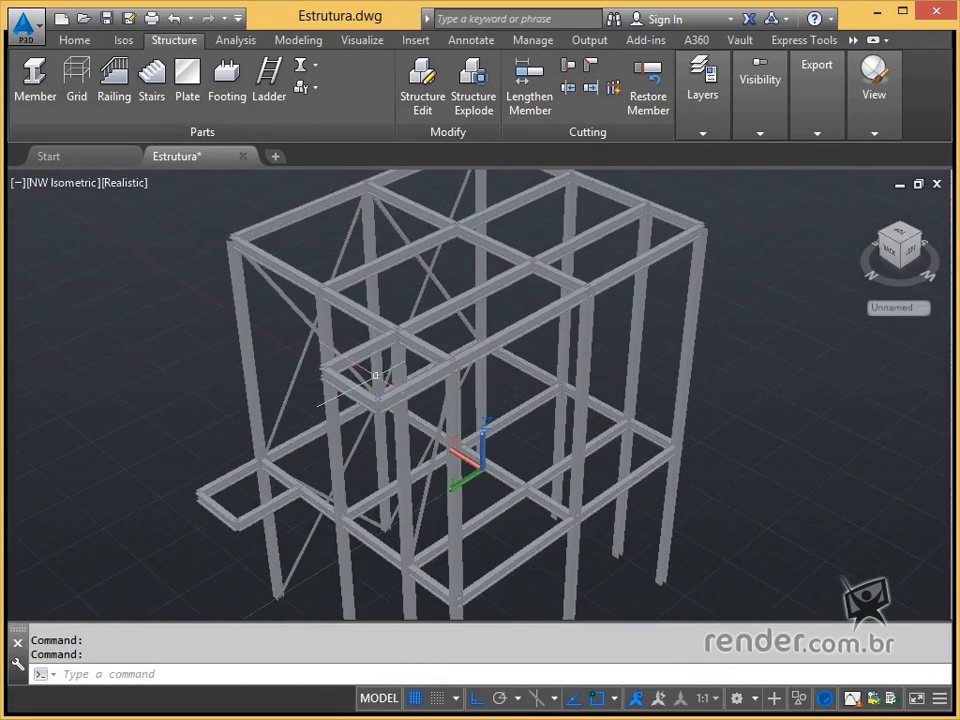
pyautogui.scroll(4, 373, 379)
pyautogui.moveTo(360, 315); pyautogui.dragTo(590, 281, button='middle')
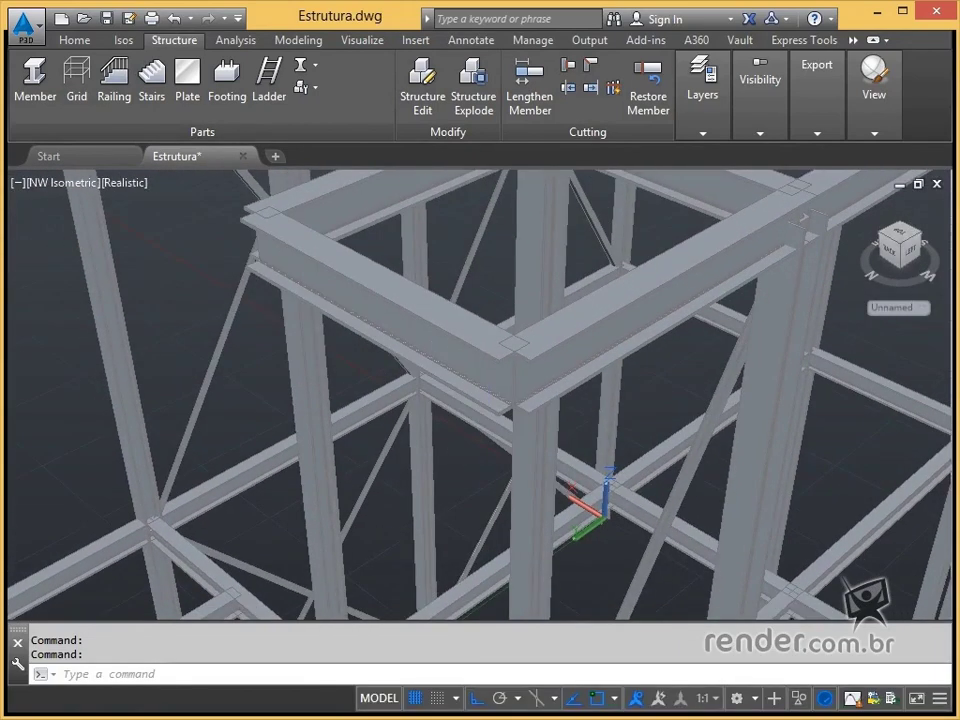
pyautogui.scroll(2, 476, 389)
pyautogui.moveTo(510, 394); pyautogui.dragTo(611, 362, button='middle')
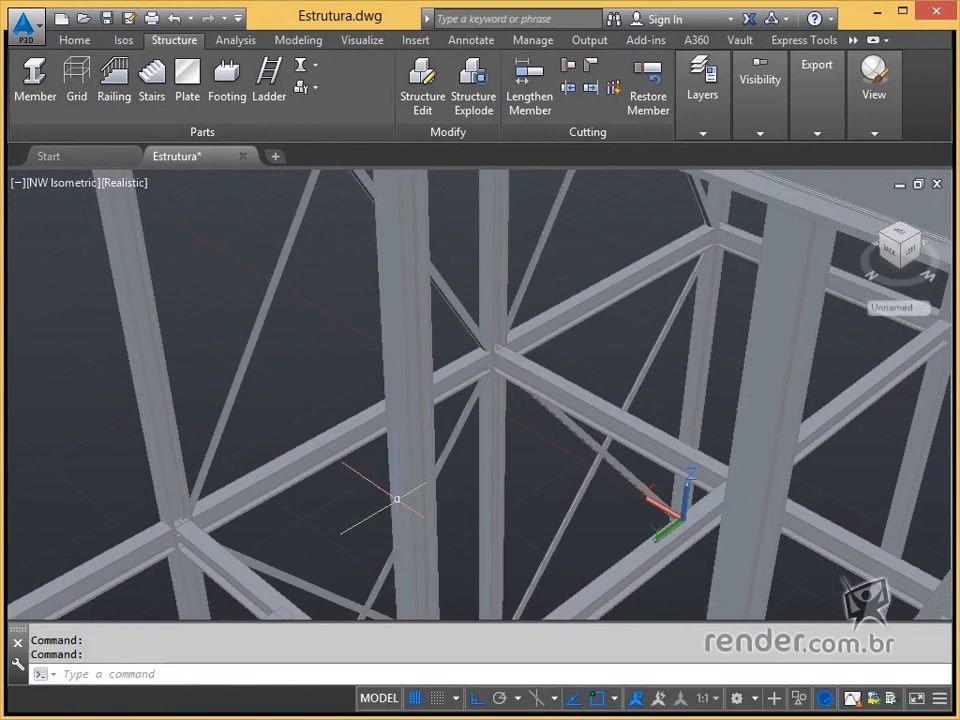
pyautogui.click(449, 440)
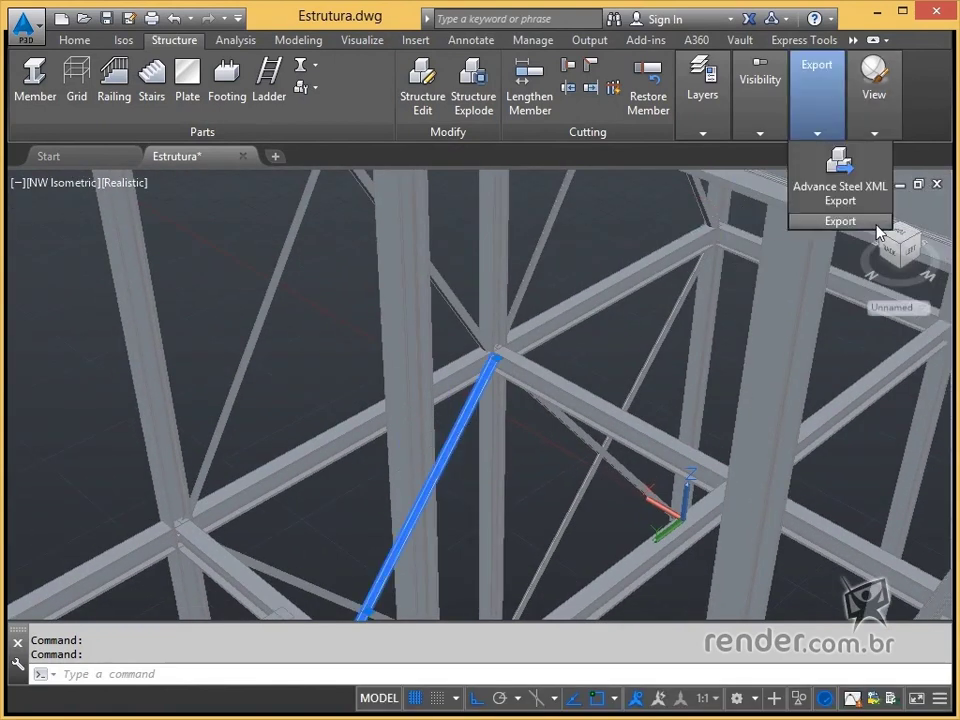
pyautogui.click(883, 239)
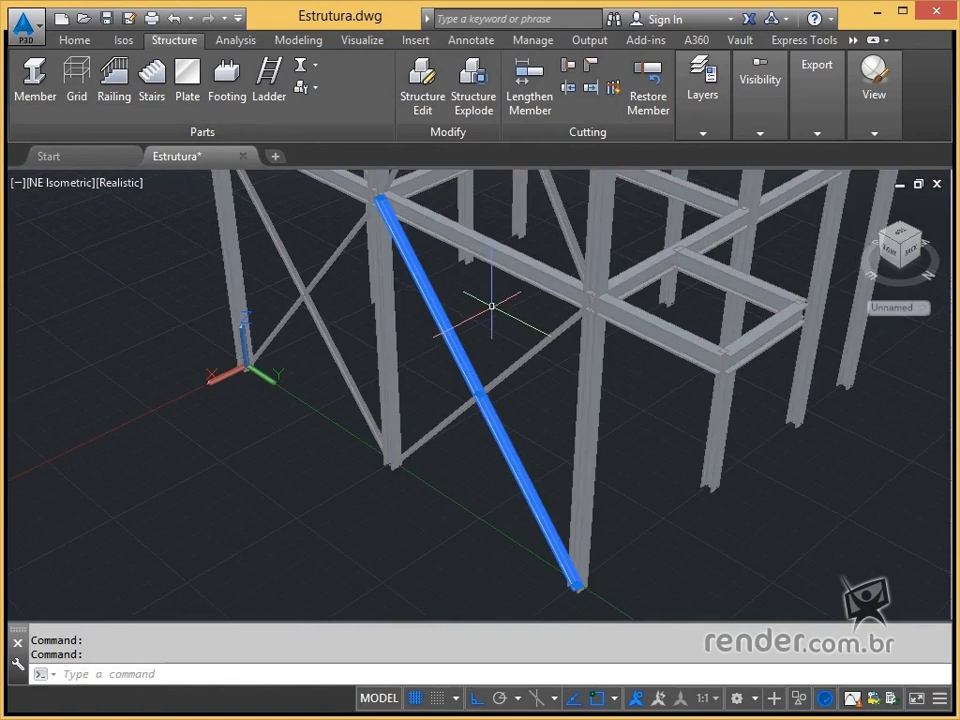
pyautogui.moveTo(639, 248); pyautogui.dragTo(636, 298, button='middle')
pyautogui.scroll(2, 636, 298)
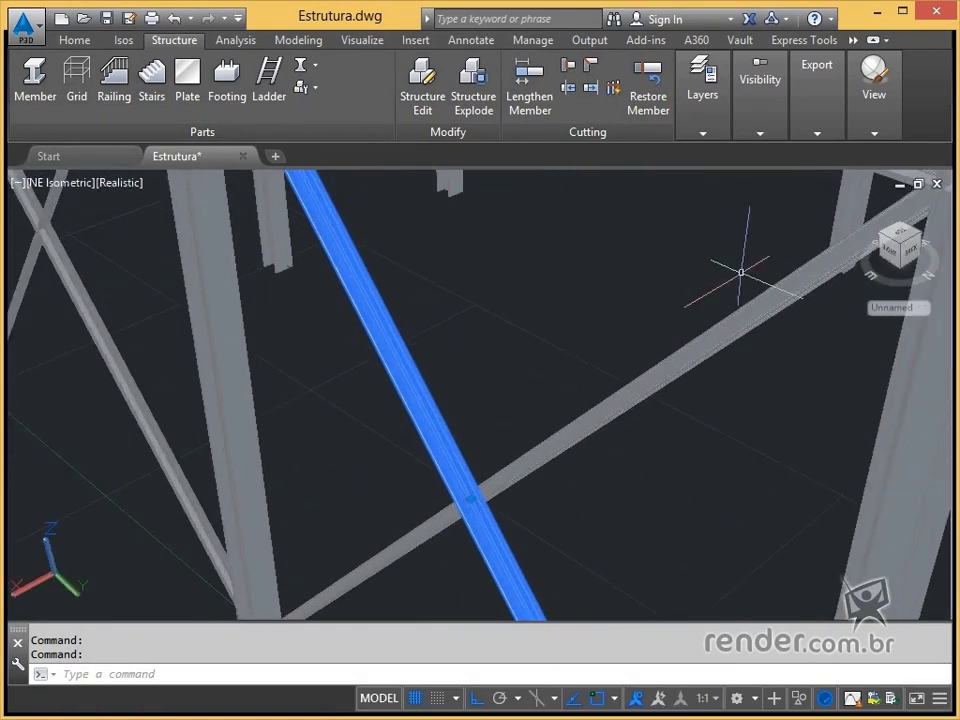
pyautogui.moveTo(741, 272); pyautogui.dragTo(736, 387, button='middle')
pyautogui.press('Escape')
pyautogui.scroll(-5, 573, 350)
pyautogui.scroll(4, 508, 295)
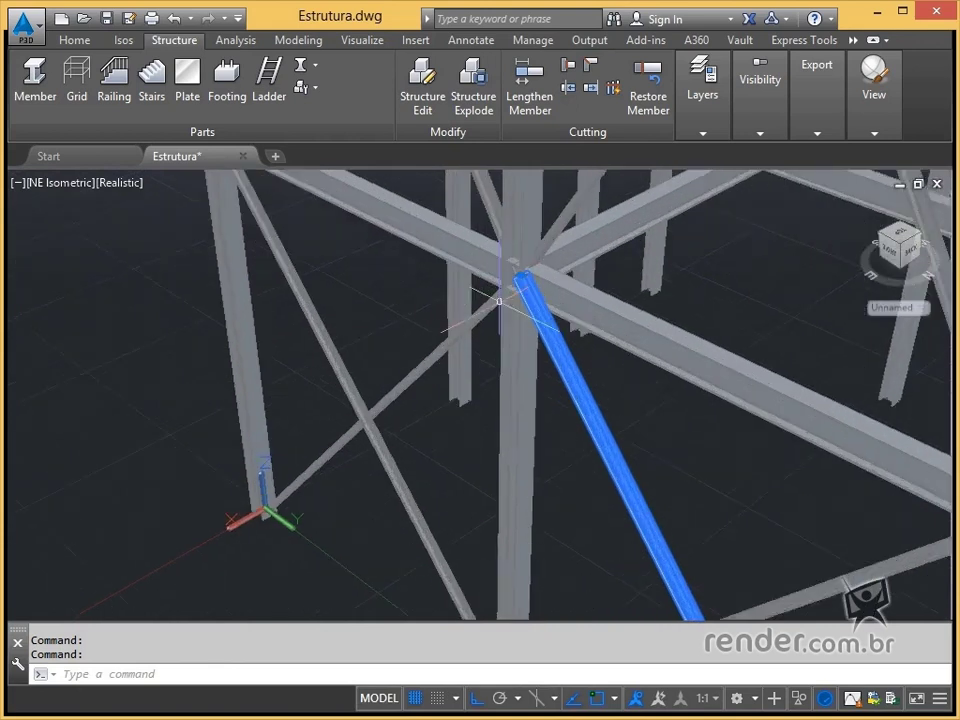
pyautogui.moveTo(488, 282); pyautogui.dragTo(528, 390, button='middle')
pyautogui.press('Escape')
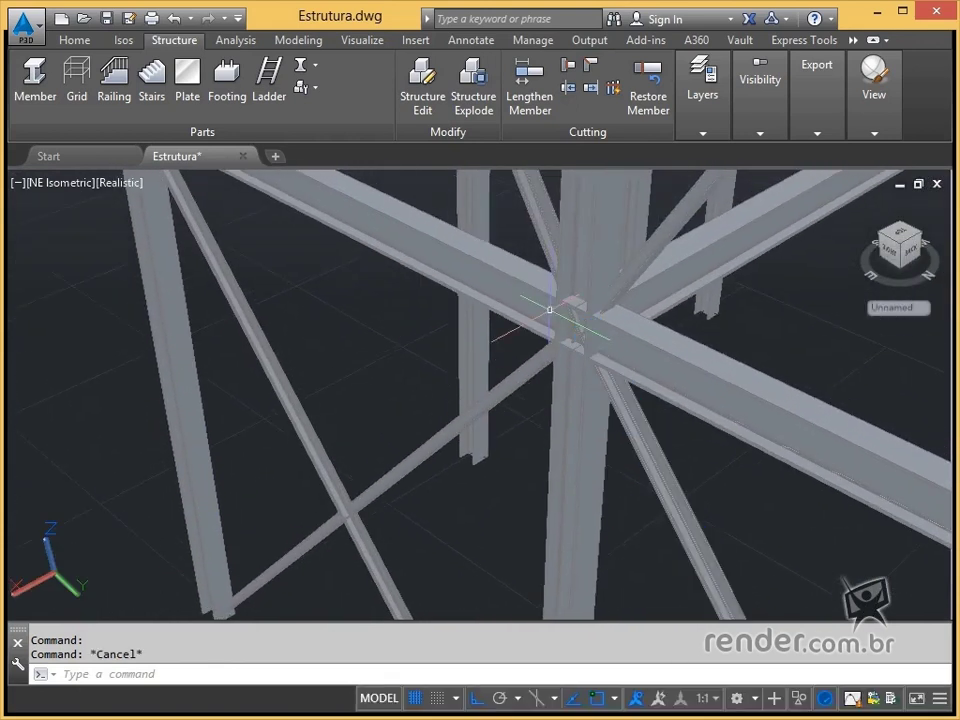
# - Examine the upper-level diagonal braces, the top corner joint and the overall steel frame
pyautogui.moveTo(562, 285); pyautogui.dragTo(535, 470, button='middle')
pyautogui.scroll(-5, 534, 470)
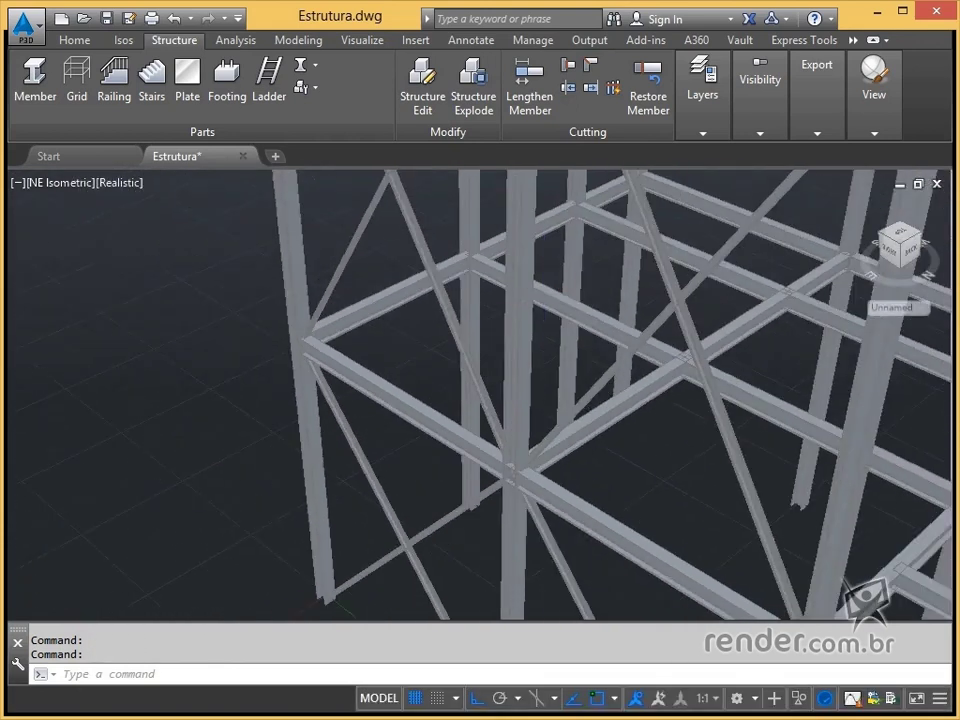
pyautogui.scroll(2, 708, 317)
pyautogui.scroll(2, 708, 317)
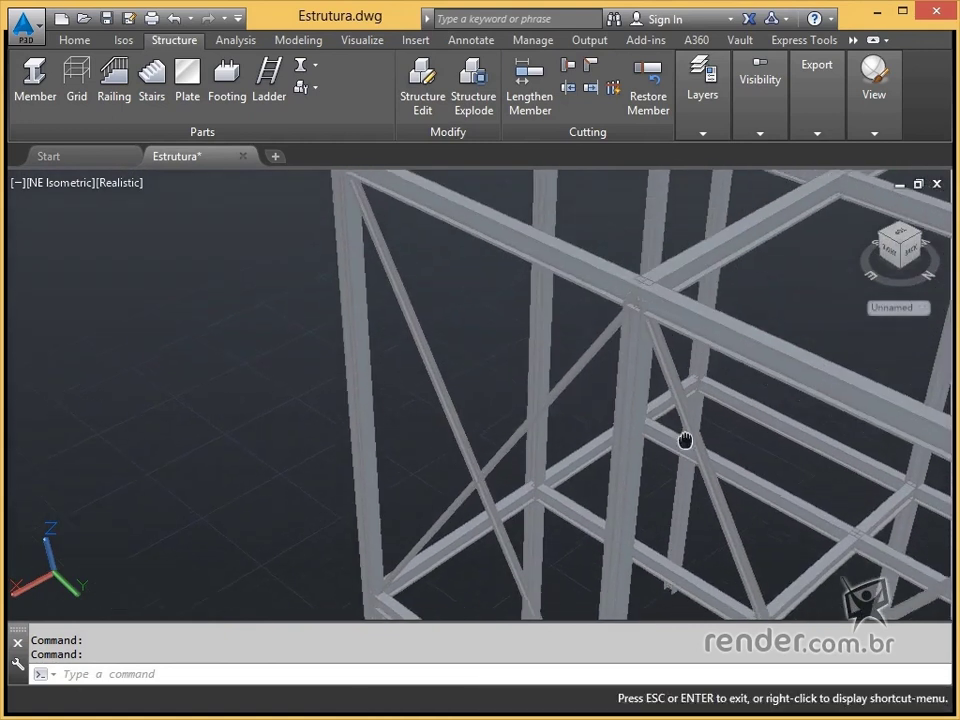
pyautogui.scroll(2, 790, 245)
pyautogui.scroll(1, 585, 358)
pyautogui.moveTo(585, 358); pyautogui.dragTo(838, 546, button='middle')
pyautogui.press('Escape')
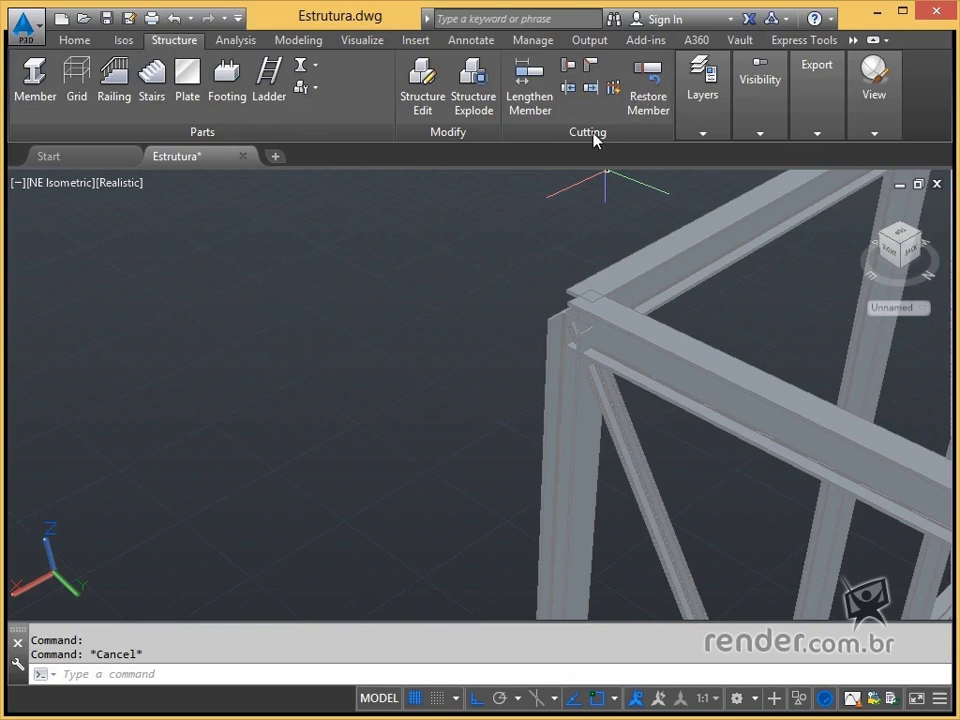
pyautogui.scroll(-3, 722, 402)
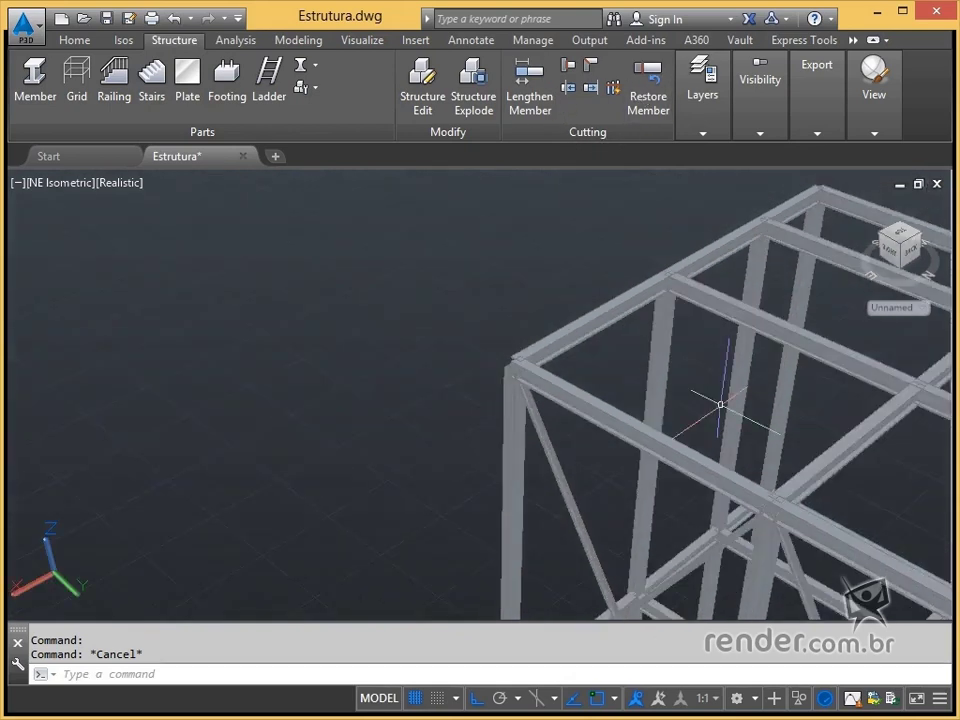
pyautogui.moveTo(722, 402); pyautogui.dragTo(588, 316, button='middle')
pyautogui.scroll(-5, 600, 340)
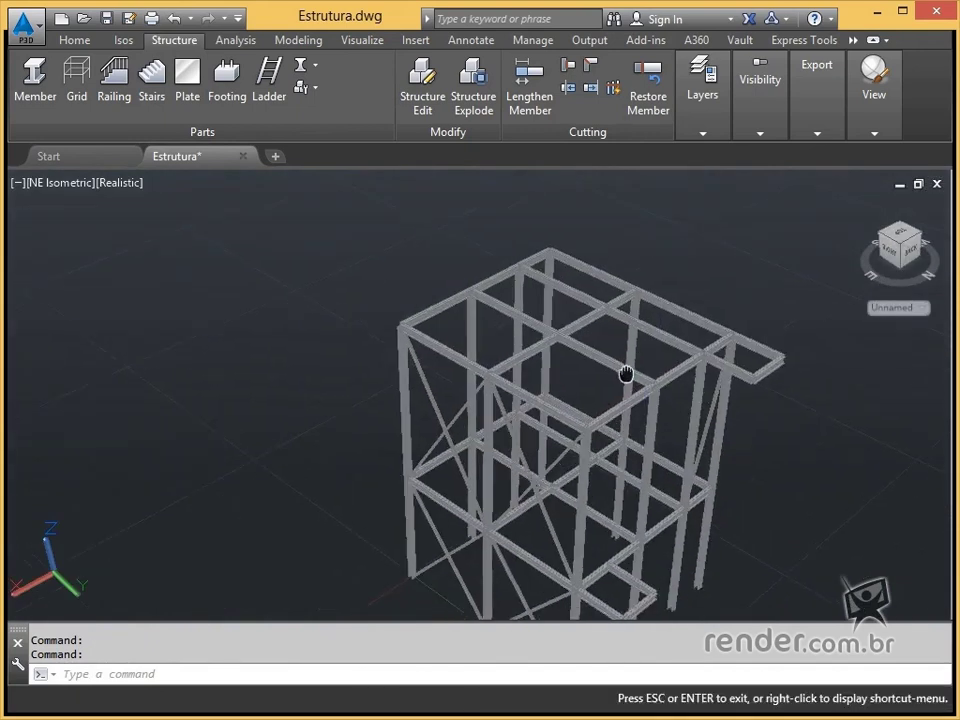
pyautogui.moveTo(626, 375); pyautogui.dragTo(597, 333, button='middle')
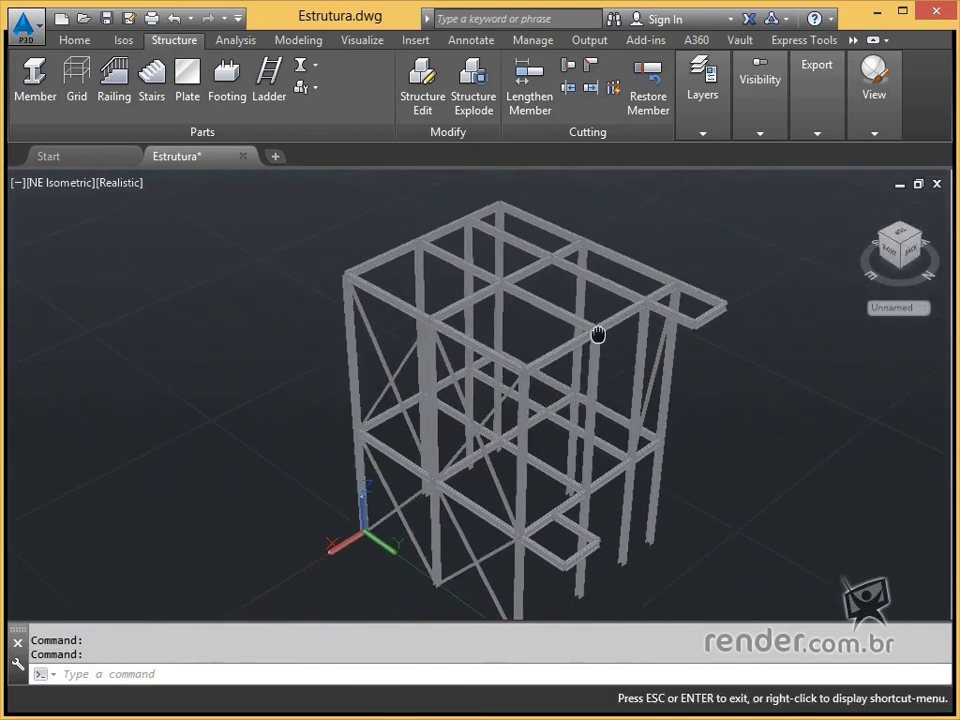
# - Use Lengthen Member to set the two parallel cantilever beams of the roof-level overhang to a total length of 500
pyautogui.click(536, 108)
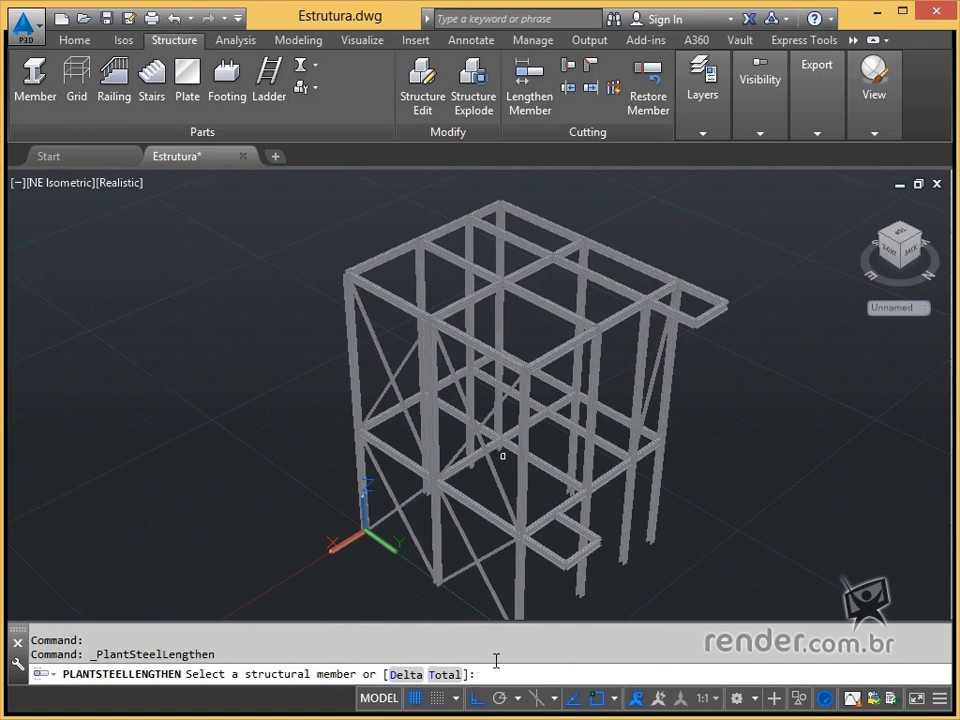
pyautogui.write('t')
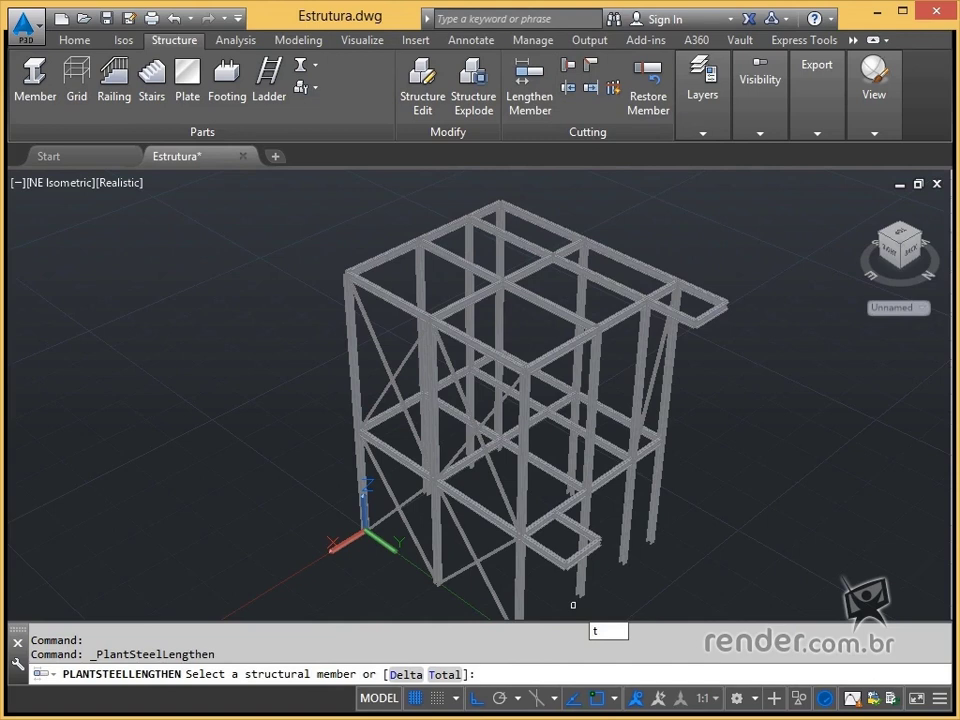
pyautogui.press('Return')
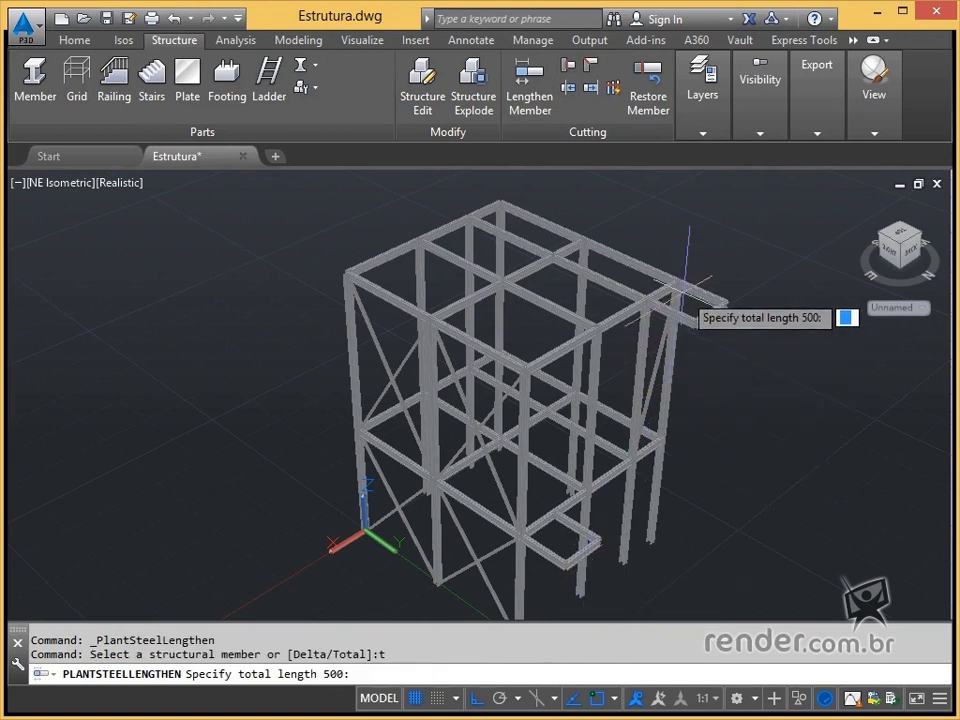
pyautogui.scroll(4, 683, 288)
pyautogui.moveTo(756, 311); pyautogui.dragTo(424, 422, button='middle')
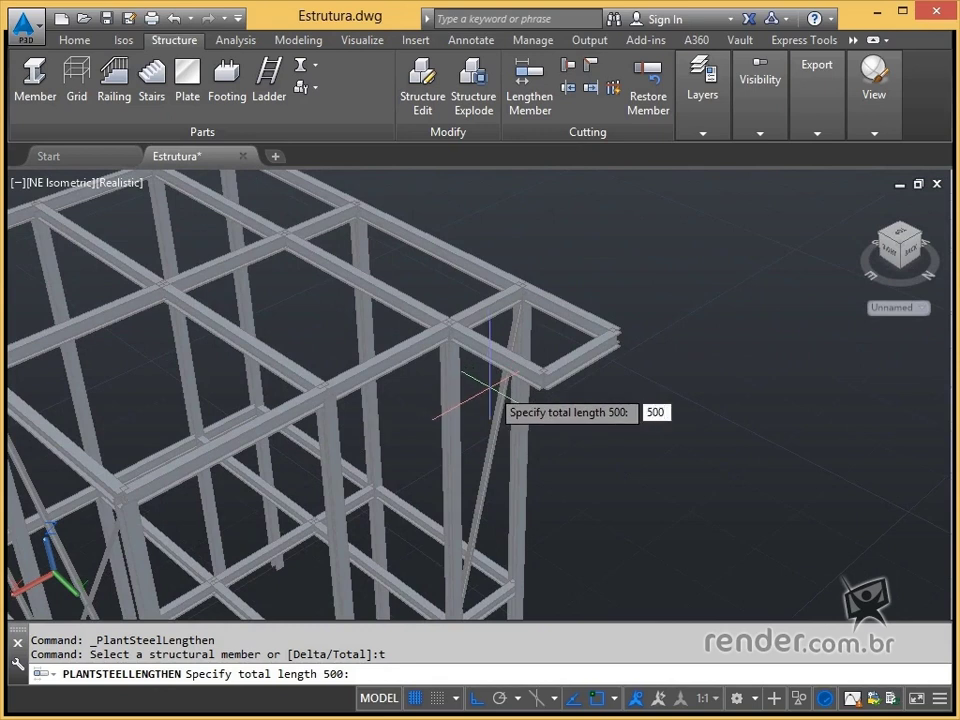
pyautogui.press('Return')
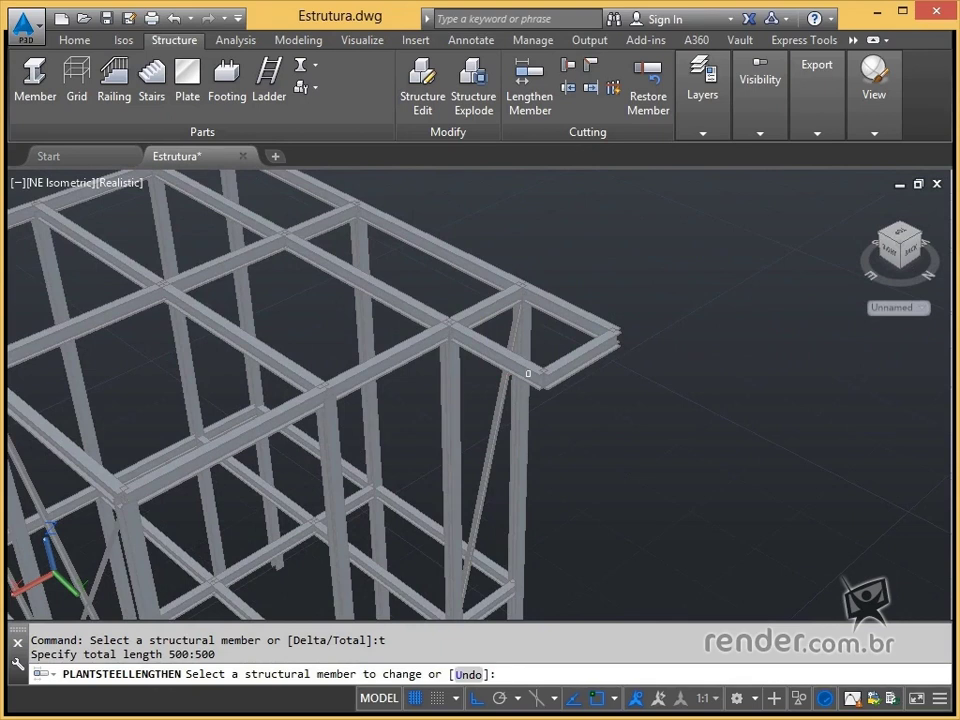
pyautogui.scroll(2, 519, 370)
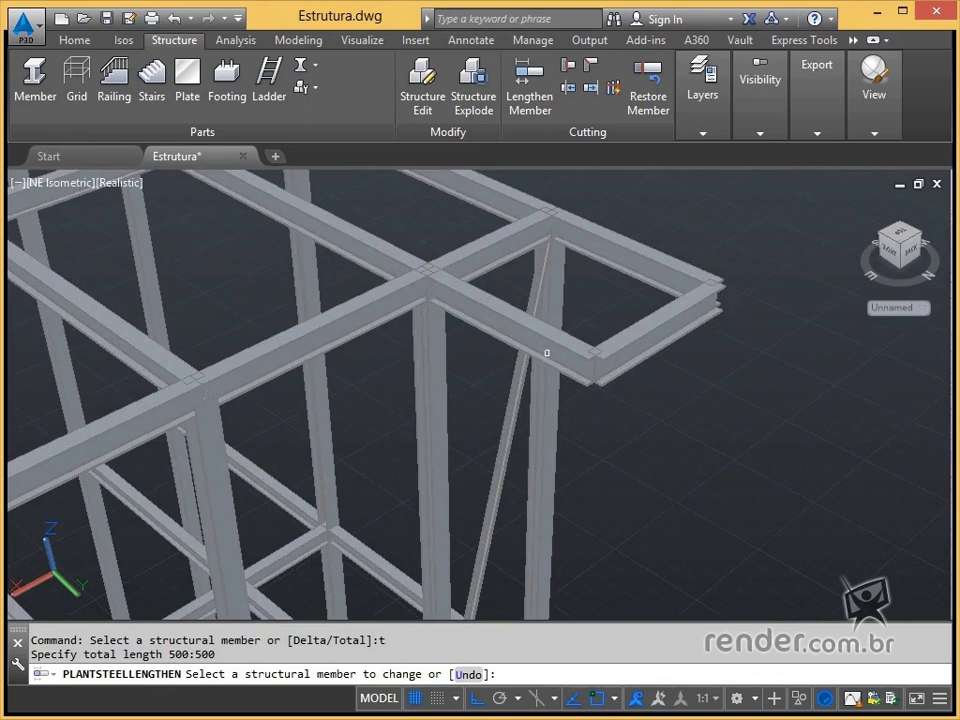
pyautogui.moveTo(549, 352); pyautogui.dragTo(494, 430, button='middle')
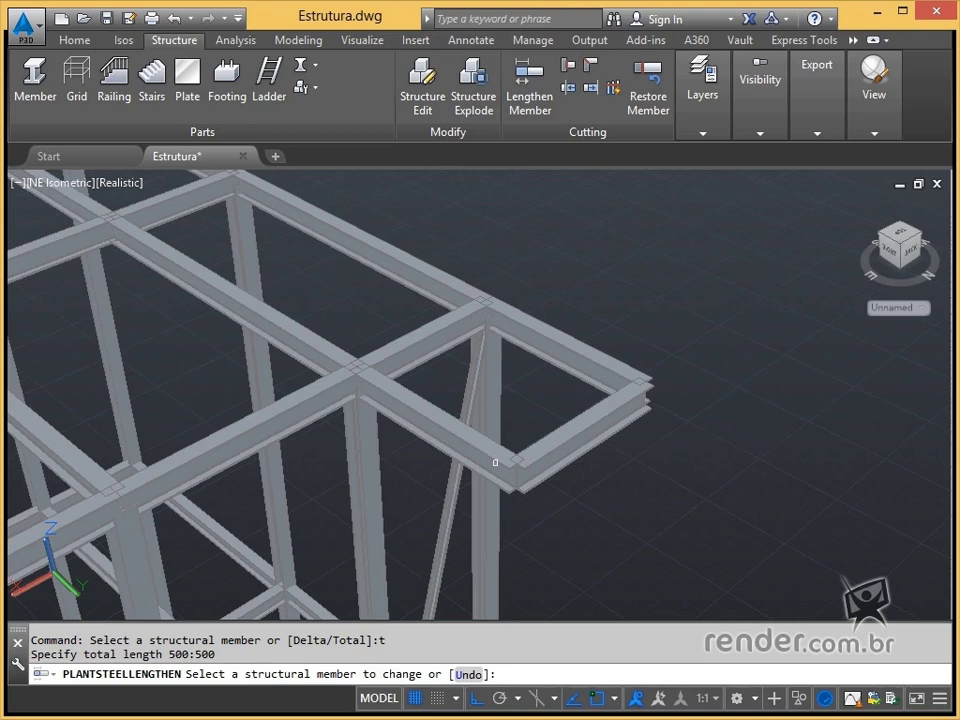
pyautogui.click(495, 462)
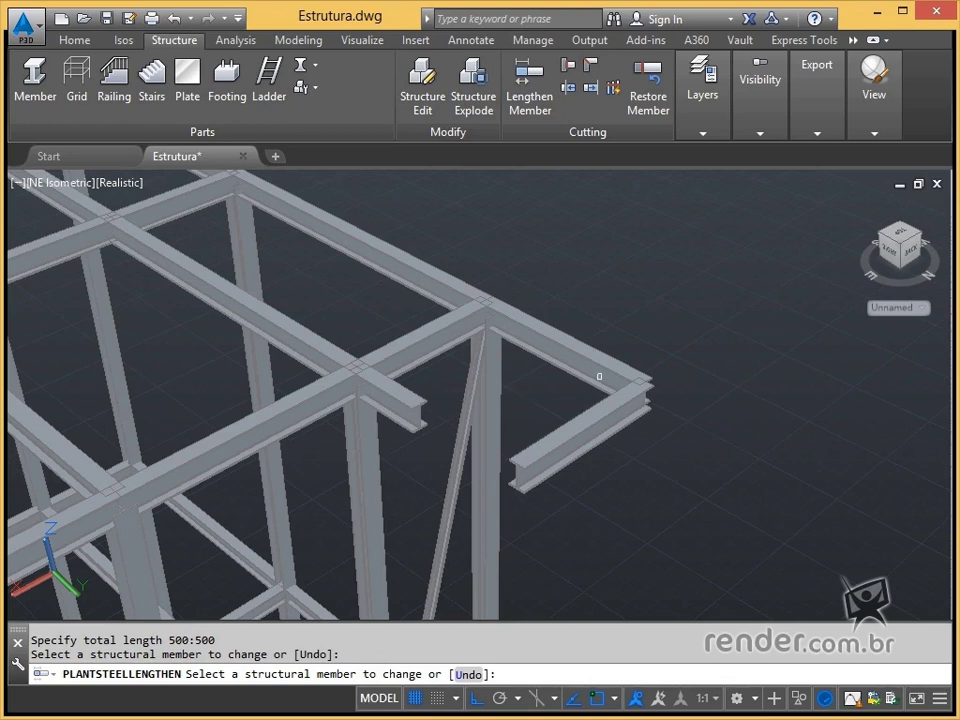
pyautogui.click(618, 375)
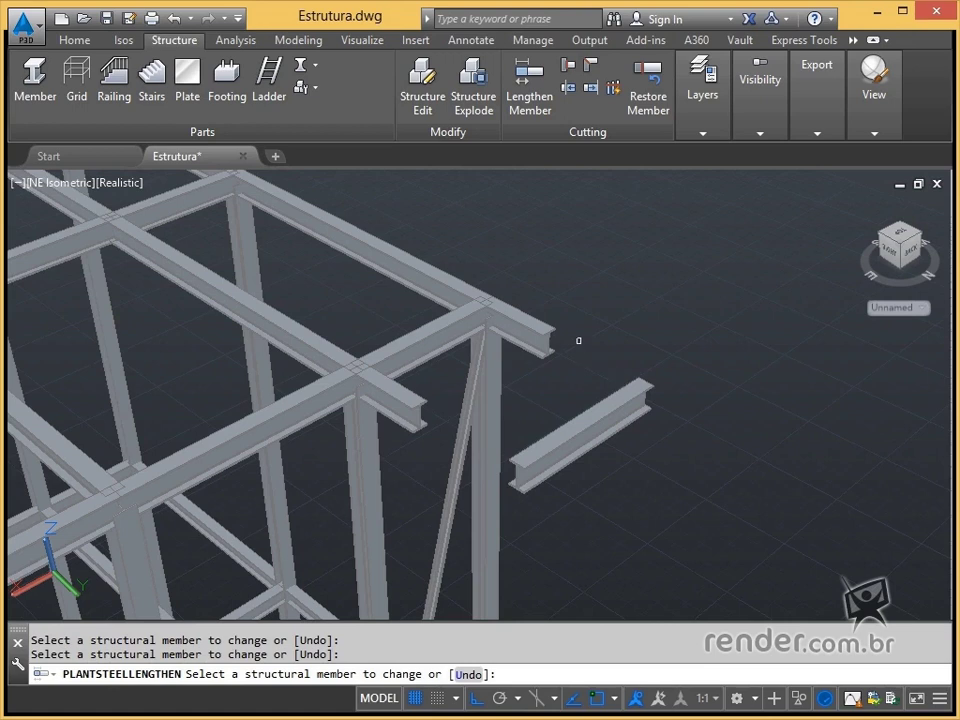
pyautogui.moveTo(578, 340); pyautogui.dragTo(666, 323, button='middle')
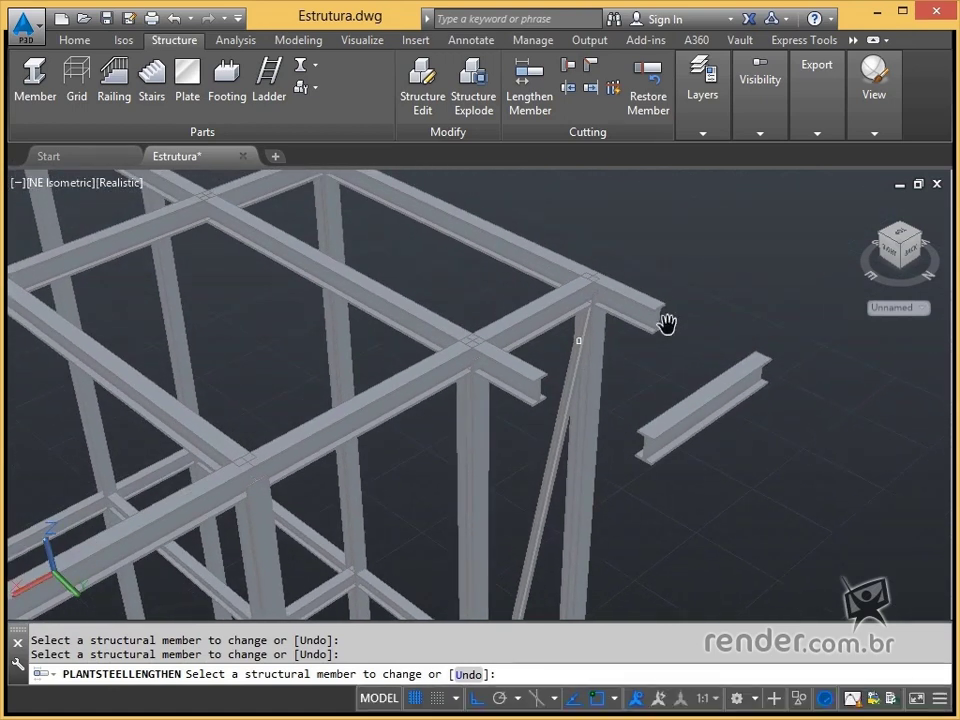
pyautogui.press('Escape')
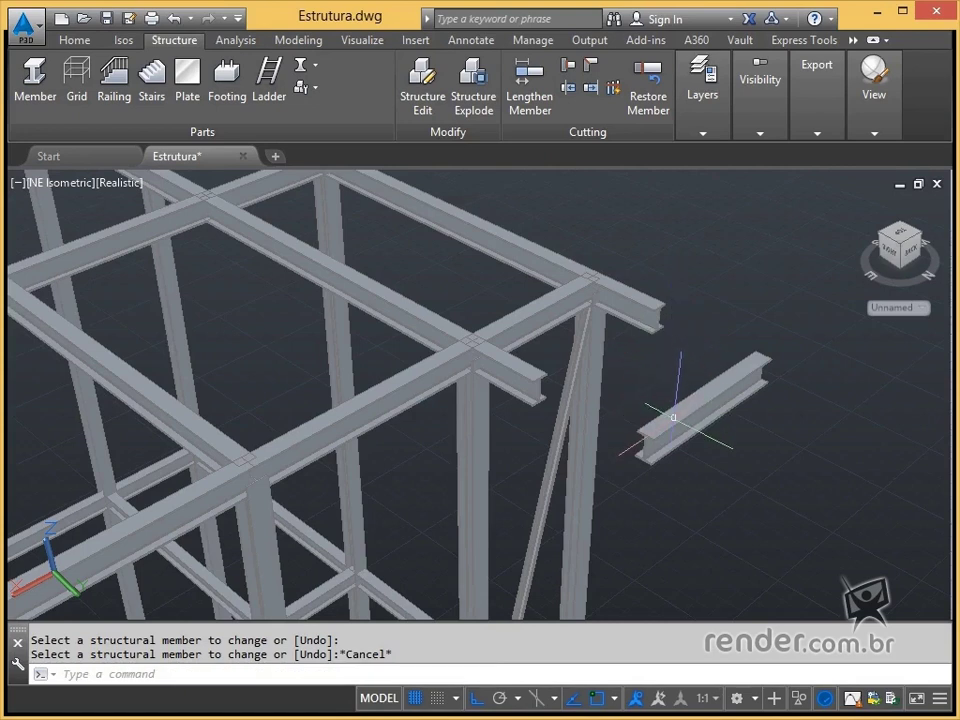
pyautogui.press('Escape')
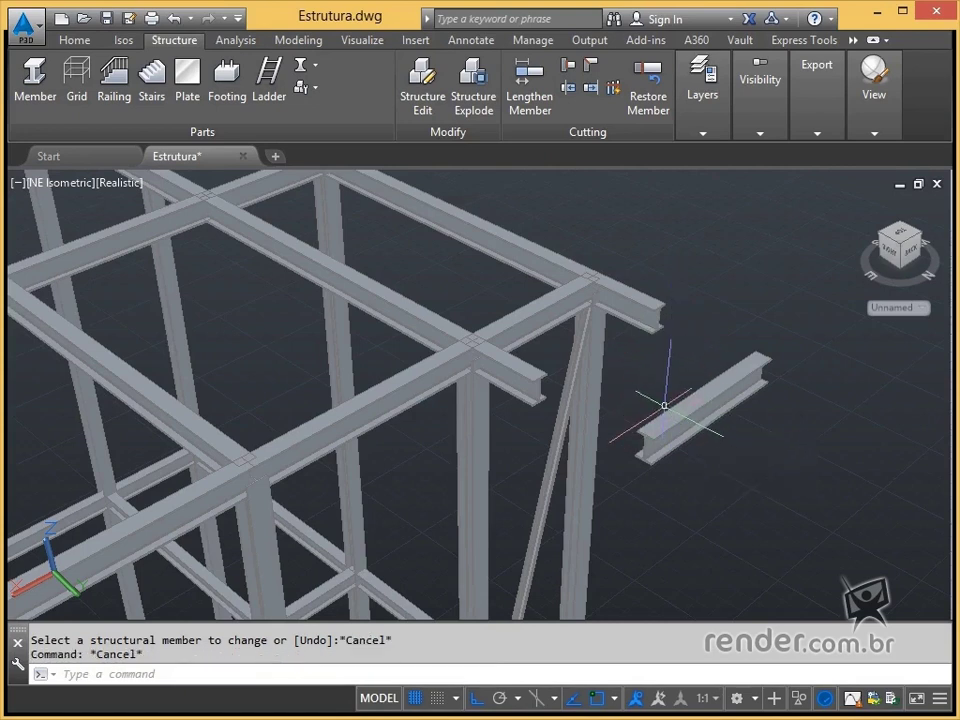
pyautogui.click(668, 422)
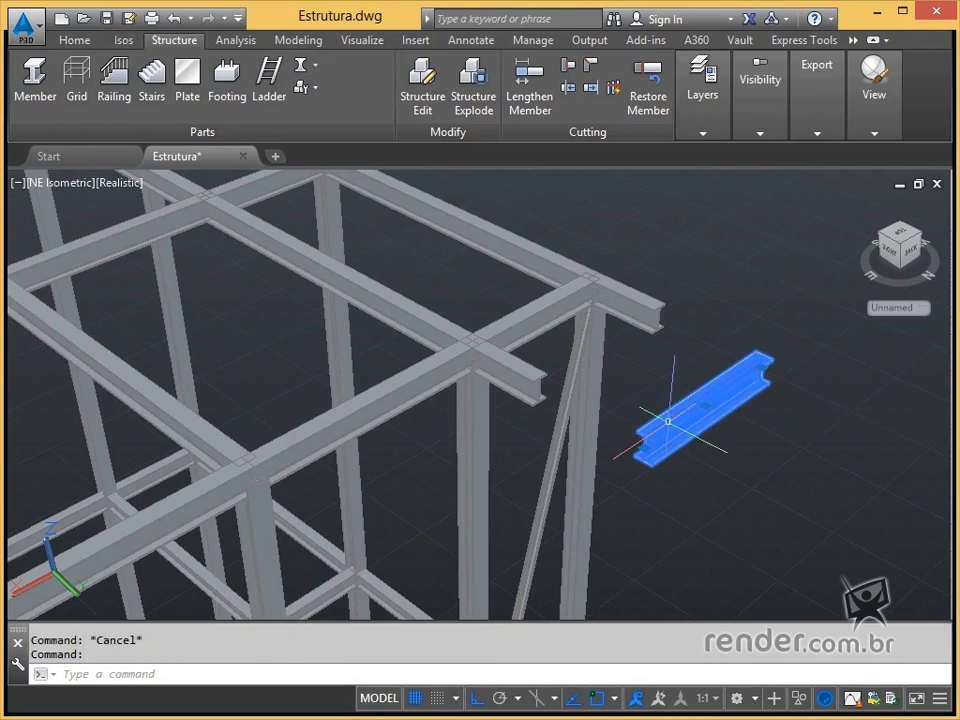
pyautogui.press('Escape')
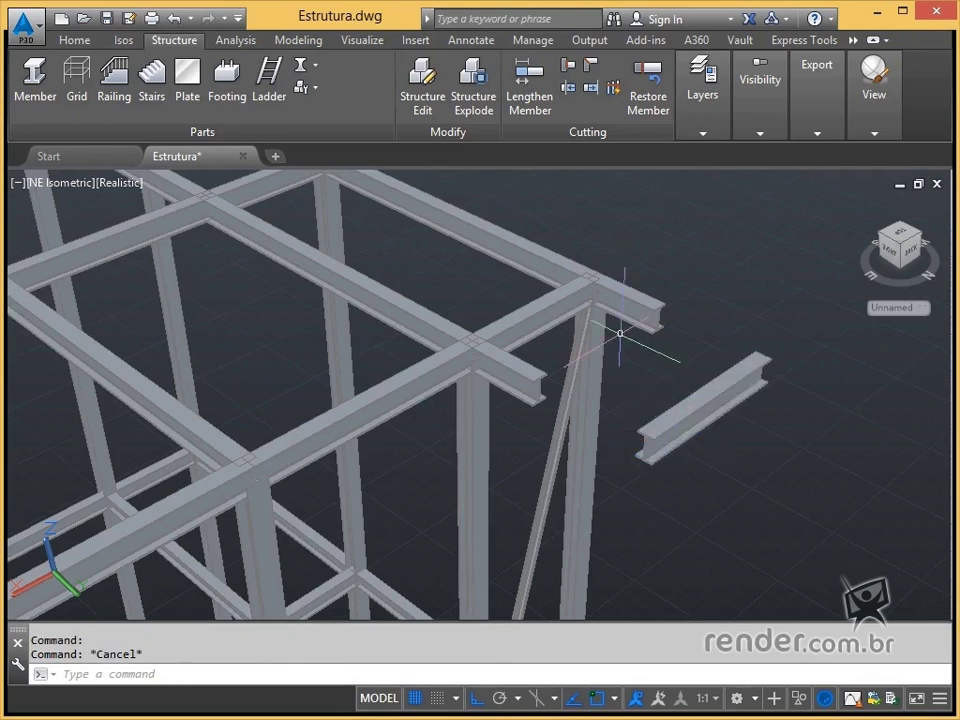
# - Use Lengthen Member with a delta length of 500 to extend the two parallel roof beams past the frame's opposite end
pyautogui.click(527, 97)
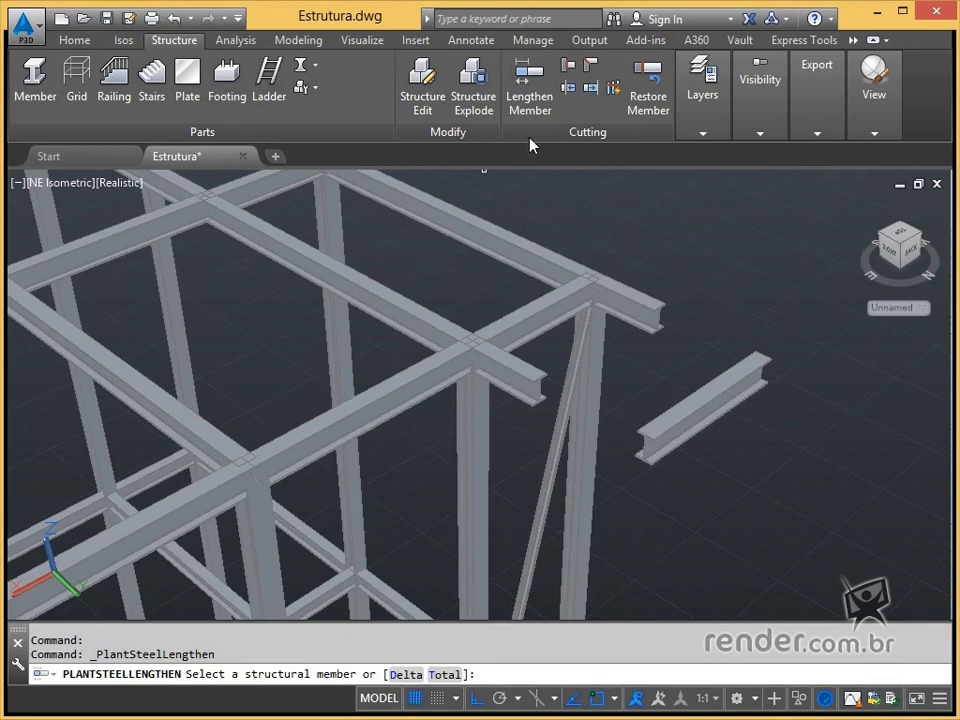
pyautogui.write('d')
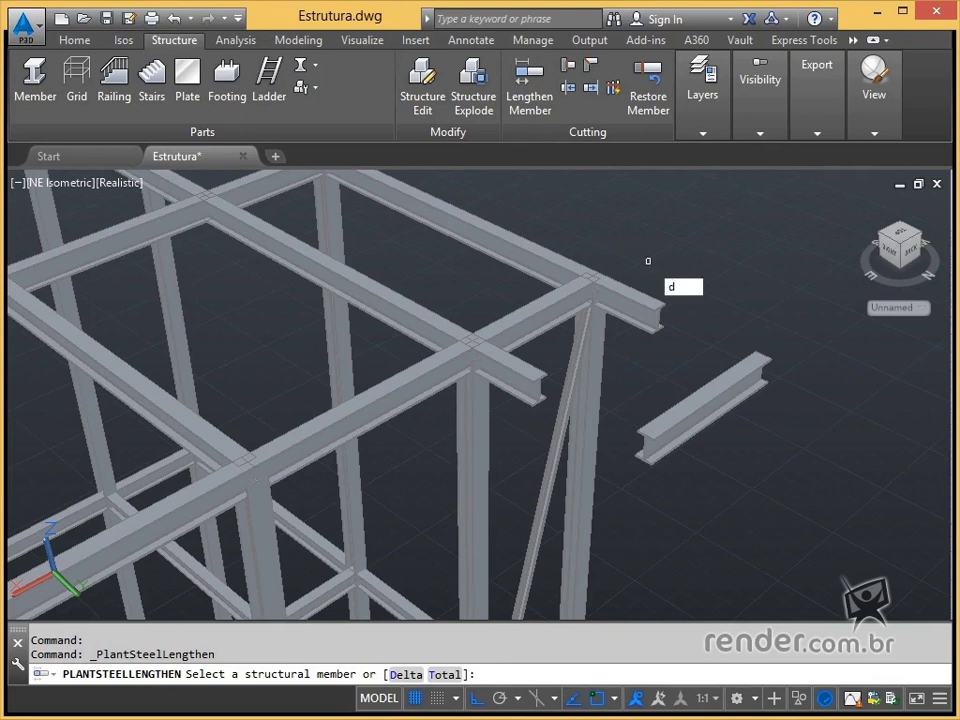
pyautogui.press('Return')
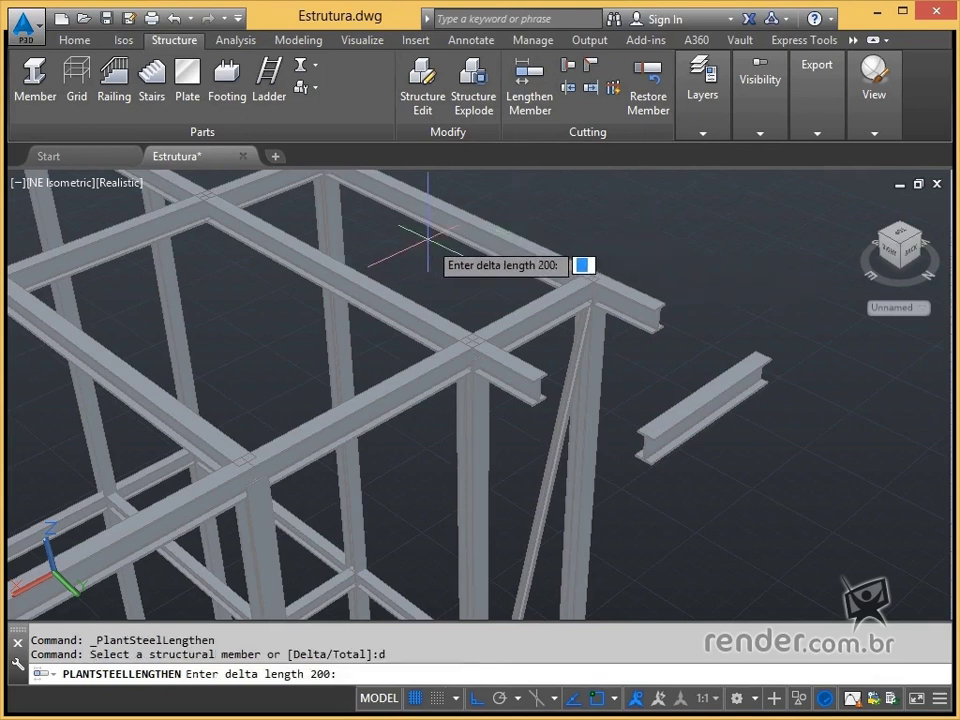
pyautogui.moveTo(428, 240); pyautogui.dragTo(692, 446, button='middle')
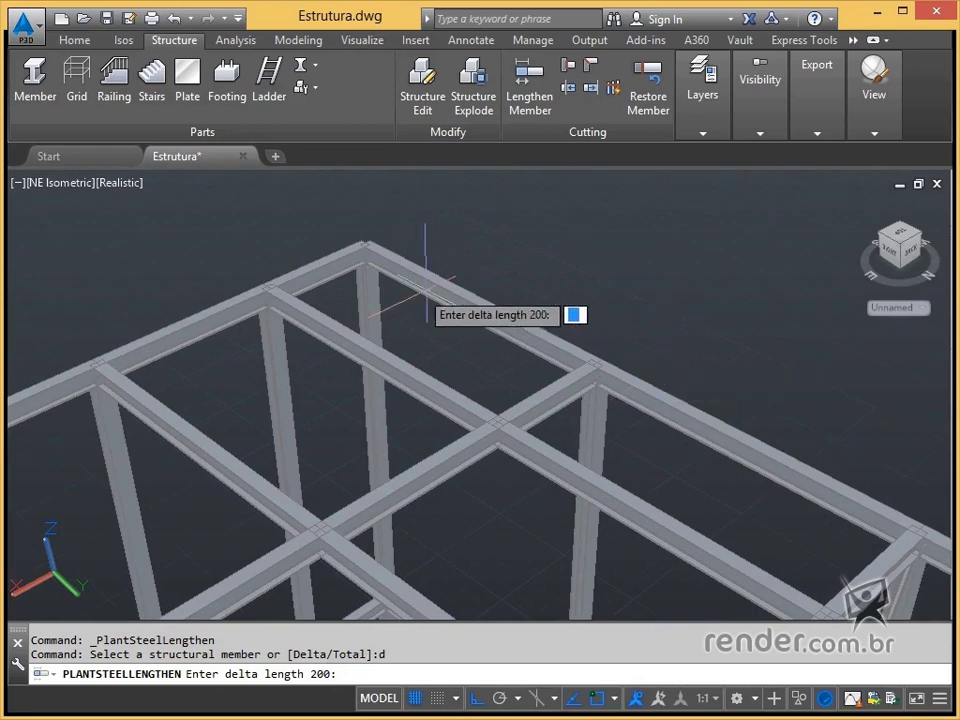
pyautogui.moveTo(302, 270); pyautogui.dragTo(364, 424, button='middle')
pyautogui.scroll(2, 310, 333)
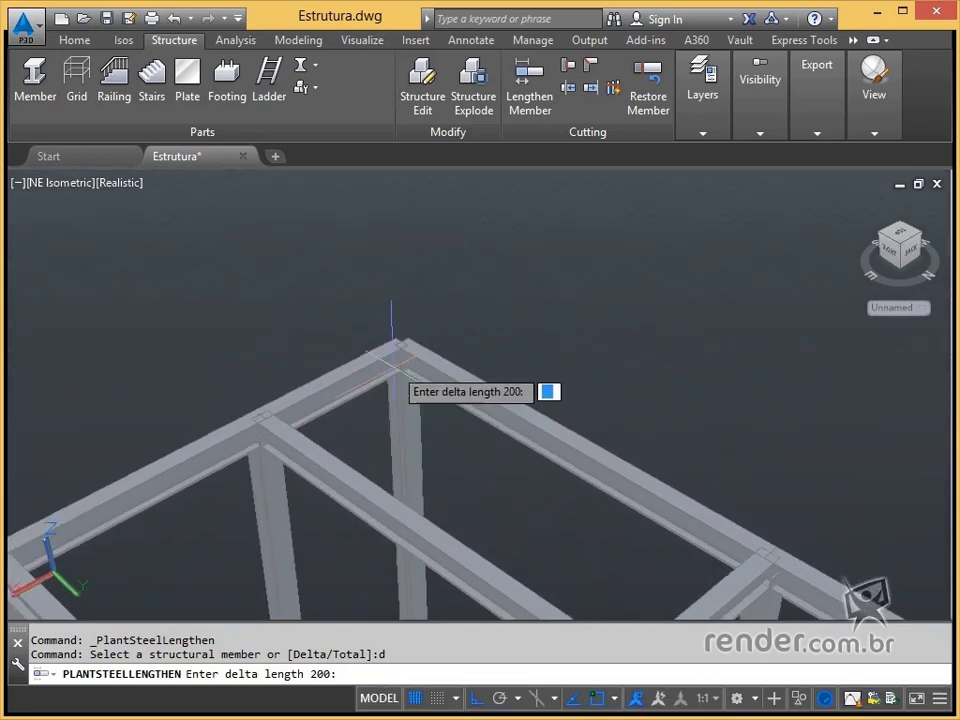
pyautogui.scroll(2, 395, 350)
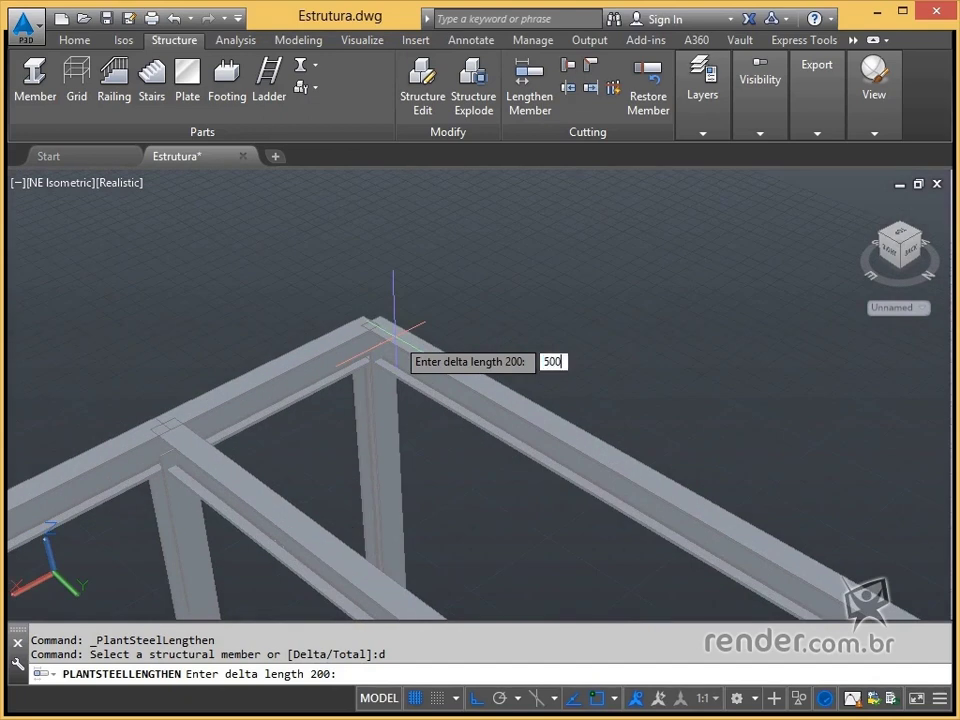
pyautogui.press('Return')
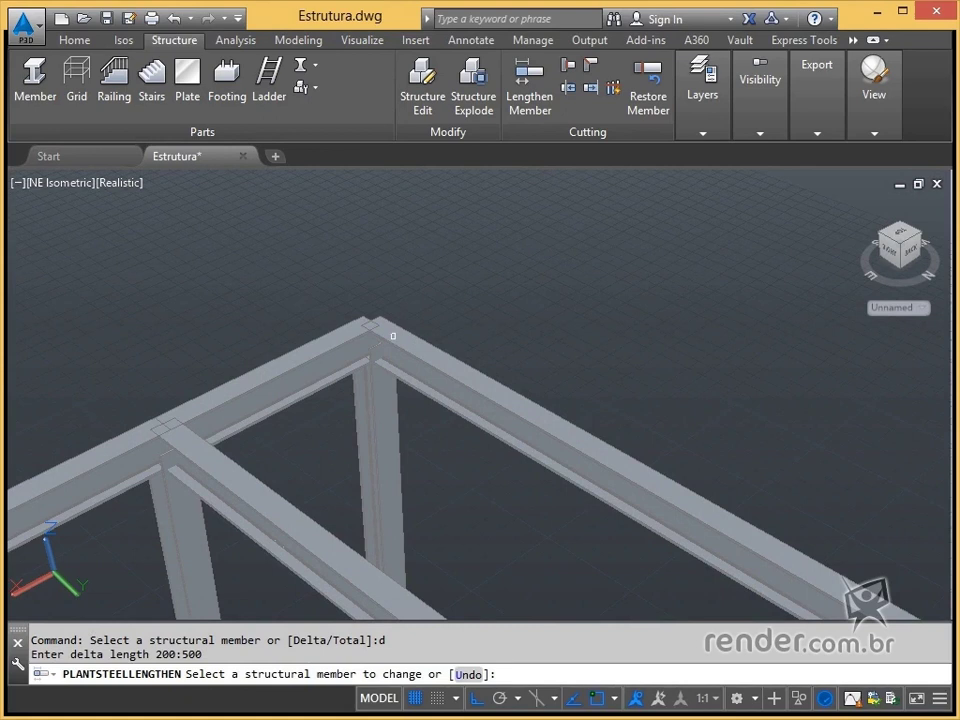
pyautogui.click(386, 340)
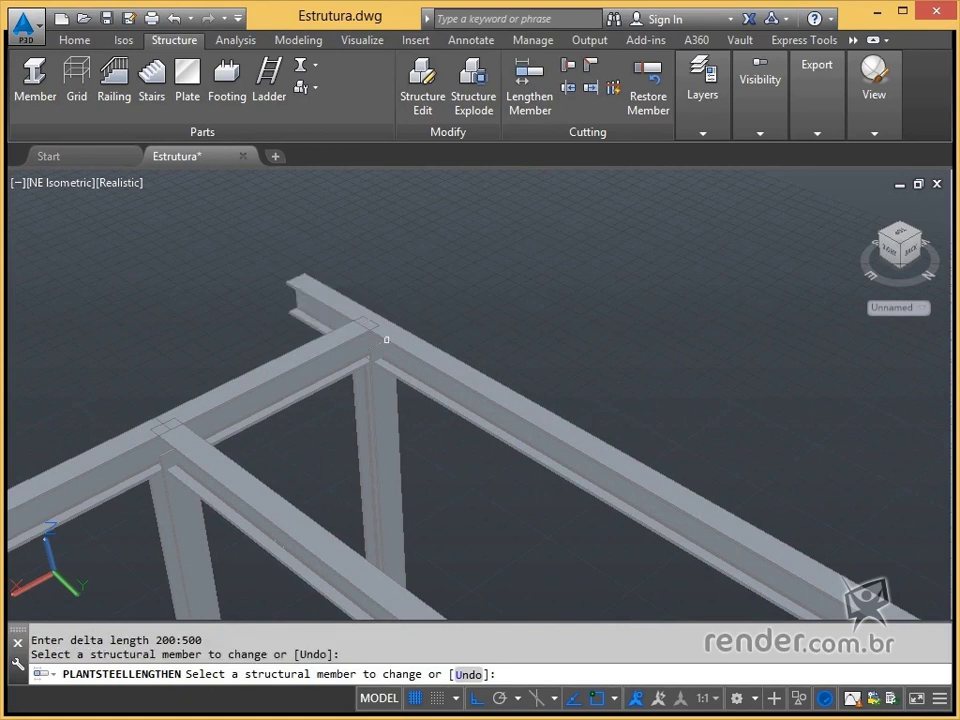
pyautogui.click(184, 443)
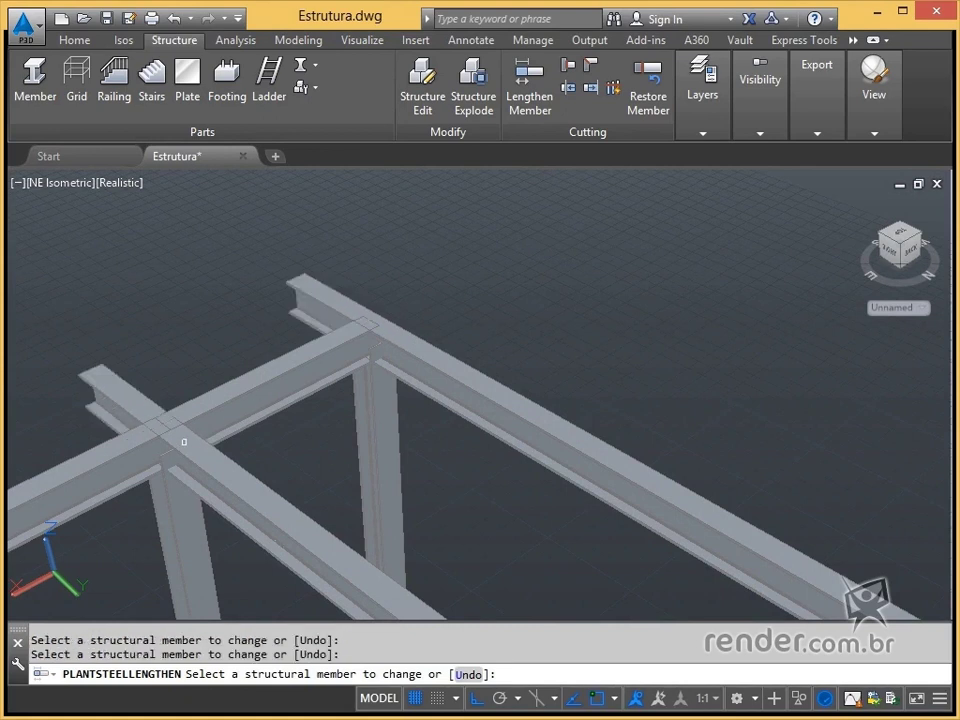
pyautogui.press('Escape')
# - Move the loose beam by its end point onto the end of the nearer 500-long cantilever so it spans both overhang beams
pyautogui.scroll(-3, 468, 390)
pyautogui.moveTo(482, 405); pyautogui.dragTo(231, 274, button='middle')
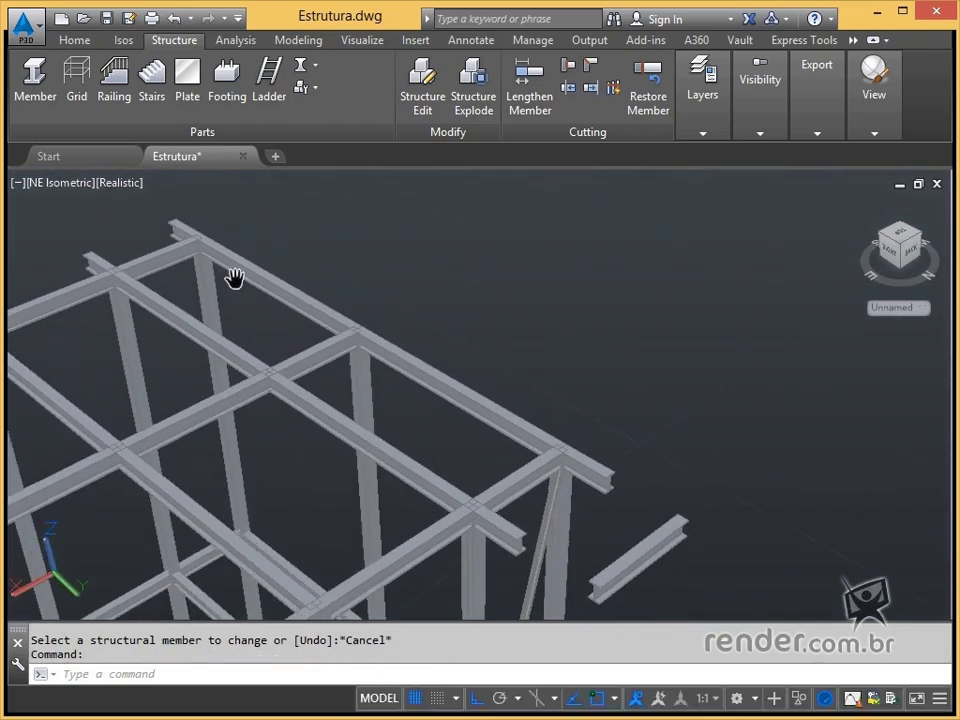
pyautogui.moveTo(598, 510); pyautogui.dragTo(580, 452, button='middle')
pyautogui.scroll(2, 585, 480)
pyautogui.click(589, 495)
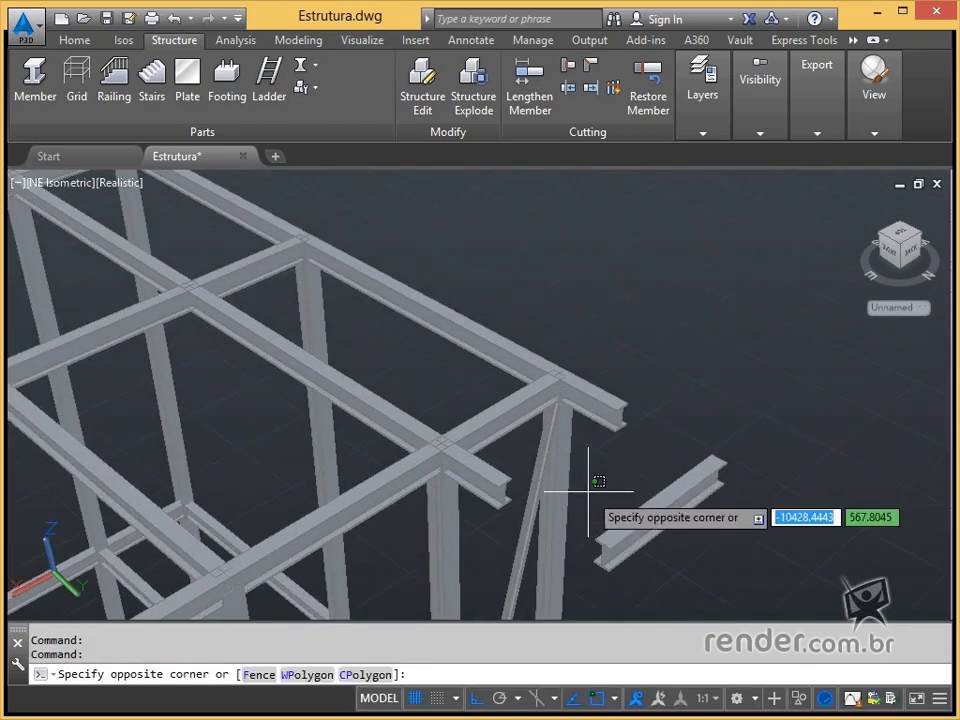
pyautogui.press('Escape')
pyautogui.click(628, 531)
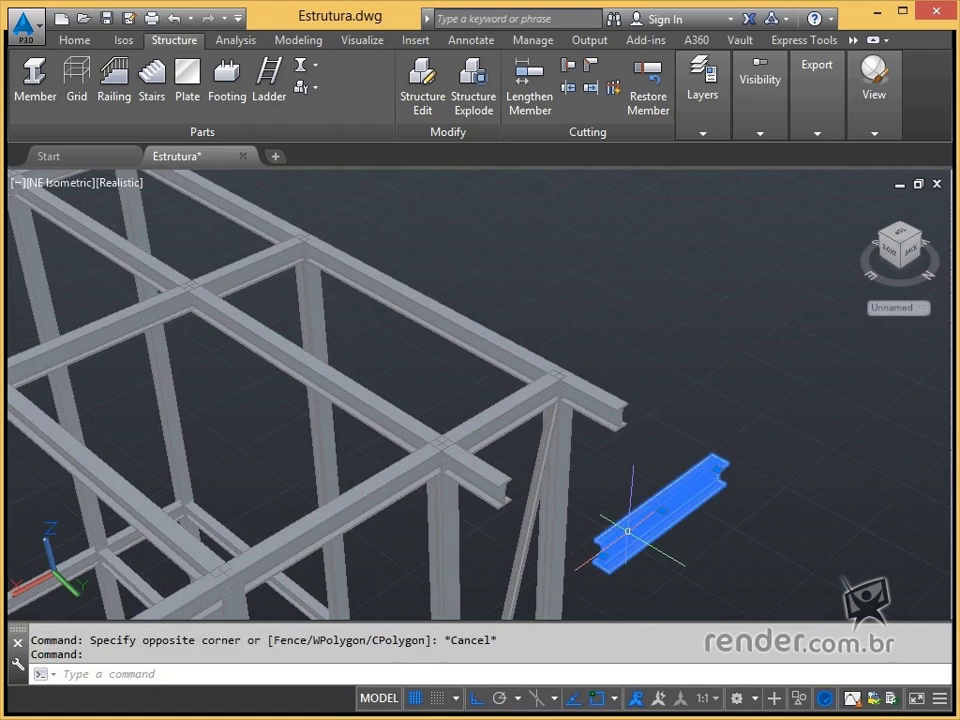
pyautogui.write('move')
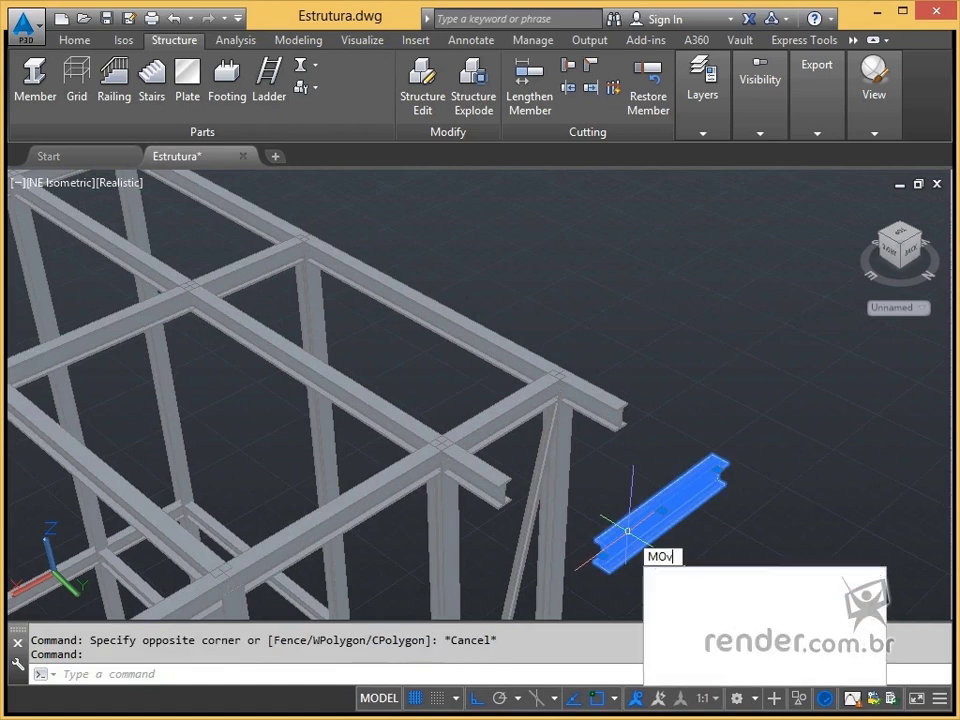
pyautogui.press('Return')
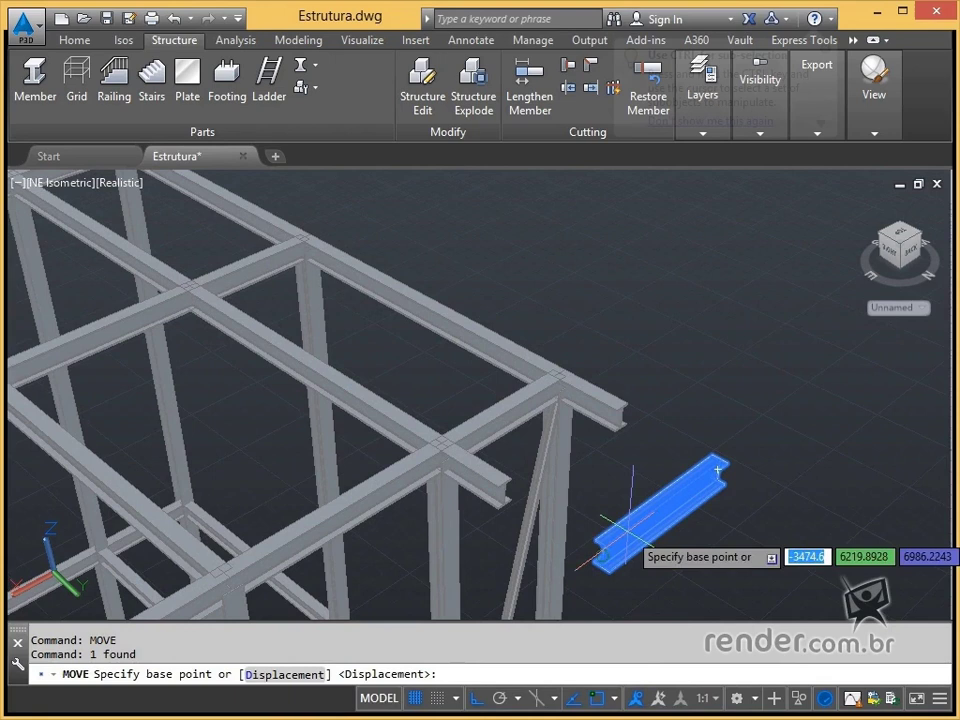
pyautogui.click(604, 545)
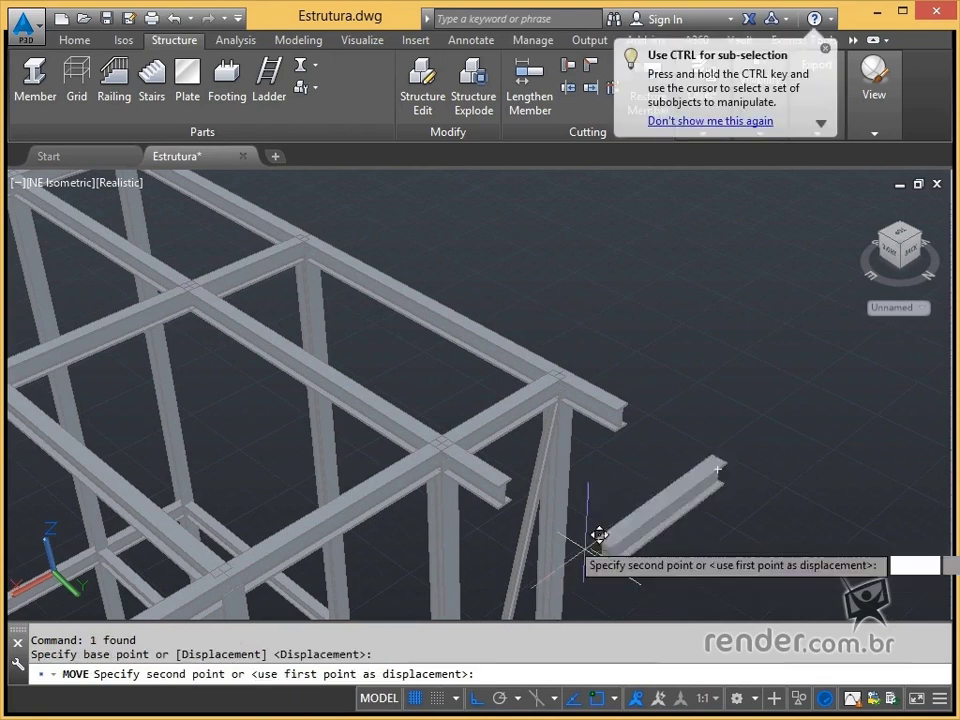
pyautogui.click(518, 479)
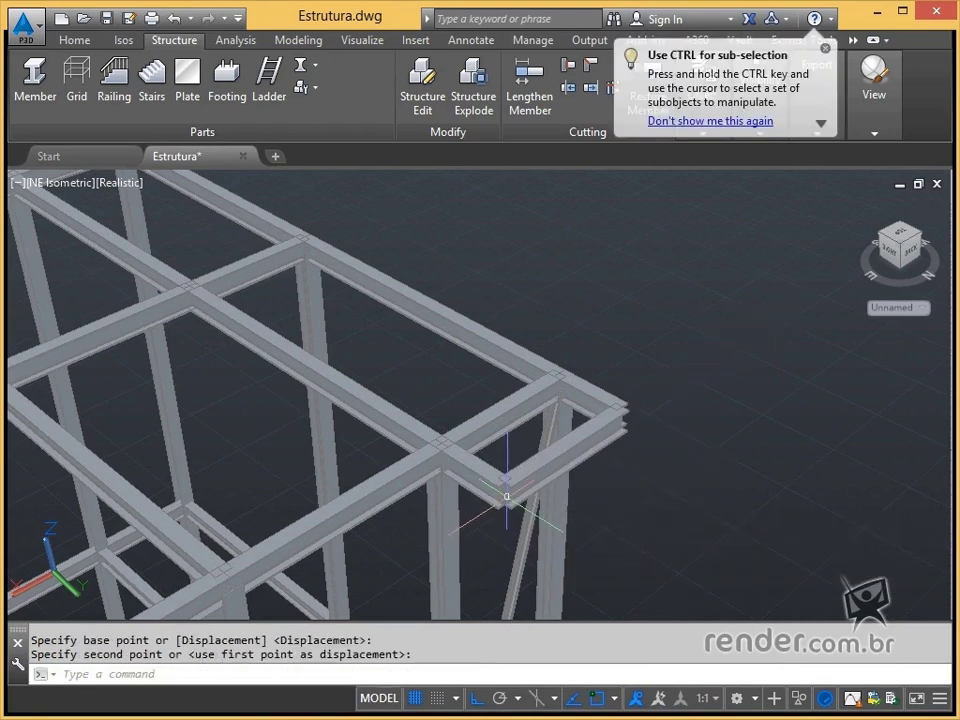
pyautogui.press('Escape')
# - Copy the overhang's closing beam from its end point to the matching cantilever end on the frame's opposite side
pyautogui.click(523, 488)
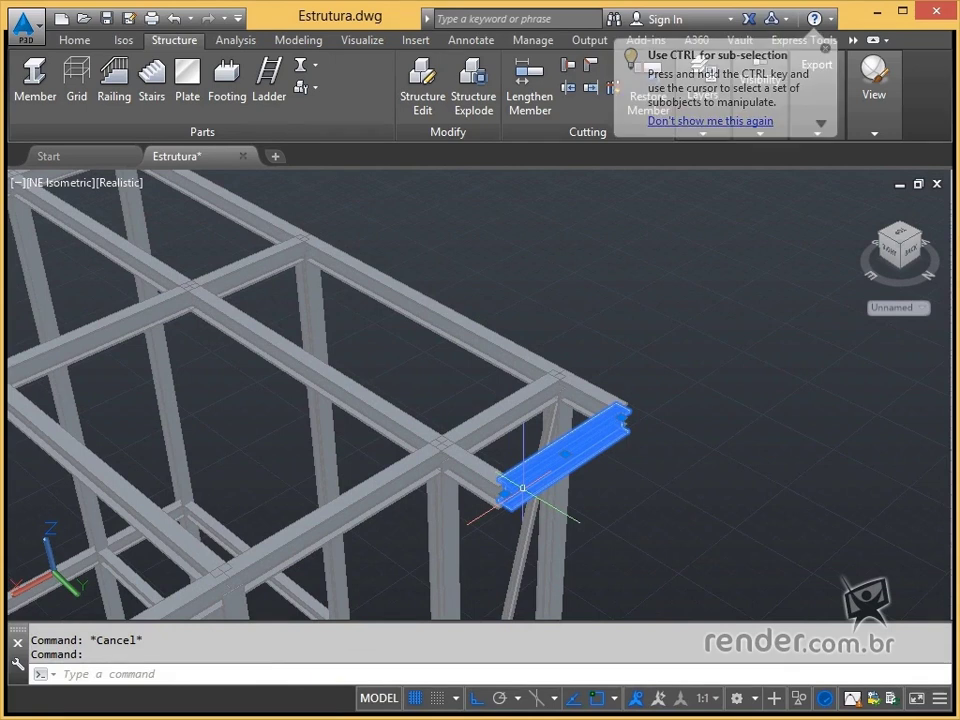
pyautogui.write('copy')
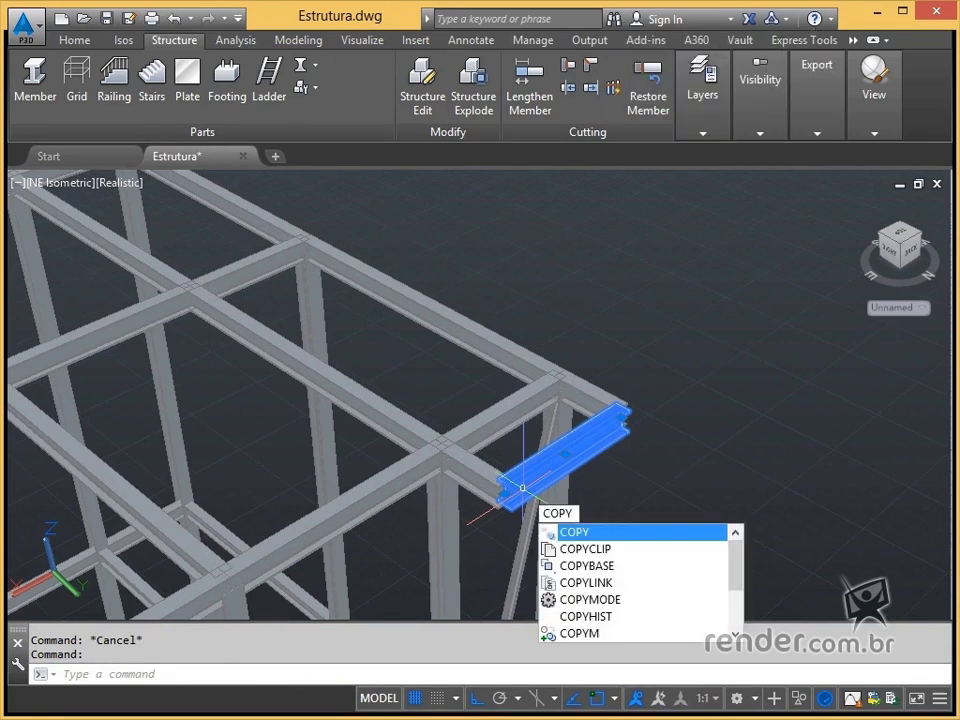
pyautogui.press('Return')
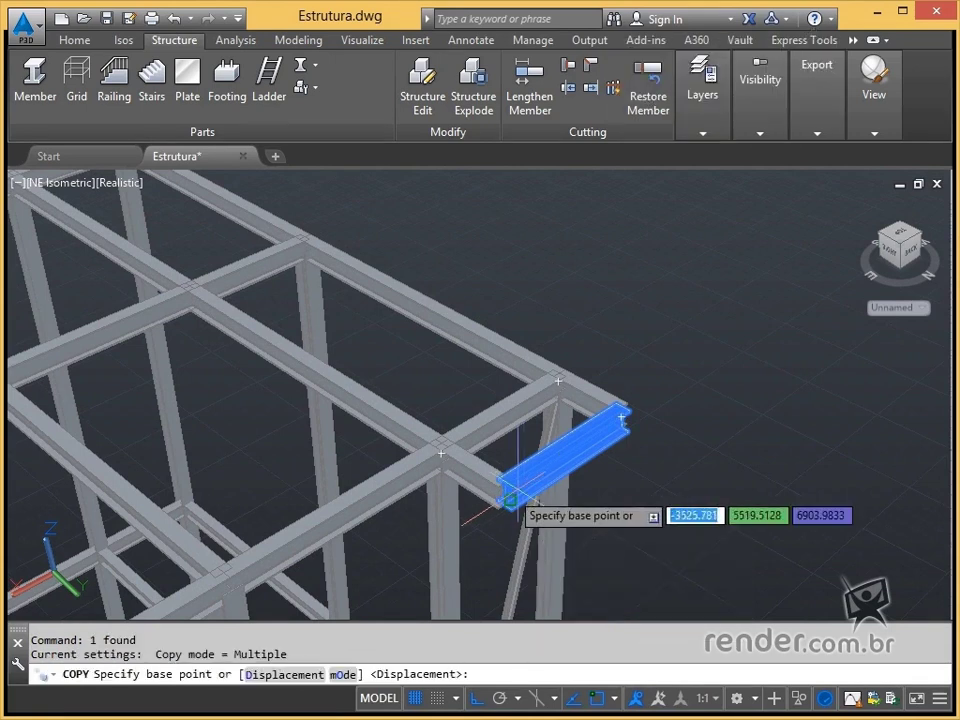
pyautogui.click(505, 494)
pyautogui.moveTo(343, 379); pyautogui.dragTo(776, 568, button='middle')
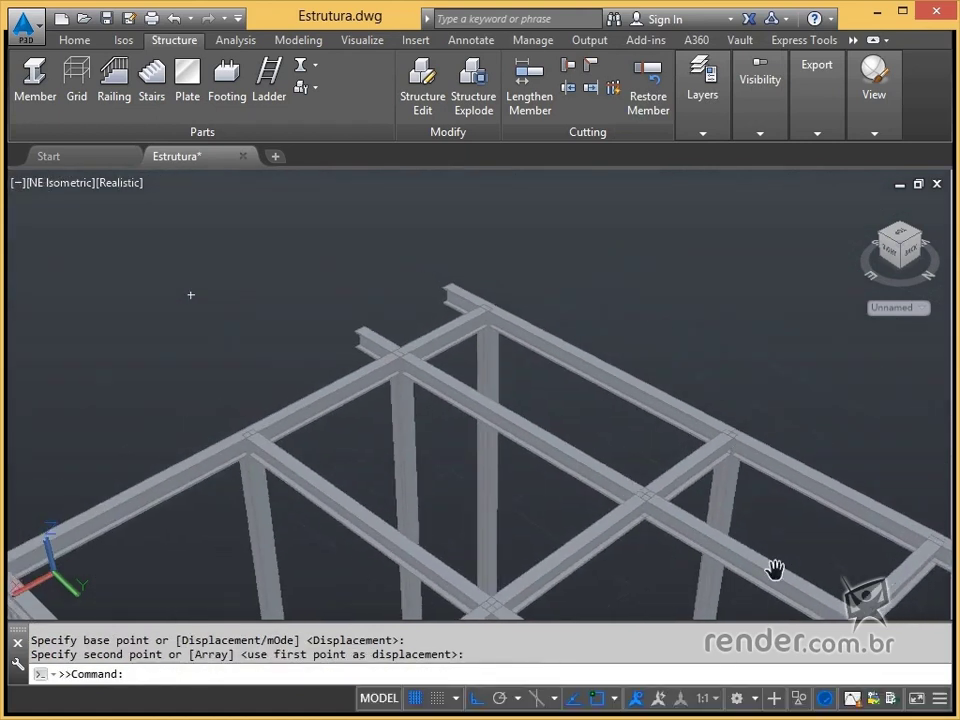
pyautogui.click(362, 336)
pyautogui.press('Escape')
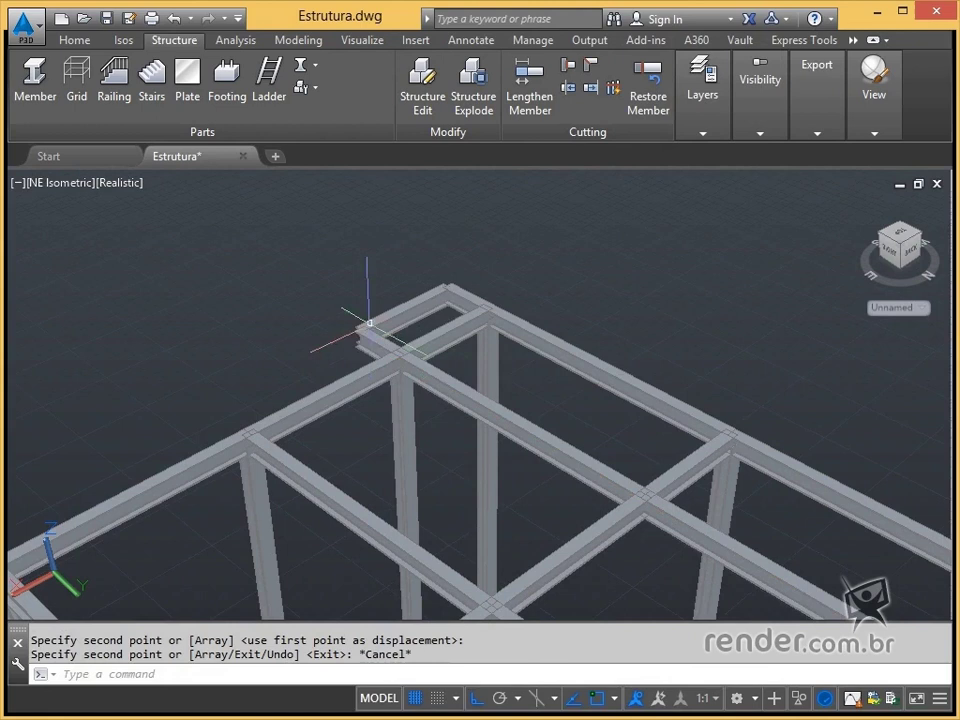
# - Examine the copied beam's fit against the two extended roof beams, up close and from the SE Isometric view
pyautogui.scroll(3, 466, 387)
pyautogui.scroll(1, 376, 351)
pyautogui.moveTo(376, 351); pyautogui.dragTo(409, 480, button='middle')
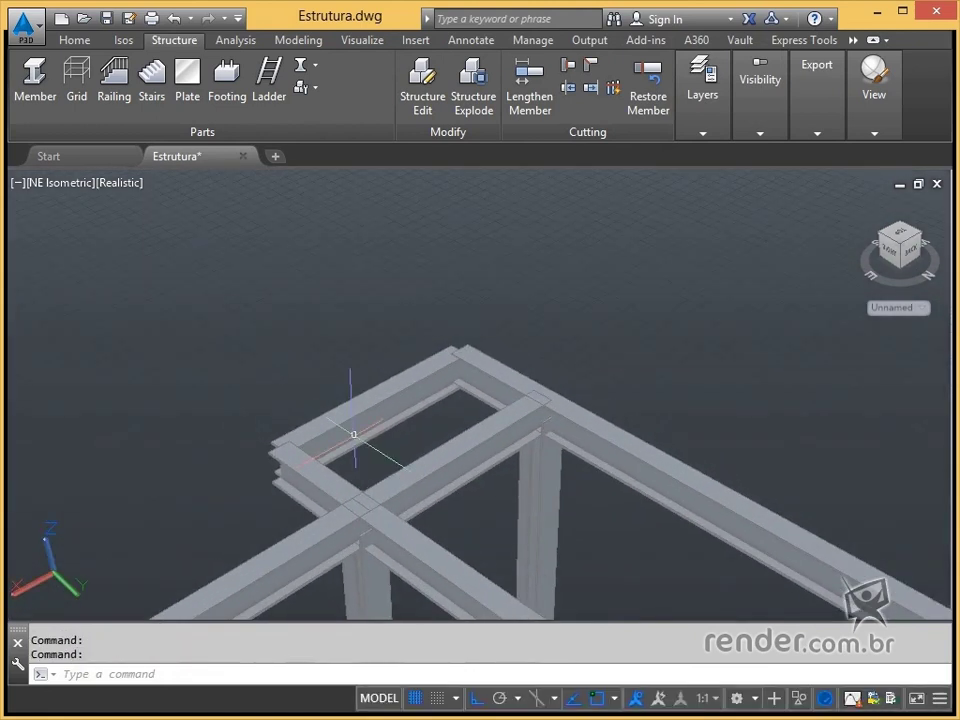
pyautogui.scroll(1, 343, 423)
pyautogui.scroll(1, 295, 440)
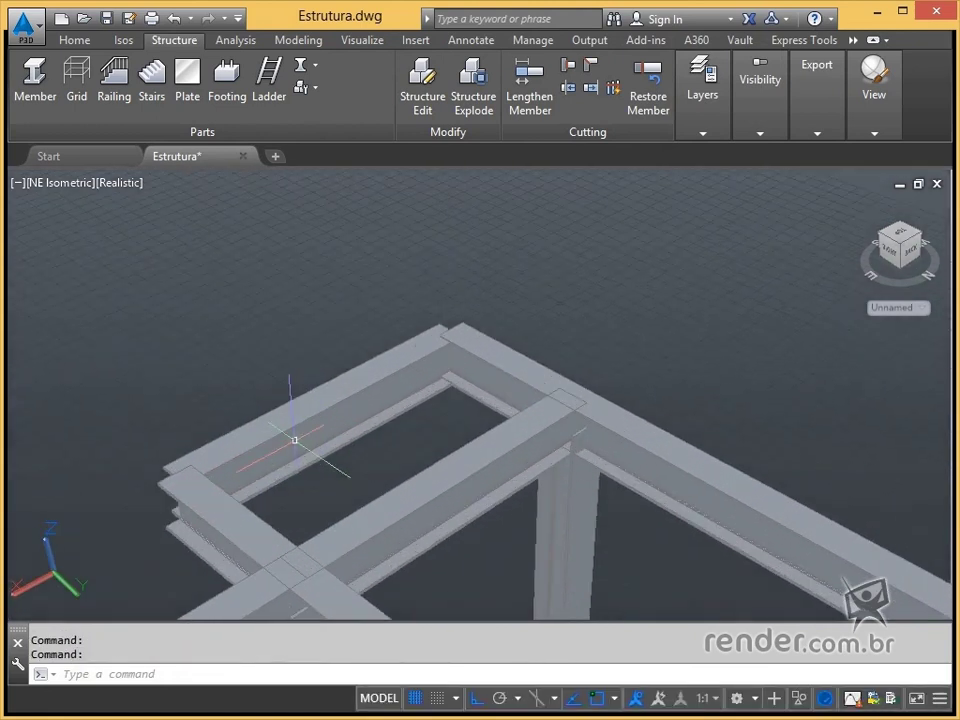
pyautogui.click(291, 440)
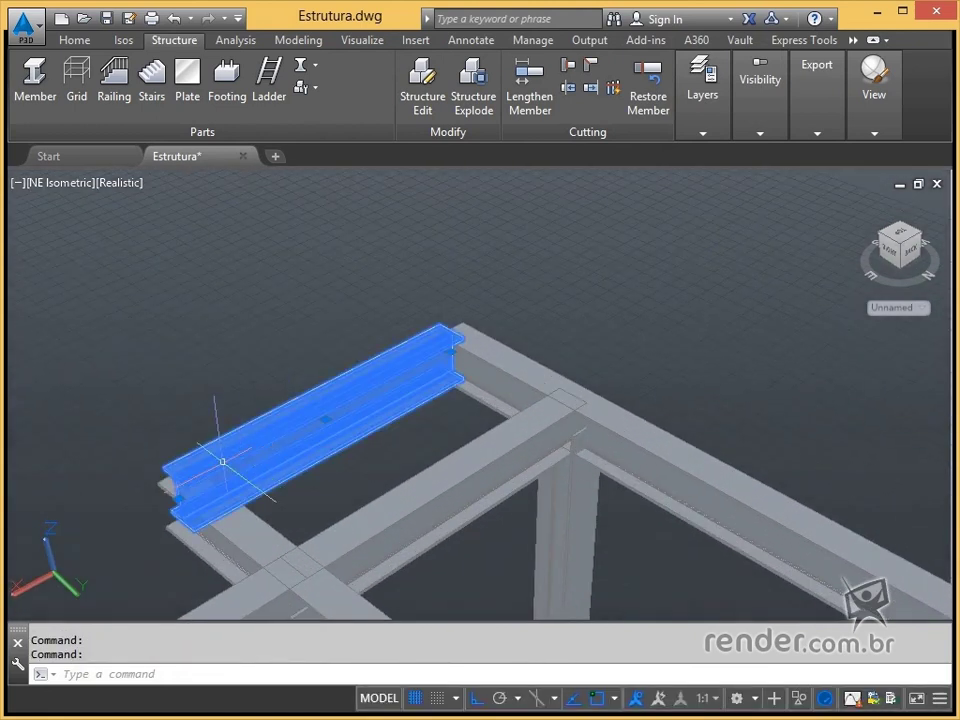
pyautogui.click(881, 236)
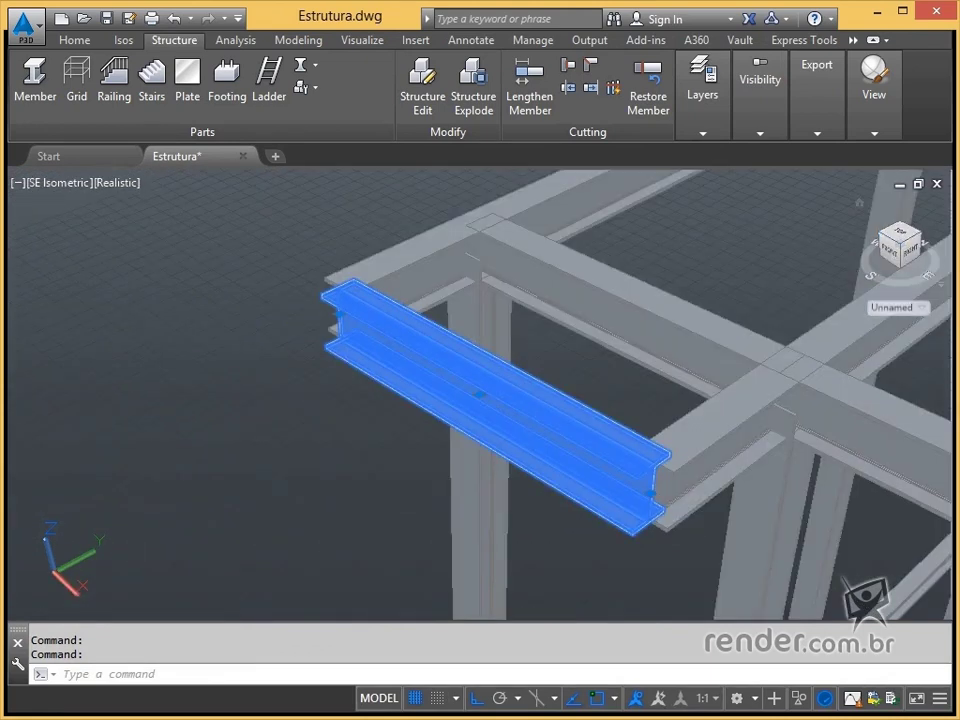
pyautogui.press('Escape')
# - Move the copied closing beam by its end point so it meets the end point of the extended roof beam
pyautogui.scroll(1, 665, 456)
pyautogui.moveTo(665, 456); pyautogui.dragTo(653, 409, button='middle')
pyautogui.scroll(2, 689, 300)
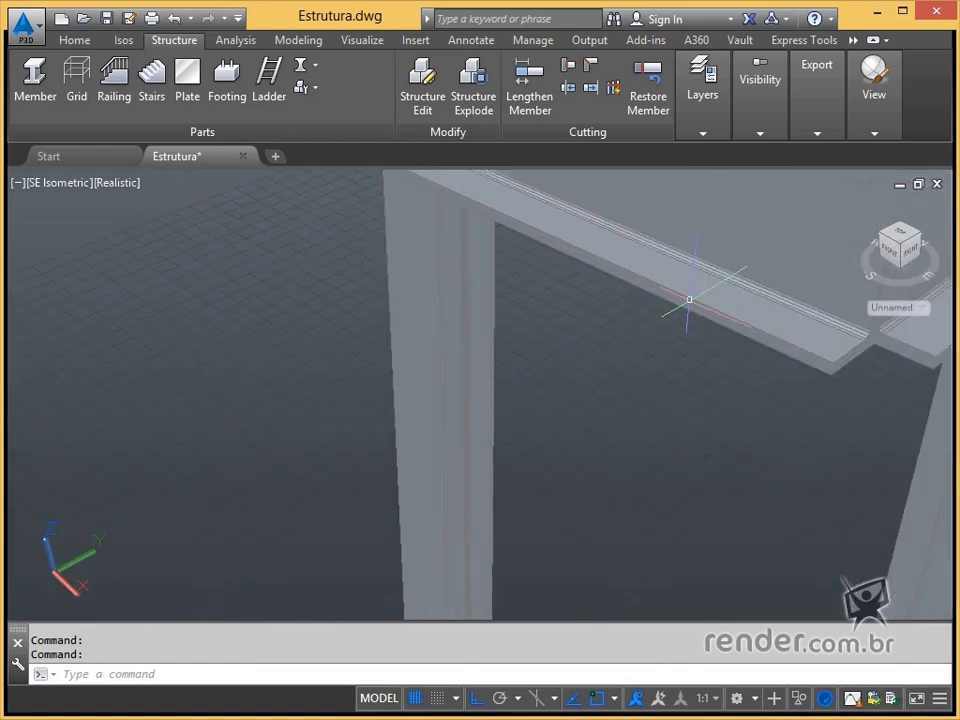
pyautogui.moveTo(694, 306); pyautogui.dragTo(620, 342, button='middle')
pyautogui.click(372, 445)
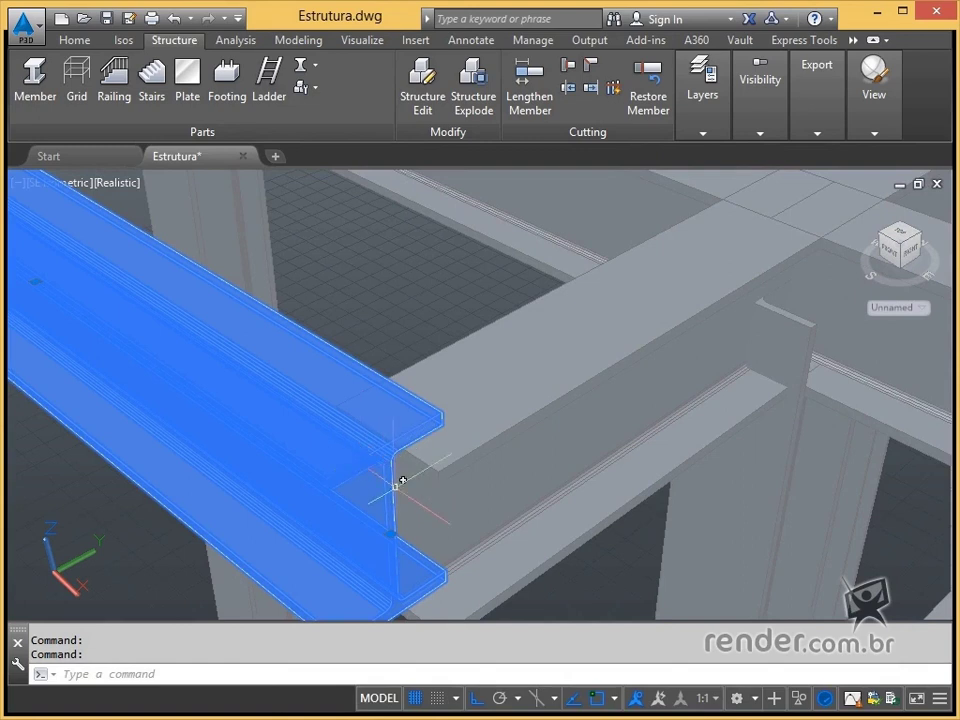
pyautogui.write('m')
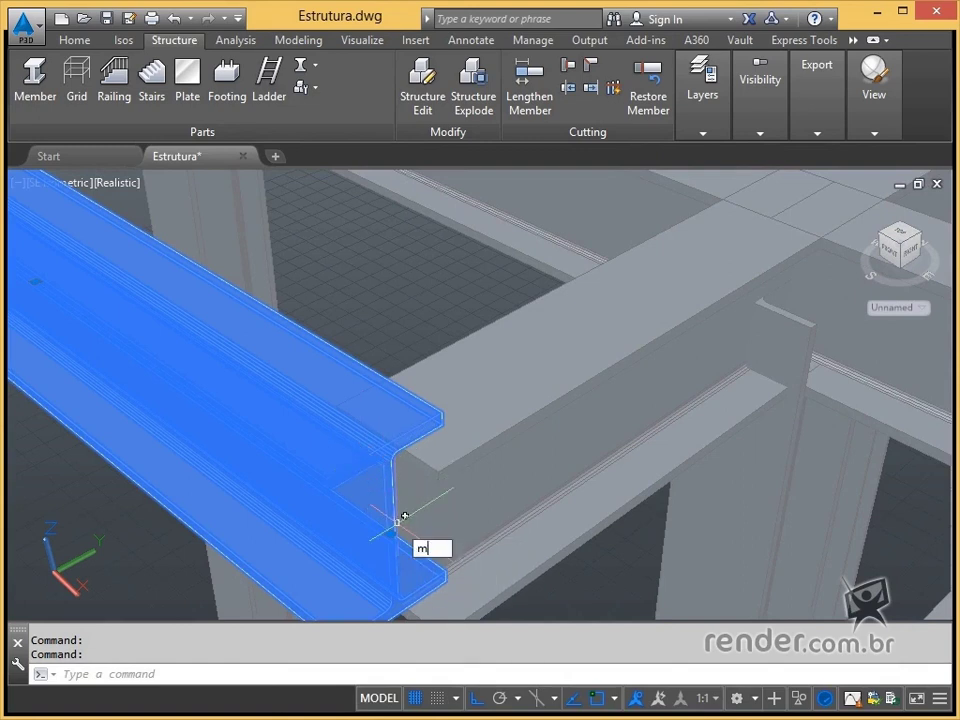
pyautogui.press('Return')
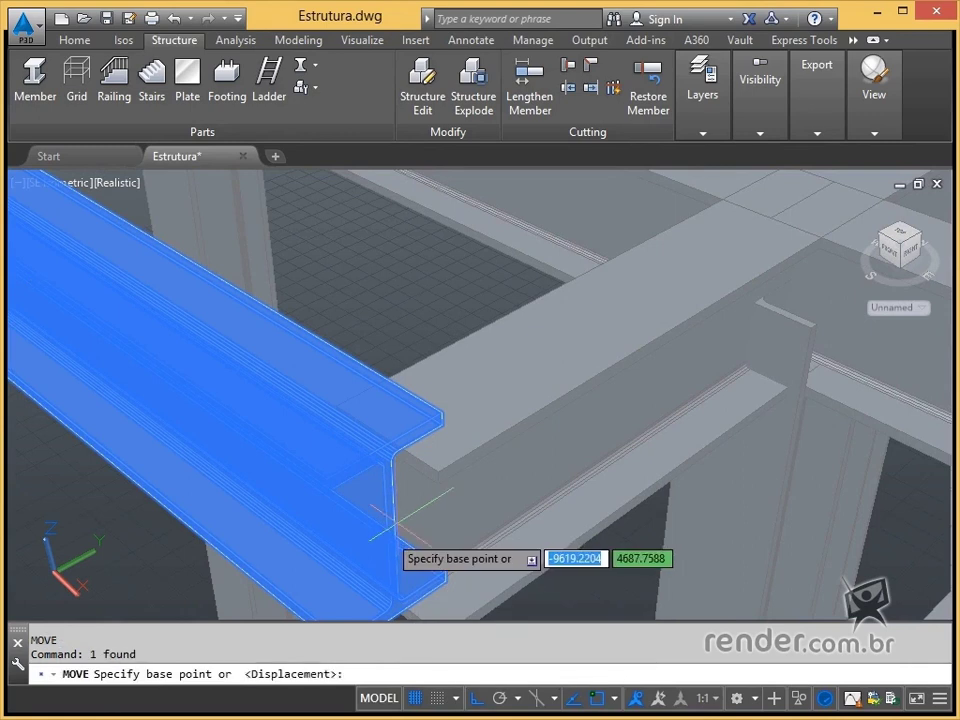
pyautogui.click(392, 531)
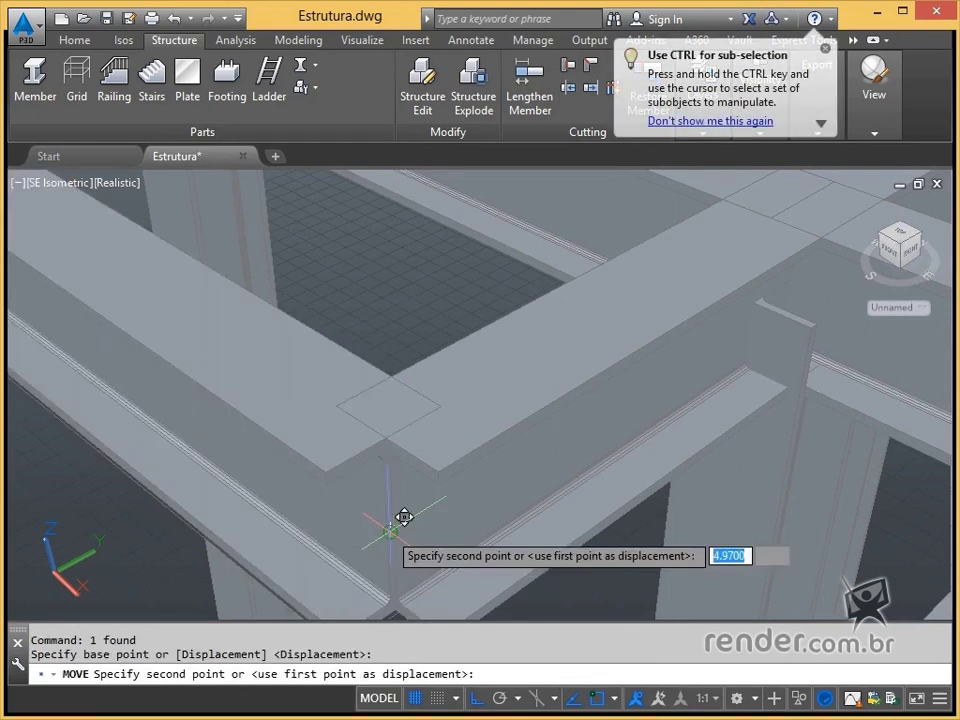
pyautogui.press('Escape')
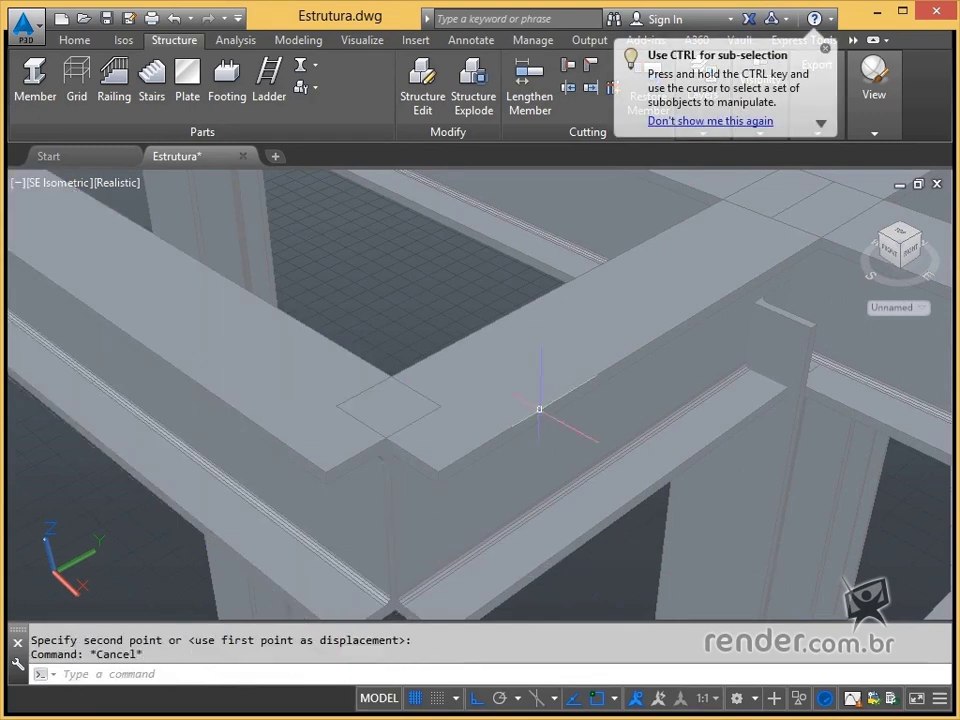
# - Cut back the perimeter column at the roof's middle cross beam, using the outer edge beam as limiting member with gap 0
pyautogui.scroll(-6, 724, 266)
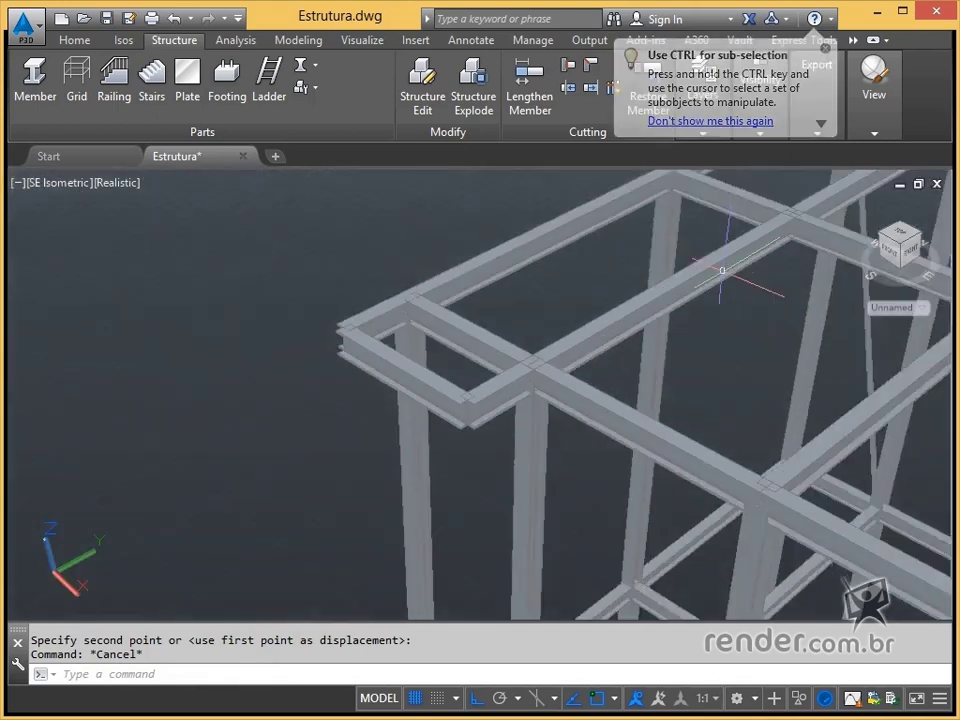
pyautogui.moveTo(727, 277); pyautogui.dragTo(469, 448, button='middle')
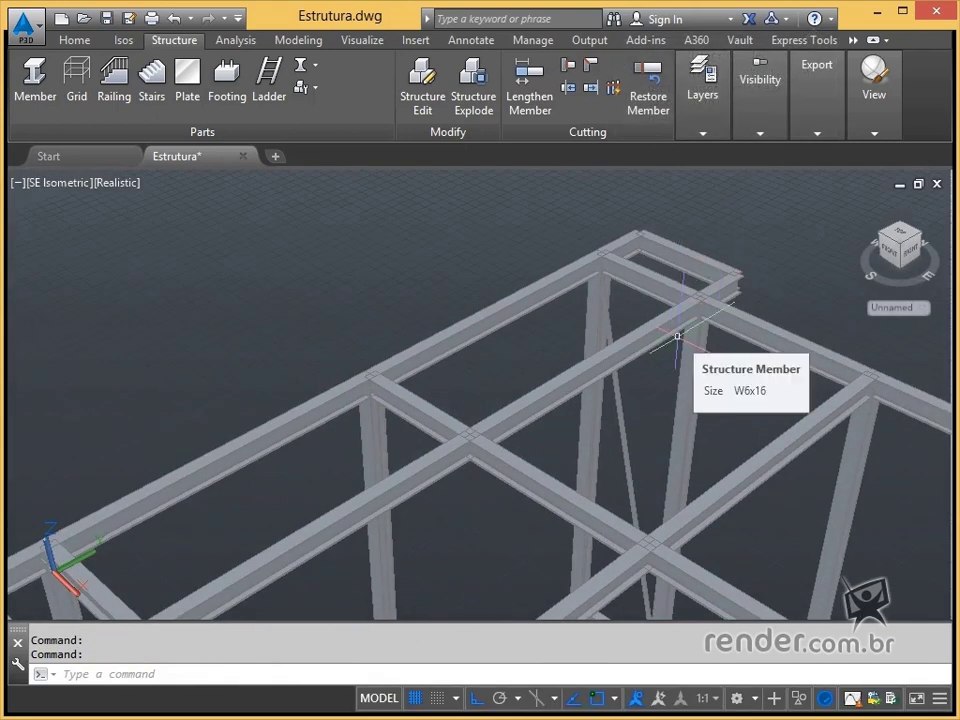
pyautogui.scroll(-3, 677, 334)
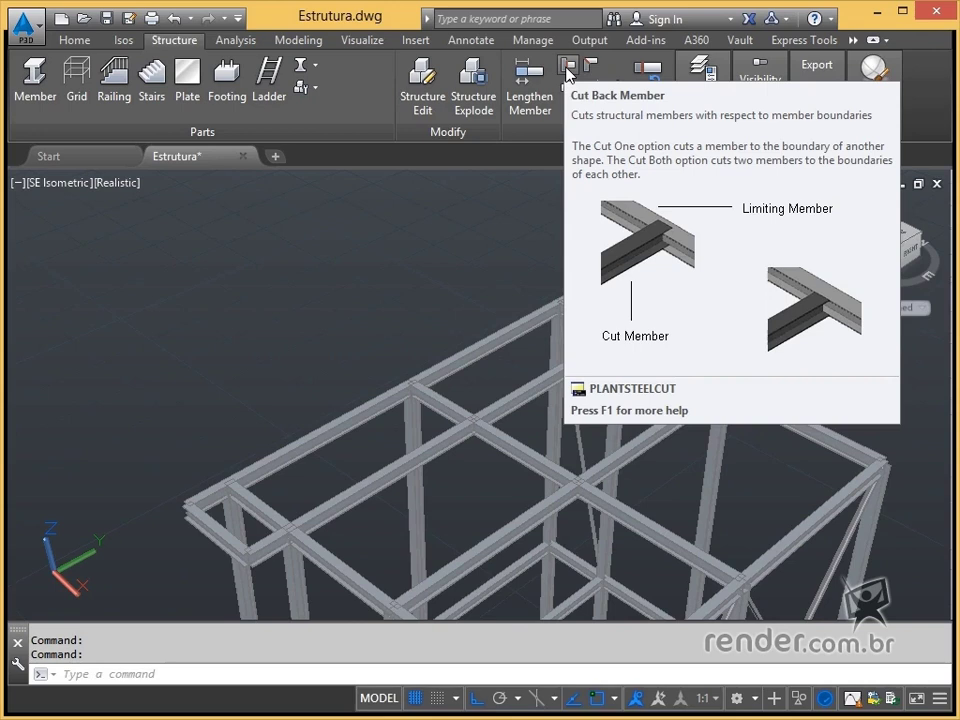
pyautogui.click(568, 72)
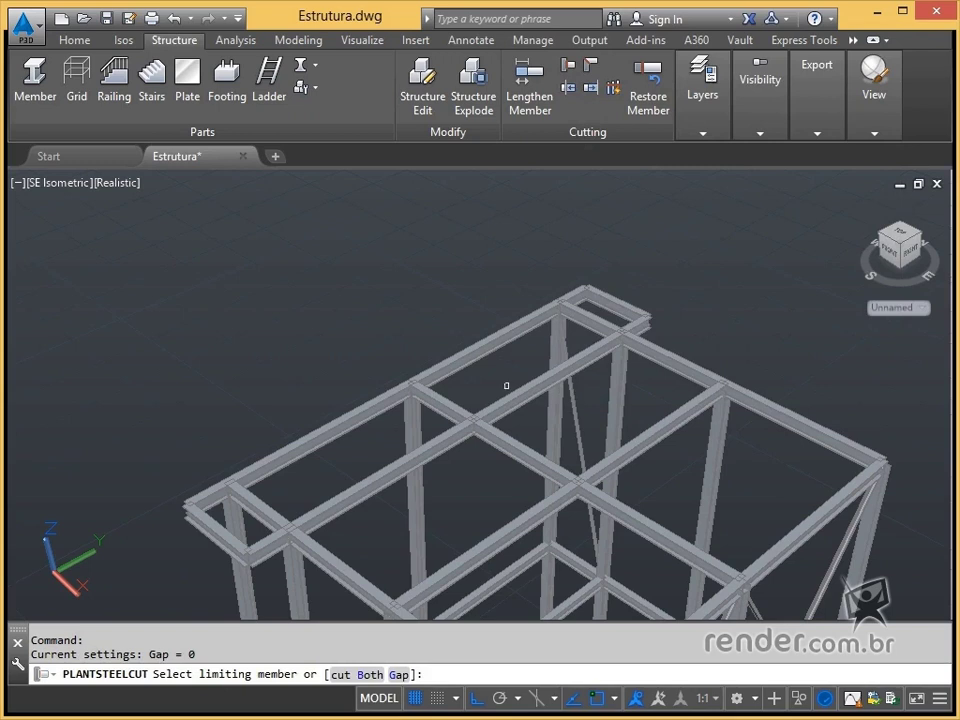
pyautogui.scroll(1, 354, 378)
pyautogui.scroll(1, 349, 380)
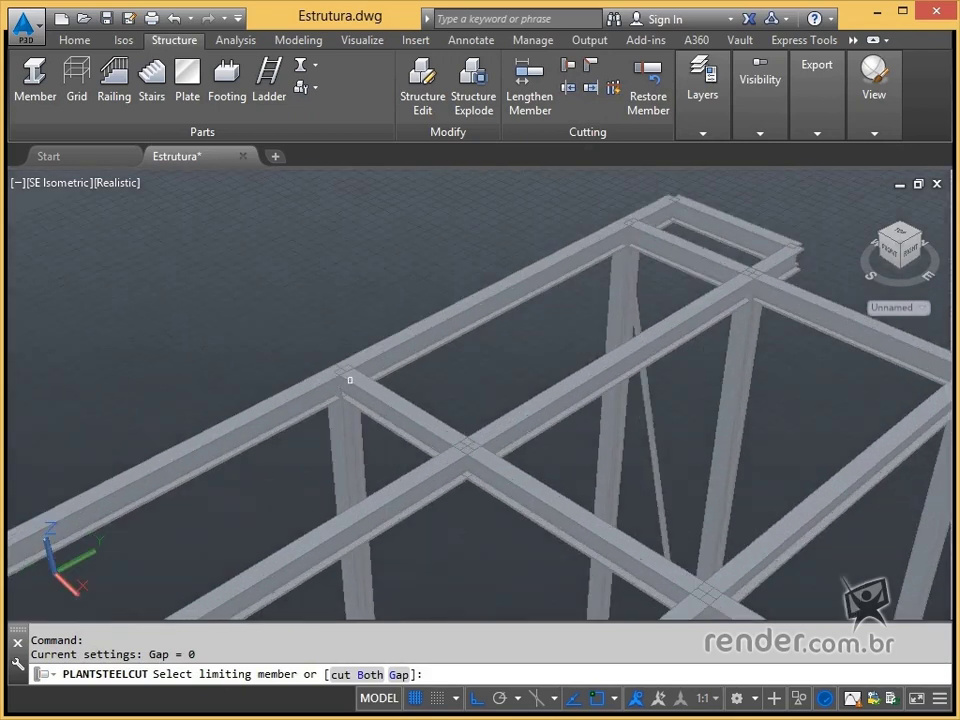
pyautogui.click(325, 398)
pyautogui.scroll(1, 326, 404)
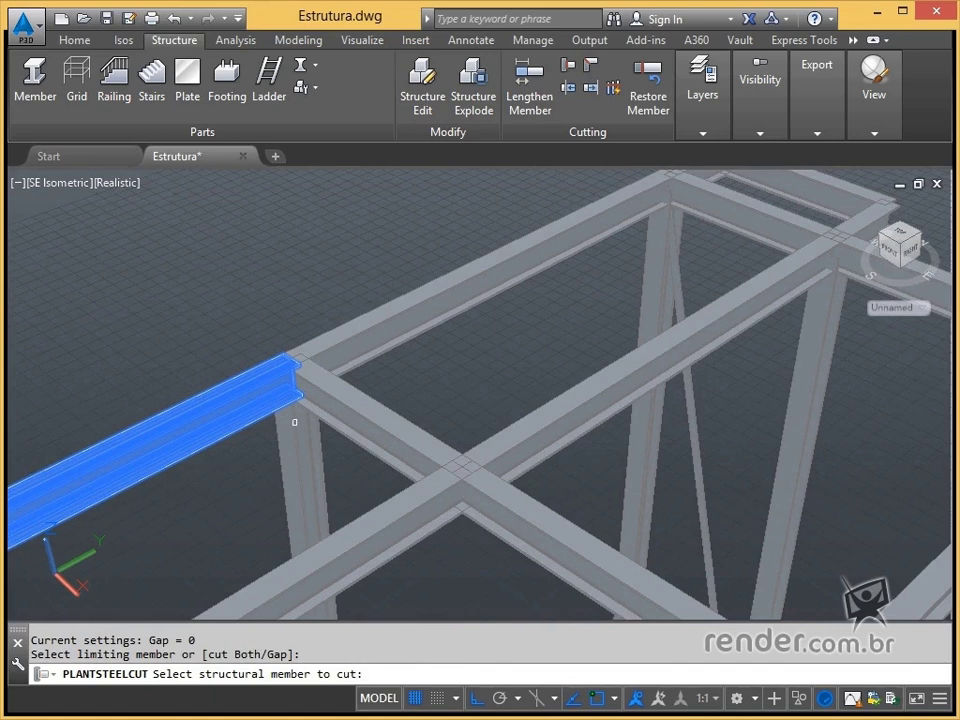
pyautogui.click(294, 422)
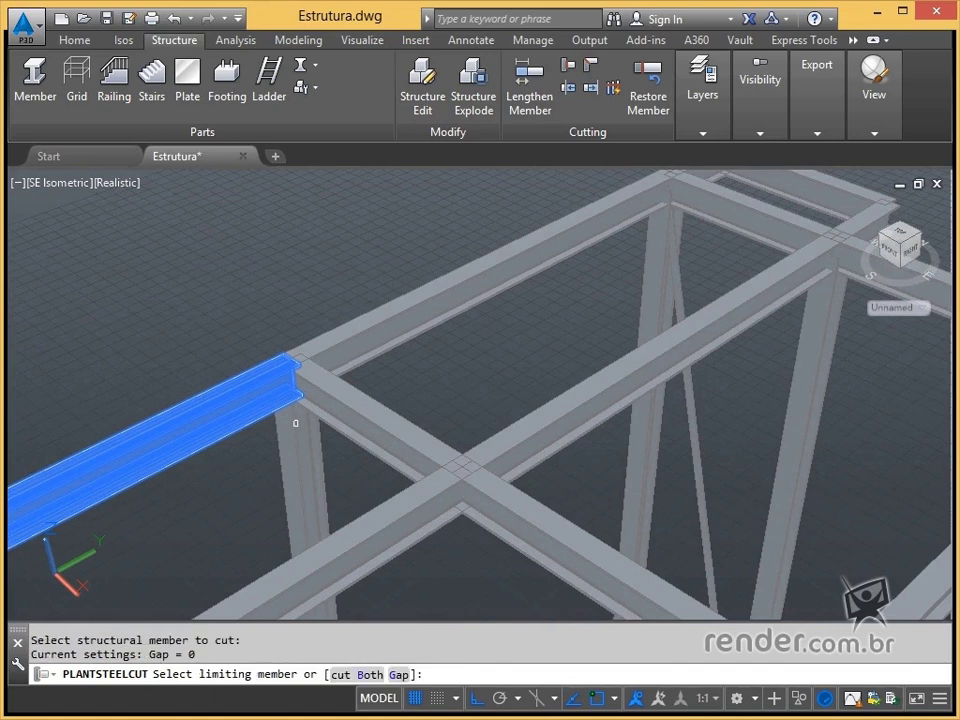
pyautogui.press('Escape')
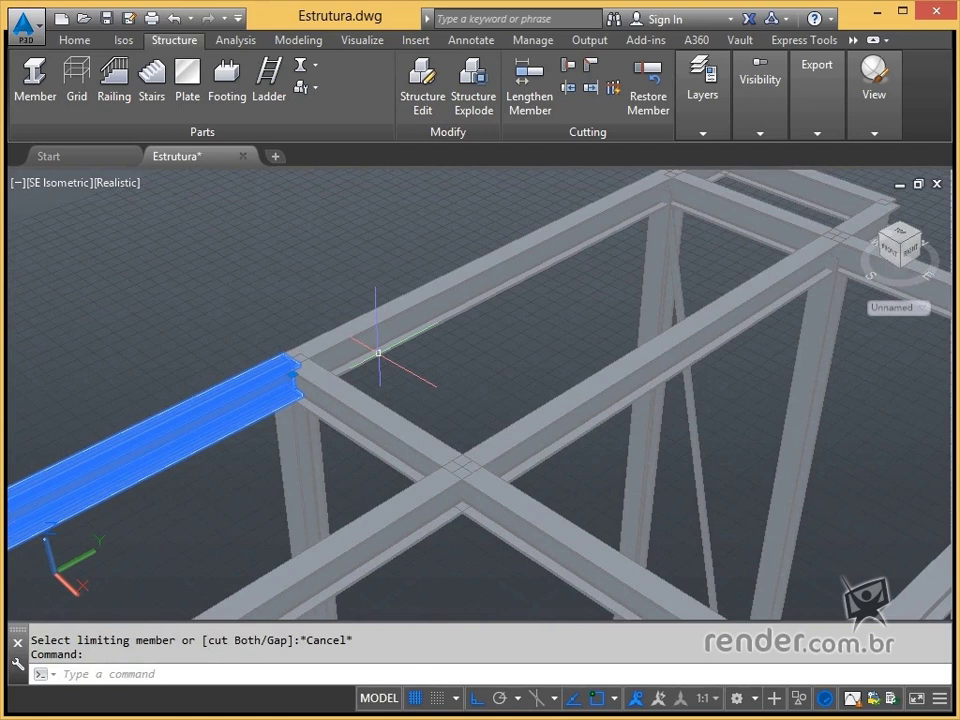
pyautogui.press('Escape')
# - From the SW Isometric view, cut back the column protruding beside the overhang's outer edge, with the edge beam as limiting member
pyautogui.click(883, 240)
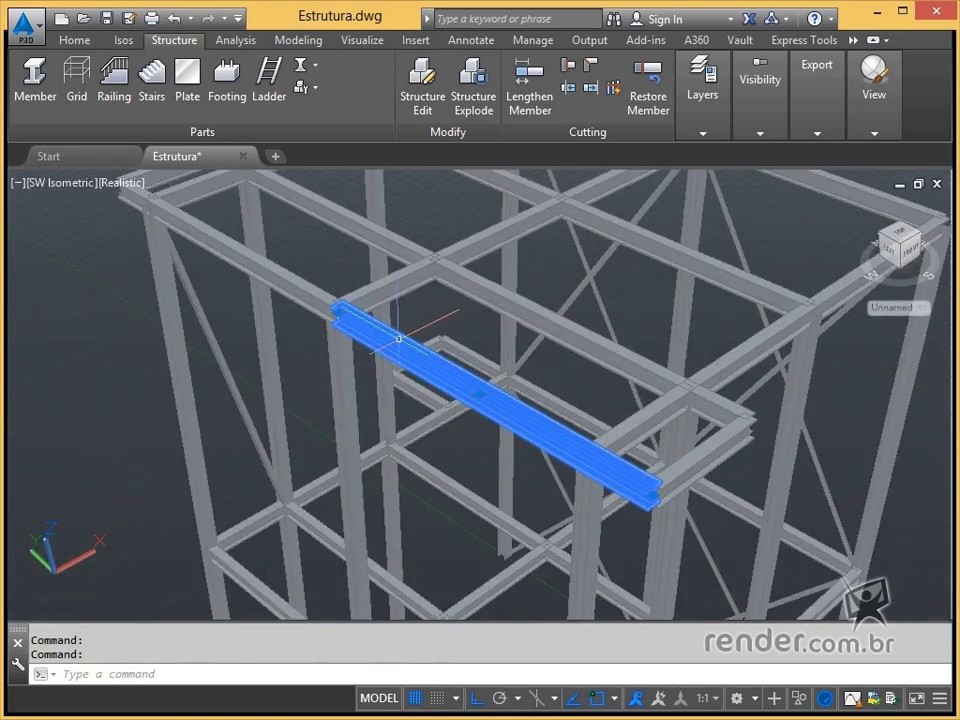
pyautogui.scroll(2, 349, 346)
pyautogui.moveTo(349, 346); pyautogui.dragTo(548, 346, button='middle')
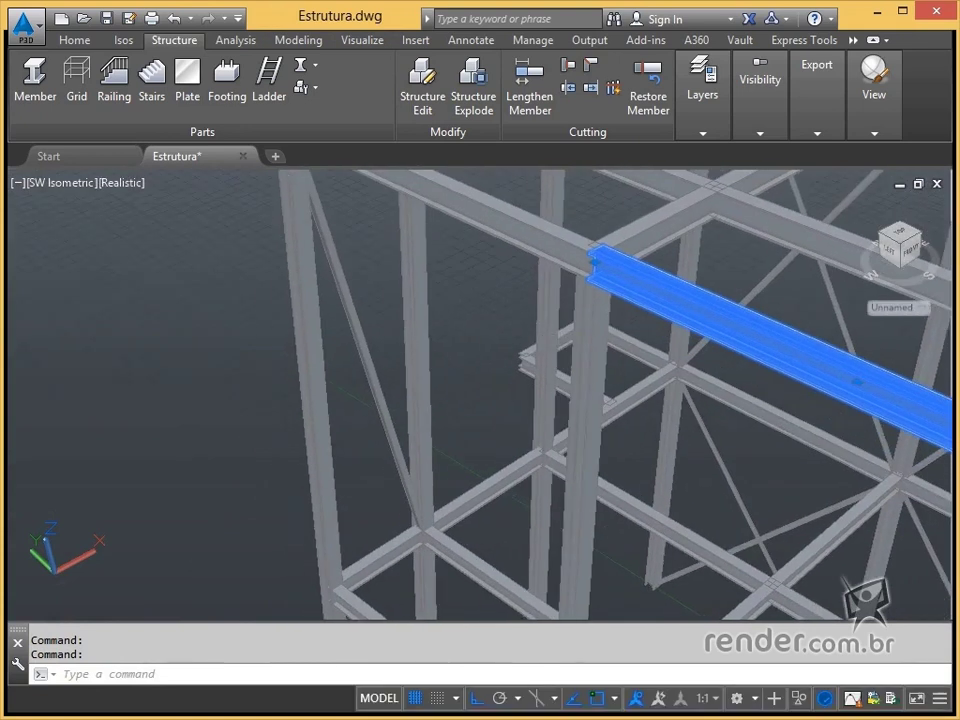
pyautogui.scroll(1, 569, 265)
pyautogui.keyDown('shift'); pyautogui.moveTo(569, 265); pyautogui.dragTo(868, 403, button='middle'); pyautogui.keyUp('shift')
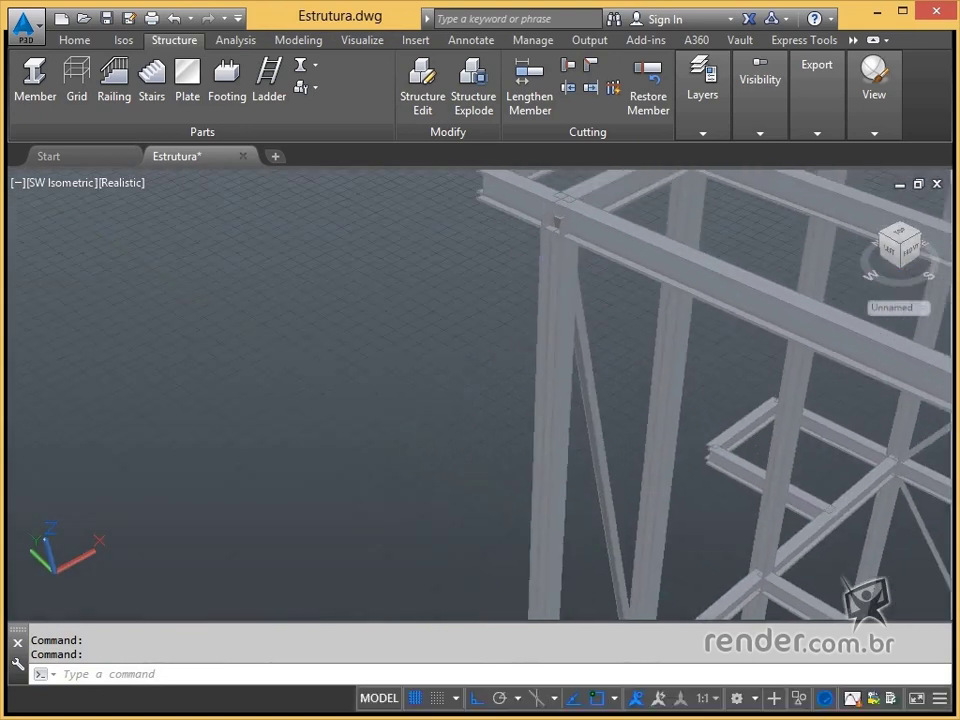
pyautogui.press('Escape')
pyautogui.keyDown('shift'); pyautogui.moveTo(530, 228); pyautogui.dragTo(606, 350, button='middle'); pyautogui.keyUp('shift')
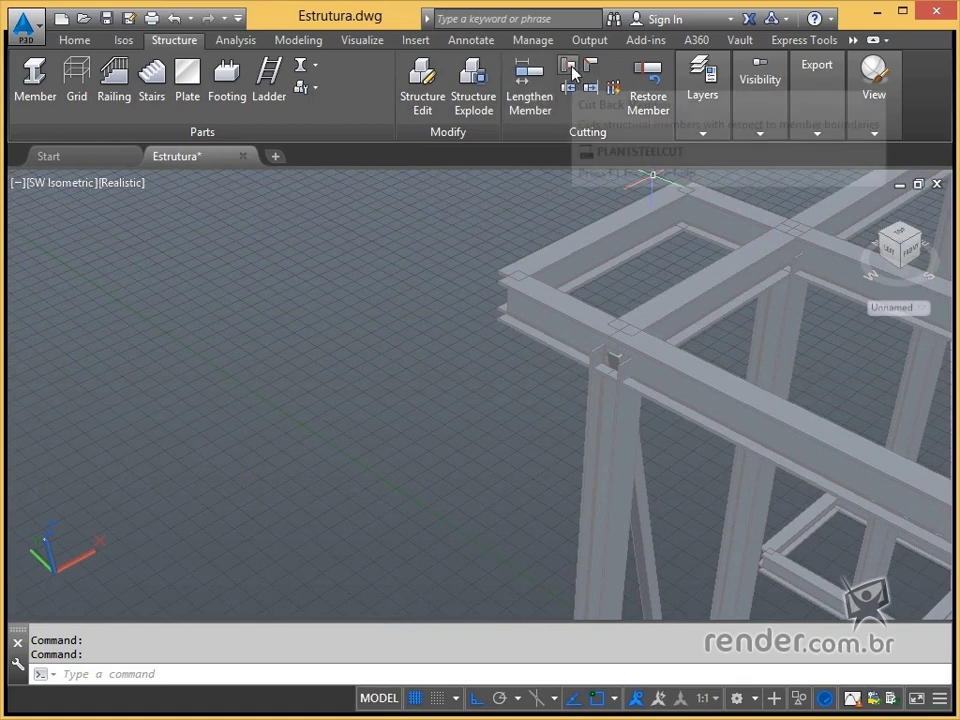
pyautogui.click(569, 67)
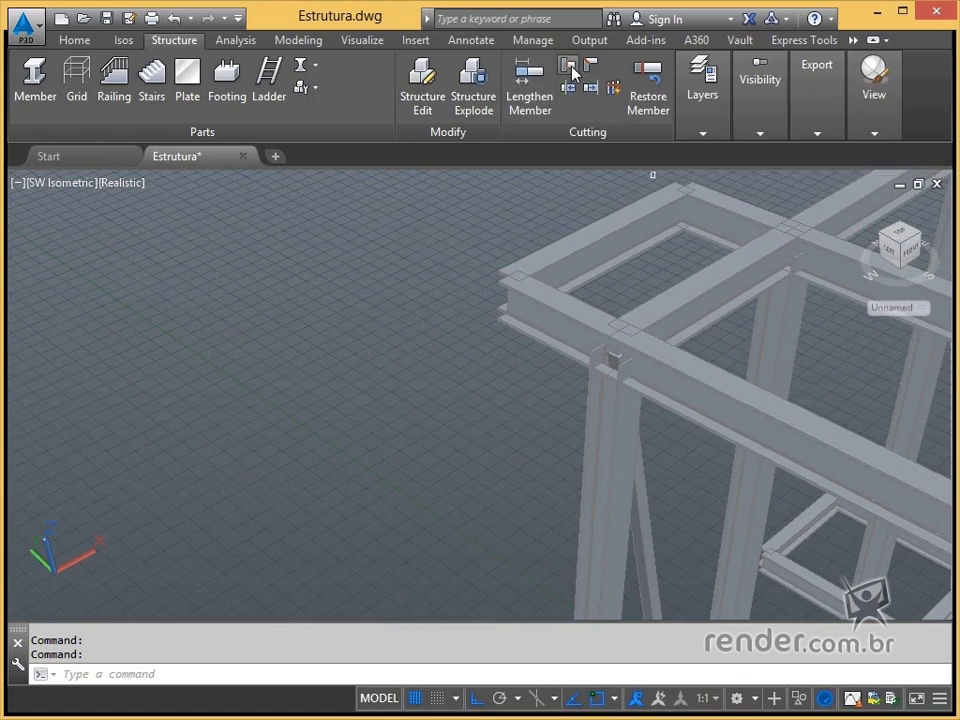
pyautogui.click(651, 371)
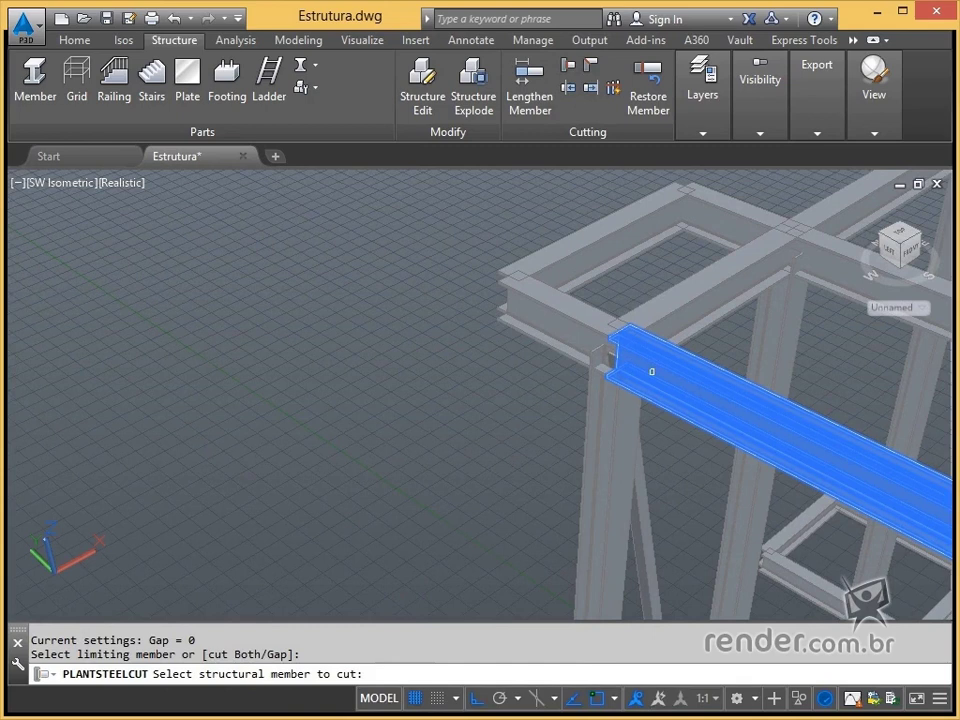
pyautogui.click(615, 408)
pyautogui.press('Escape')
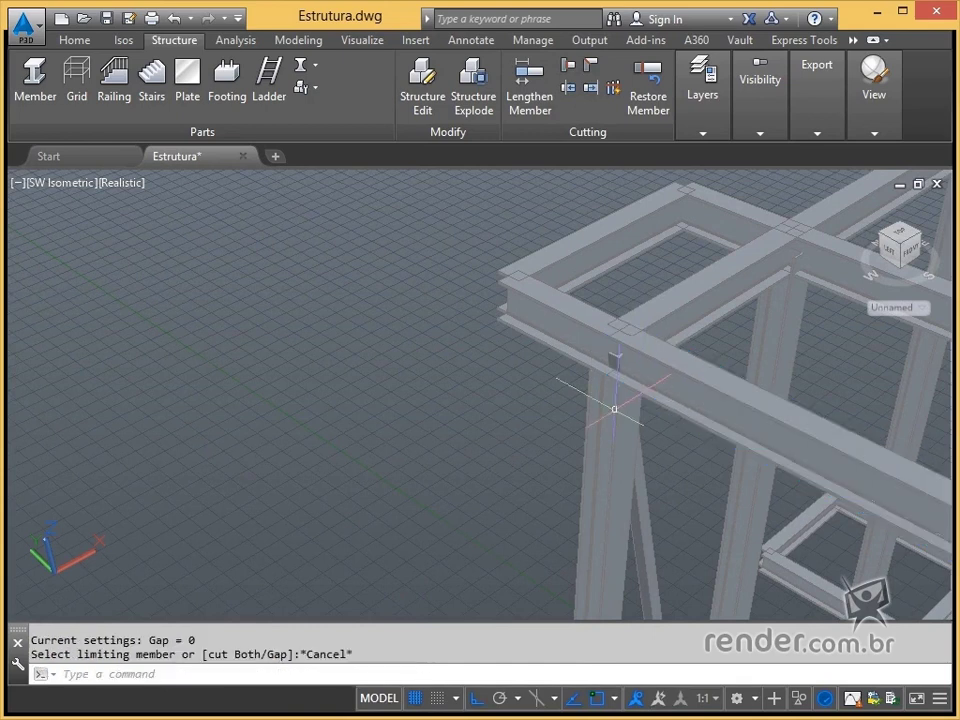
# - Cut back the column at the overhang's inner junction, using the short cross beam between the two extended beams as limiting member
pyautogui.moveTo(729, 269); pyautogui.dragTo(591, 304, button='middle')
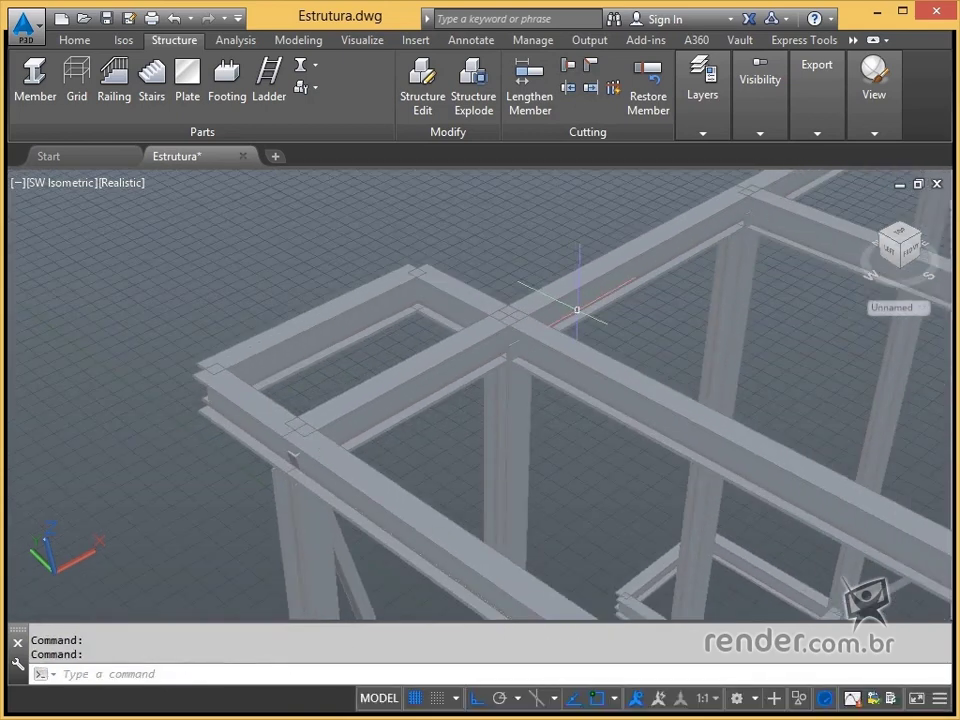
pyautogui.scroll(2, 570, 311)
pyautogui.scroll(1, 480, 410)
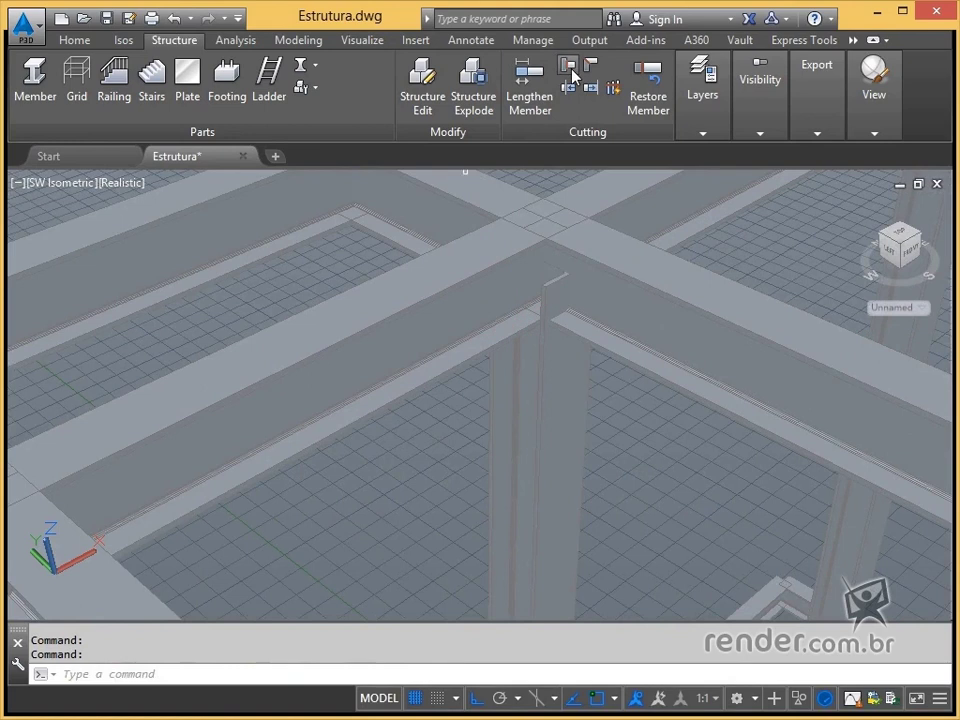
pyautogui.click(570, 69)
pyautogui.click(535, 276)
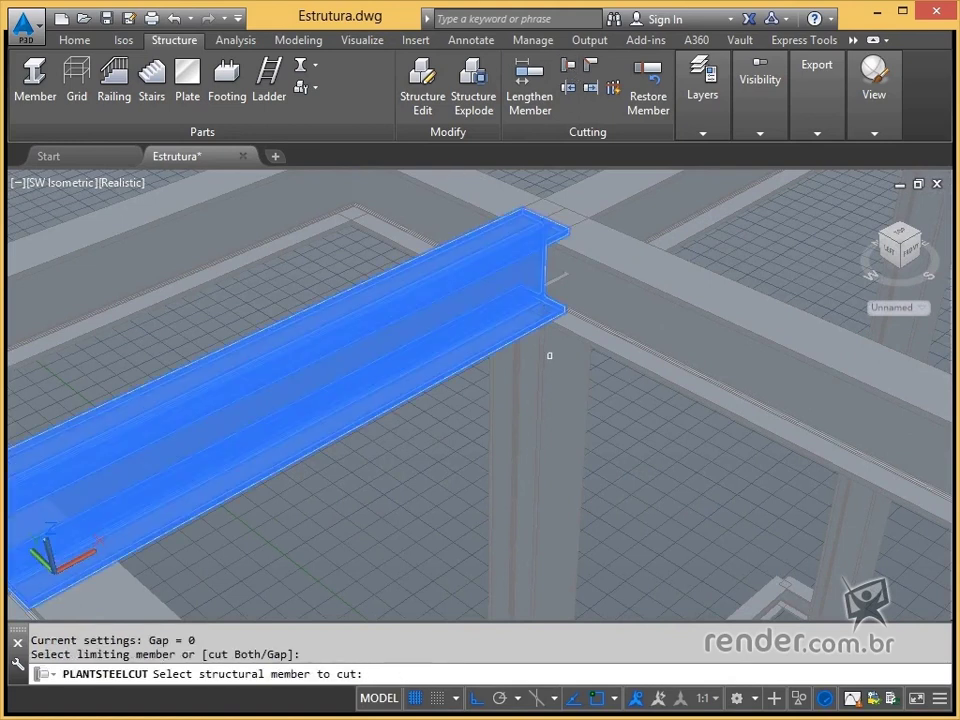
pyautogui.press('Escape')
pyautogui.press('Escape')
# - Cut back the column at the adjacent roof-edge junction beyond the overhang, using the edge beam between the two junctions as limiting member
pyautogui.scroll(-2, 554, 348)
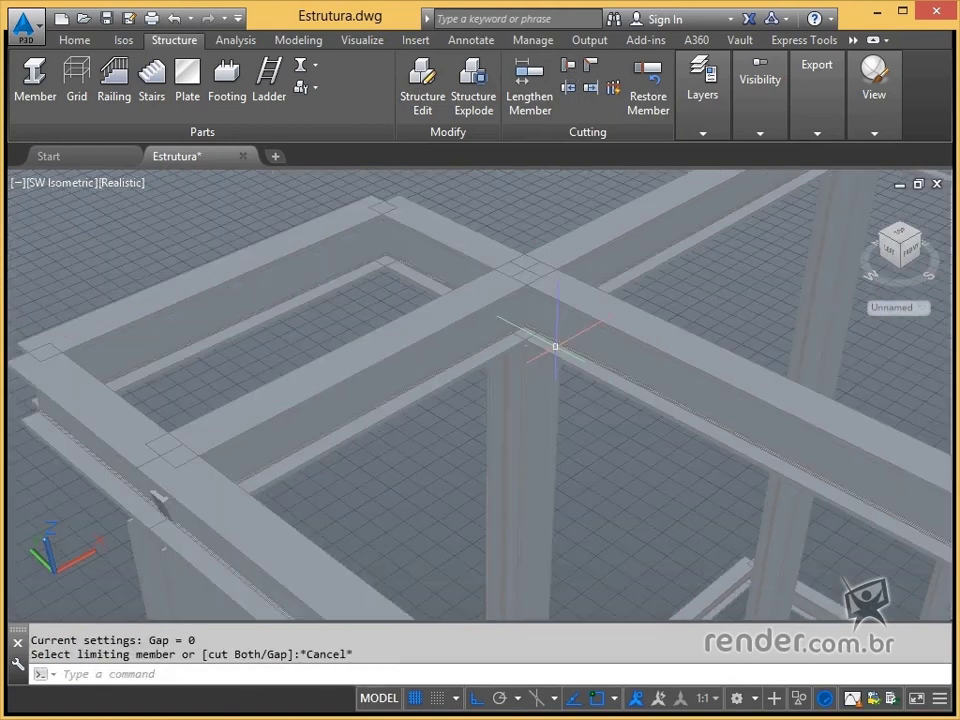
pyautogui.moveTo(639, 298); pyautogui.dragTo(458, 388, button='middle')
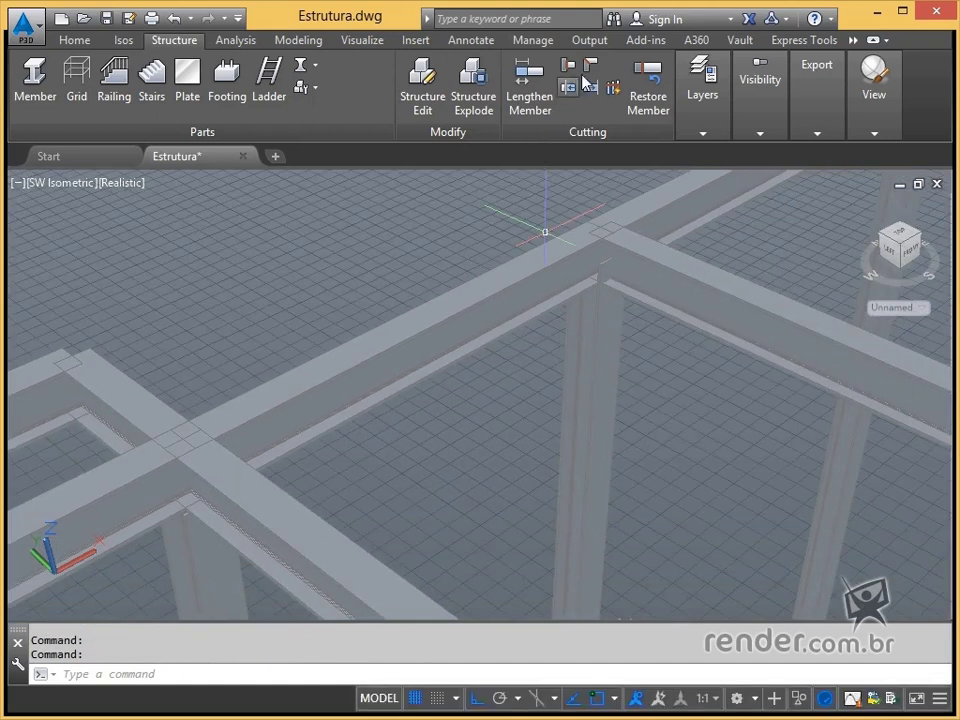
pyautogui.click(570, 66)
pyautogui.click(572, 265)
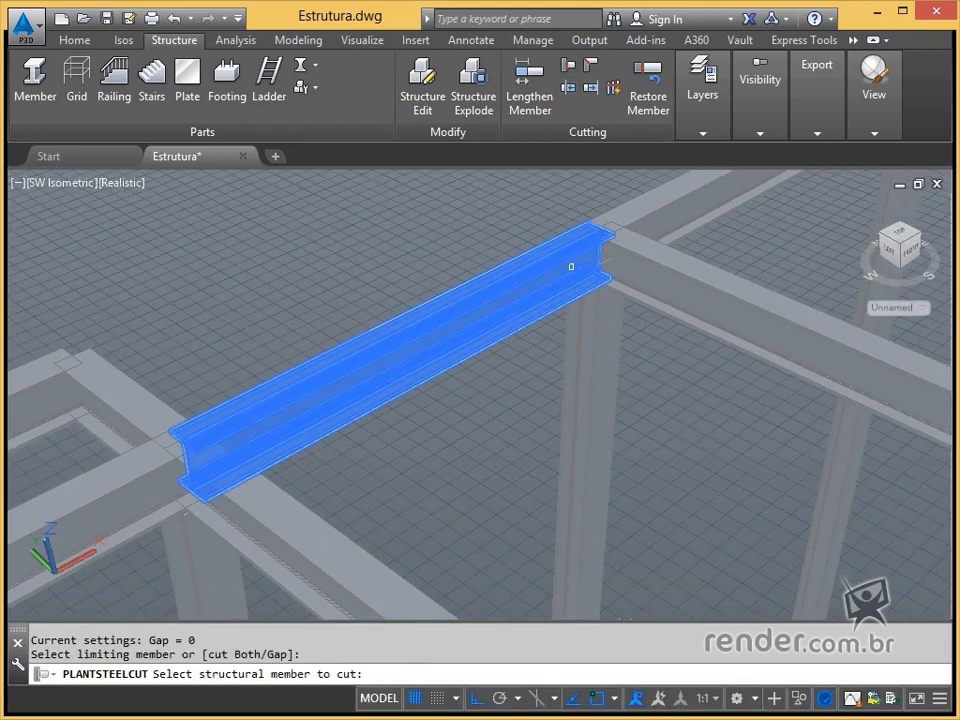
pyautogui.click(598, 312)
pyautogui.press('Escape')
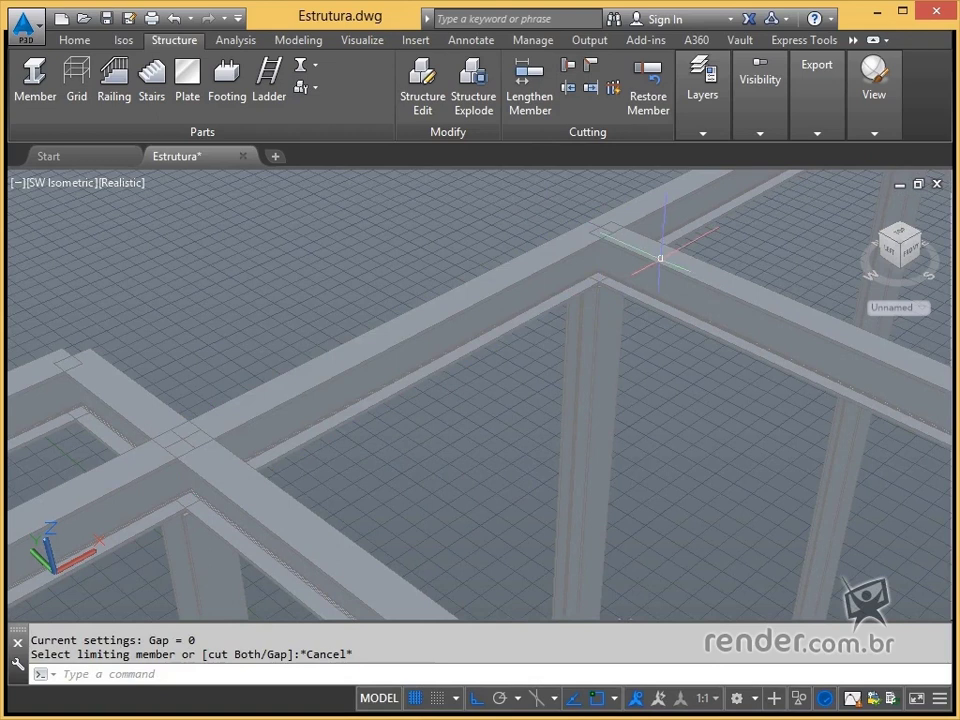
# - Cut back the column at the roof's far corner beside the diagonal brace, using the adjoining edge beam as limiting member
pyautogui.scroll(2, 660, 257)
pyautogui.moveTo(664, 256); pyautogui.dragTo(440, 383, button='middle')
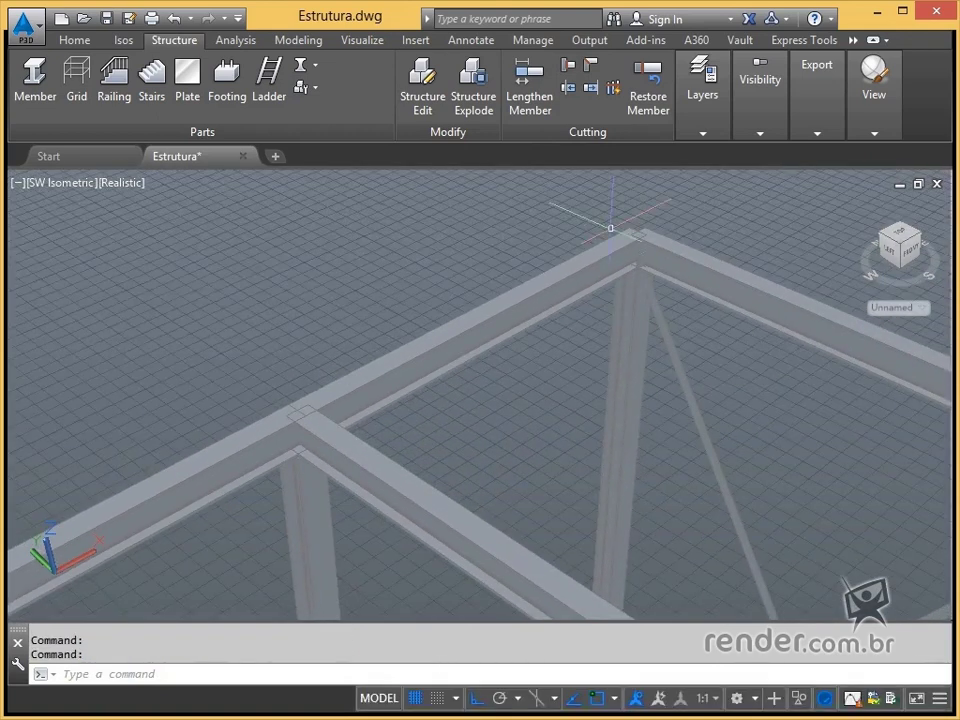
pyautogui.scroll(3, 490, 392)
pyautogui.moveTo(618, 229); pyautogui.dragTo(540, 332, button='middle')
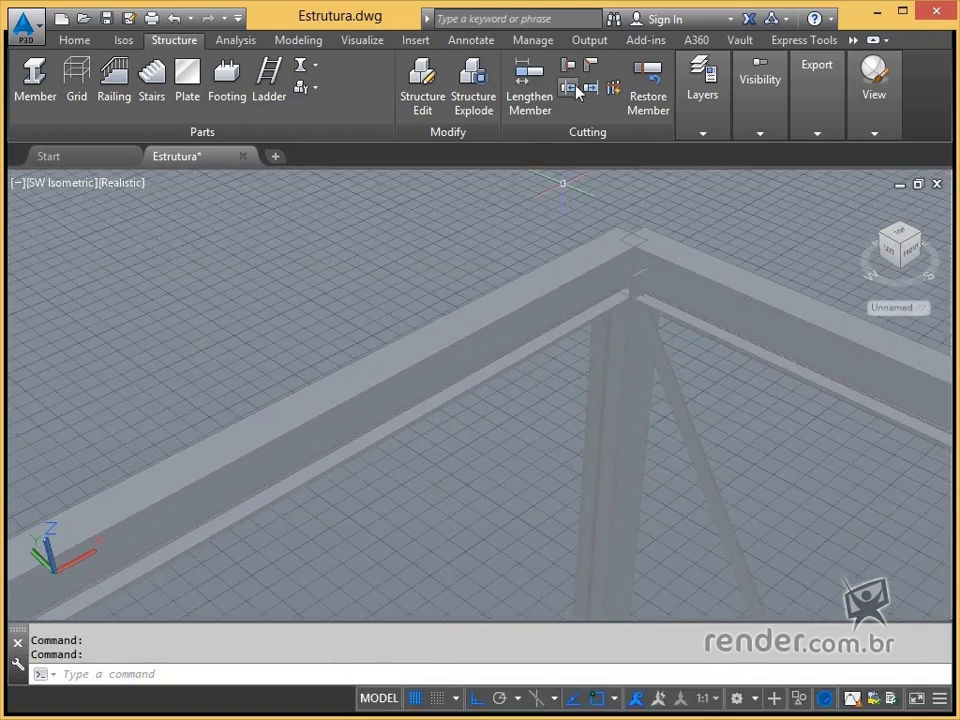
pyautogui.click(574, 72)
pyautogui.click(603, 279)
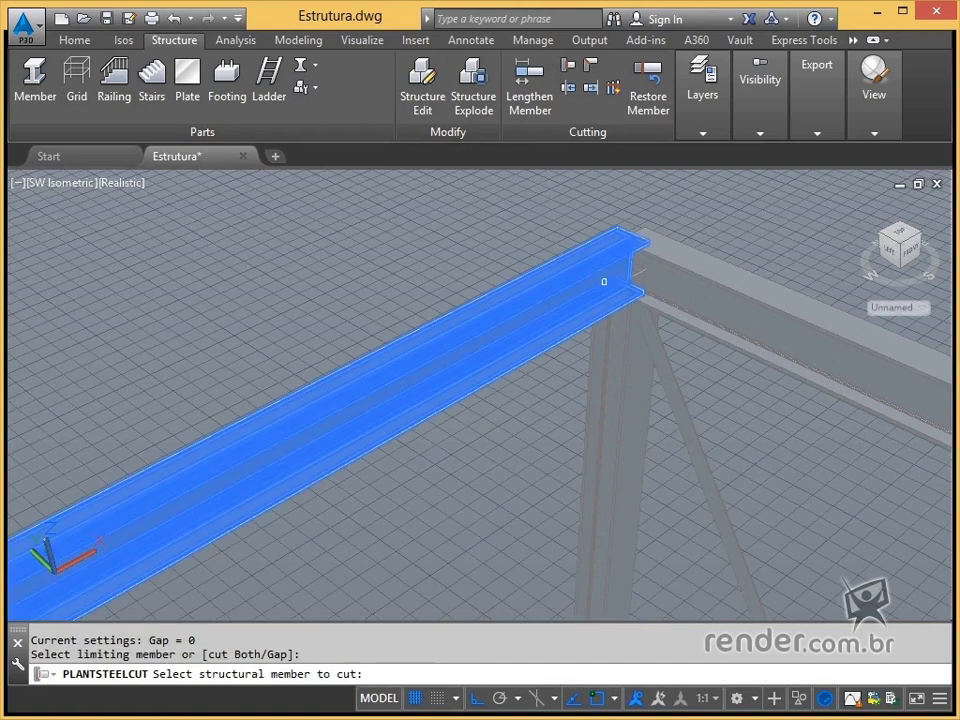
pyautogui.click(626, 334)
pyautogui.press('Escape')
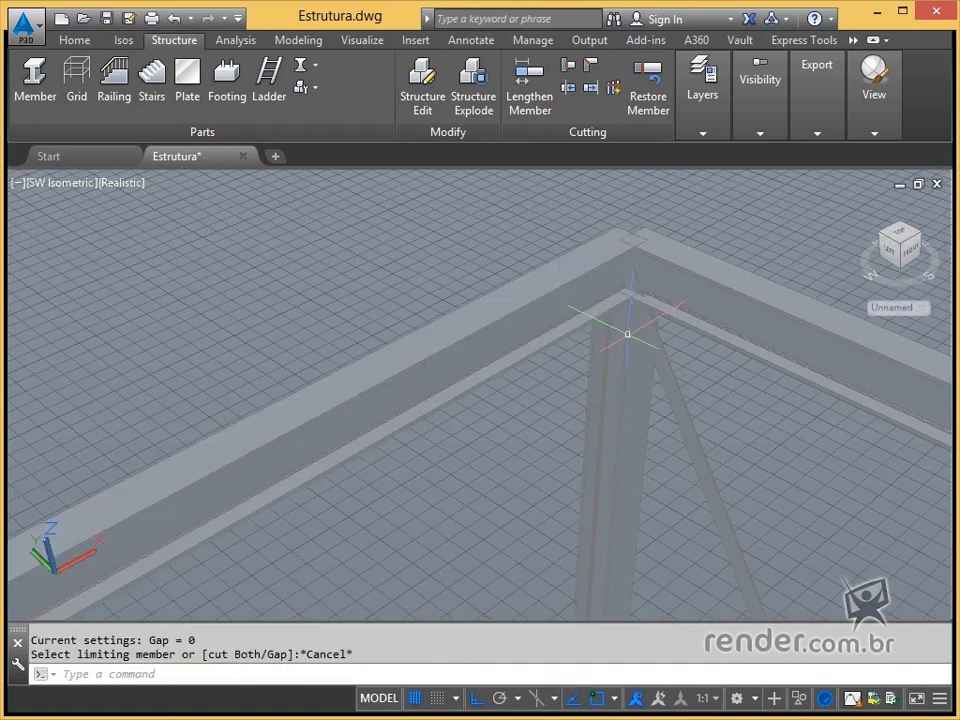
# - Join the two edge beams at the roof's far corner, above the braced column, with a Miter Cut
pyautogui.scroll(-3, 627, 334)
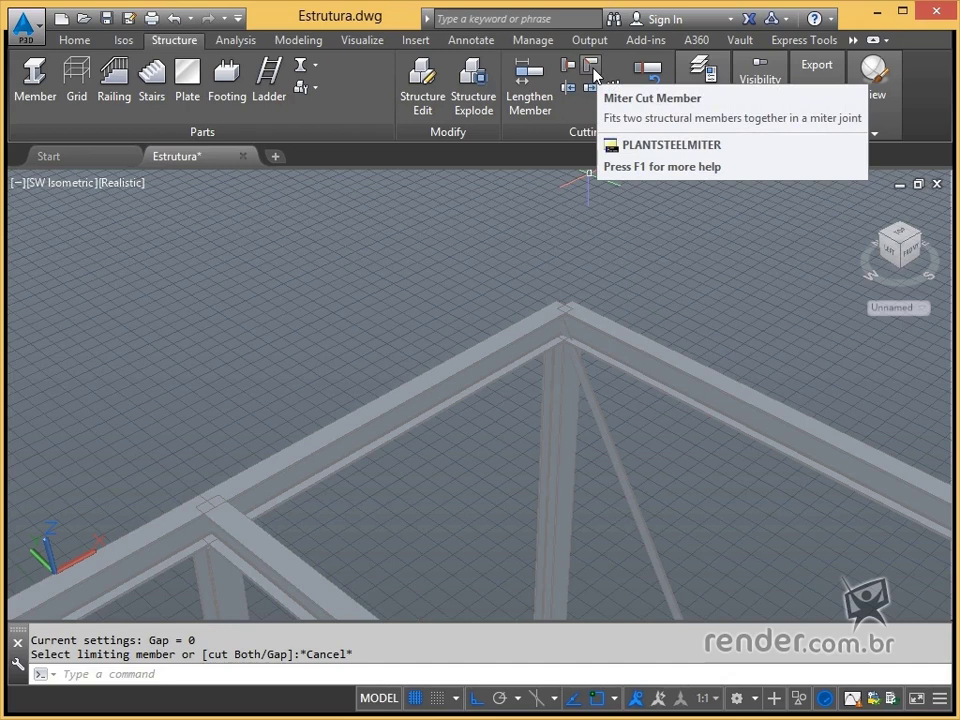
pyautogui.click(592, 68)
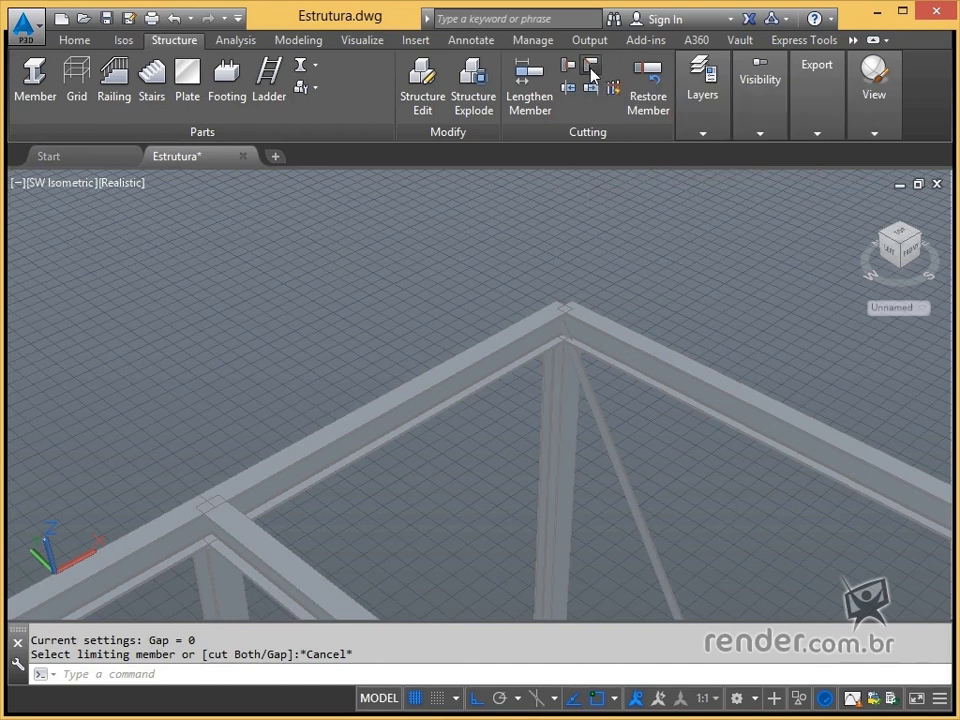
pyautogui.click(545, 320)
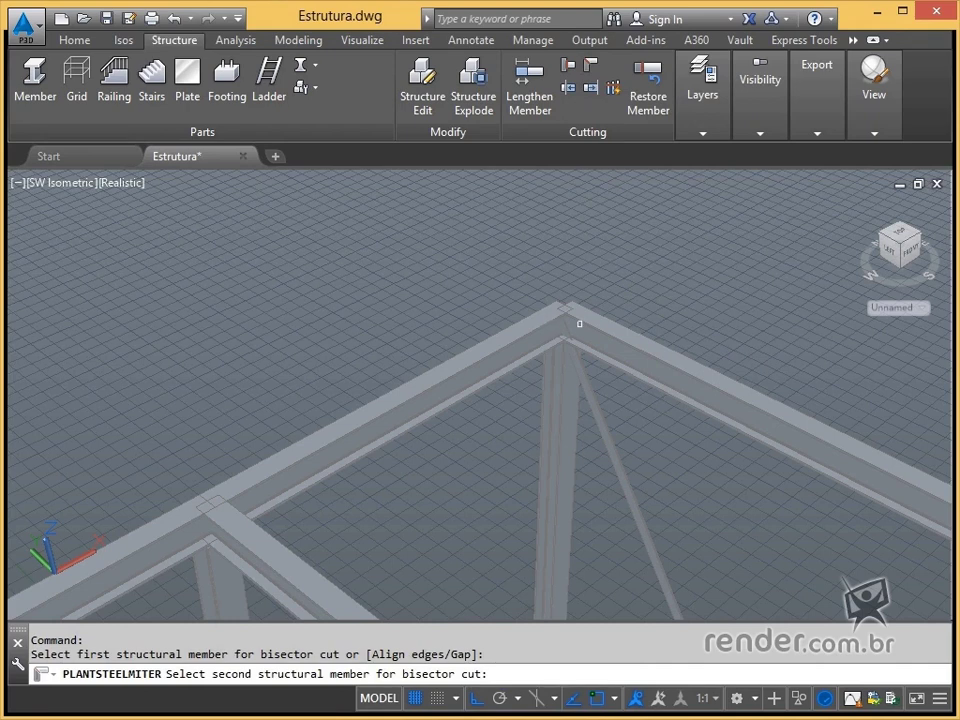
pyautogui.click(588, 324)
pyautogui.scroll(2, 598, 268)
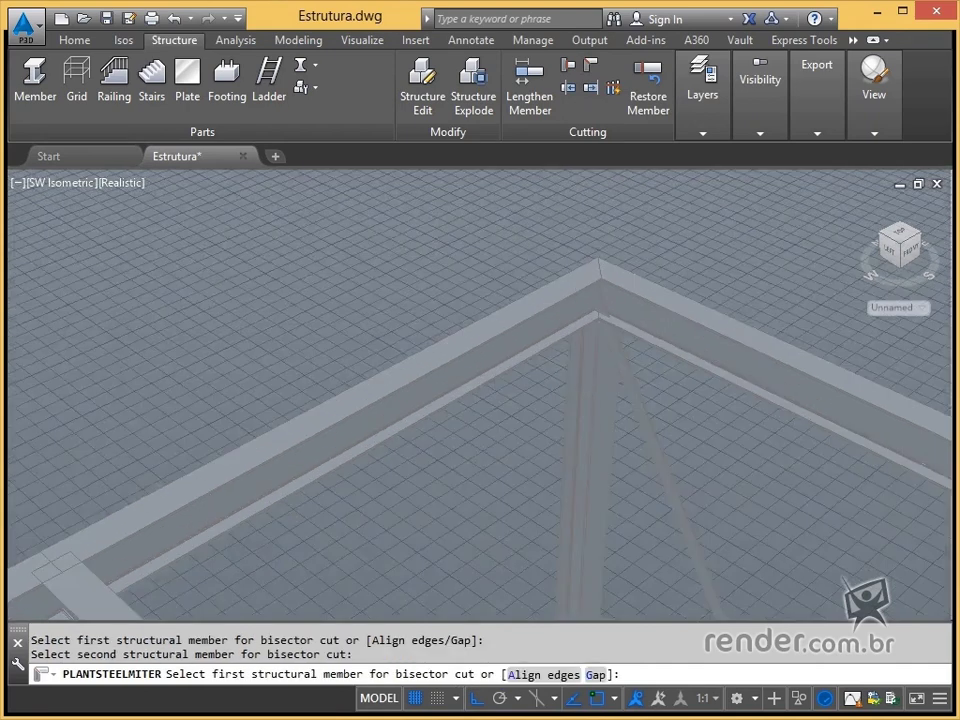
pyautogui.moveTo(598, 268); pyautogui.dragTo(629, 320, button='middle')
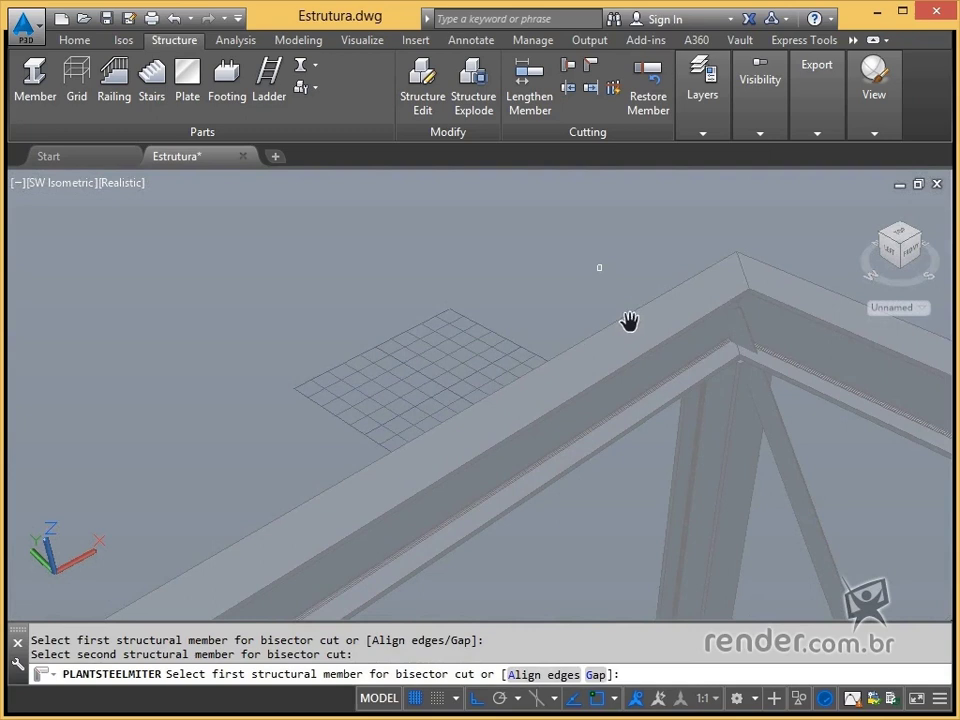
# - Miter the overhang's inner-side corner by joining the closing beam with the extended roof beam
pyautogui.scroll(-4, 629, 320)
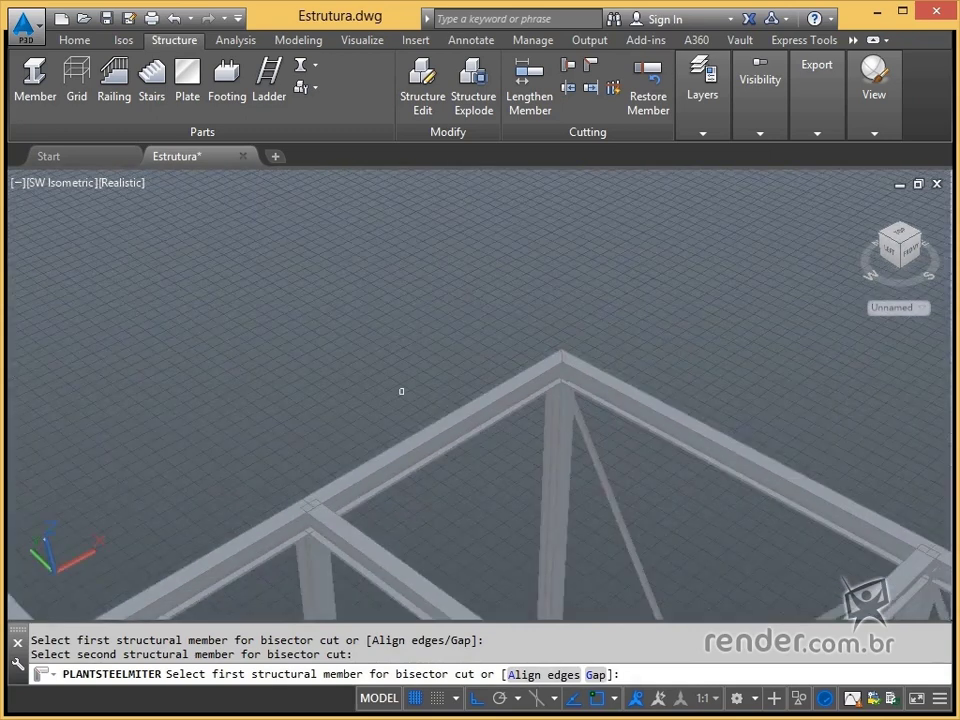
pyautogui.moveTo(619, 311); pyautogui.dragTo(701, 273, button='middle')
pyautogui.scroll(3, 383, 419)
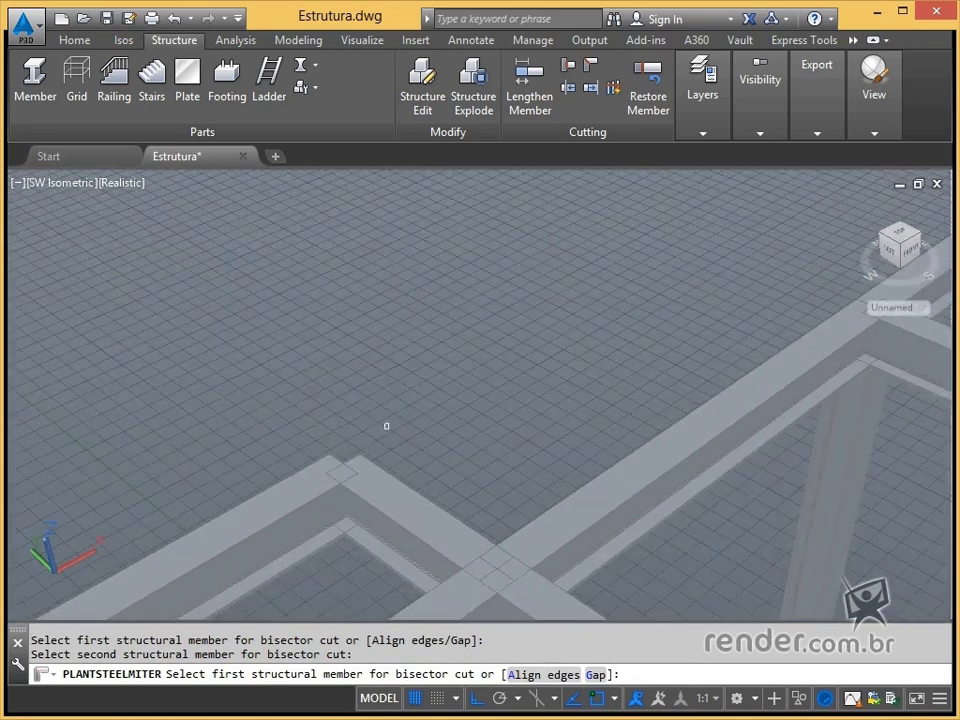
pyautogui.click(306, 480)
pyautogui.click(362, 481)
# - Miter the closing beam with the outer edge beam at the overhang's remaining corner
pyautogui.scroll(-3, 364, 482)
pyautogui.scroll(-2, 467, 386)
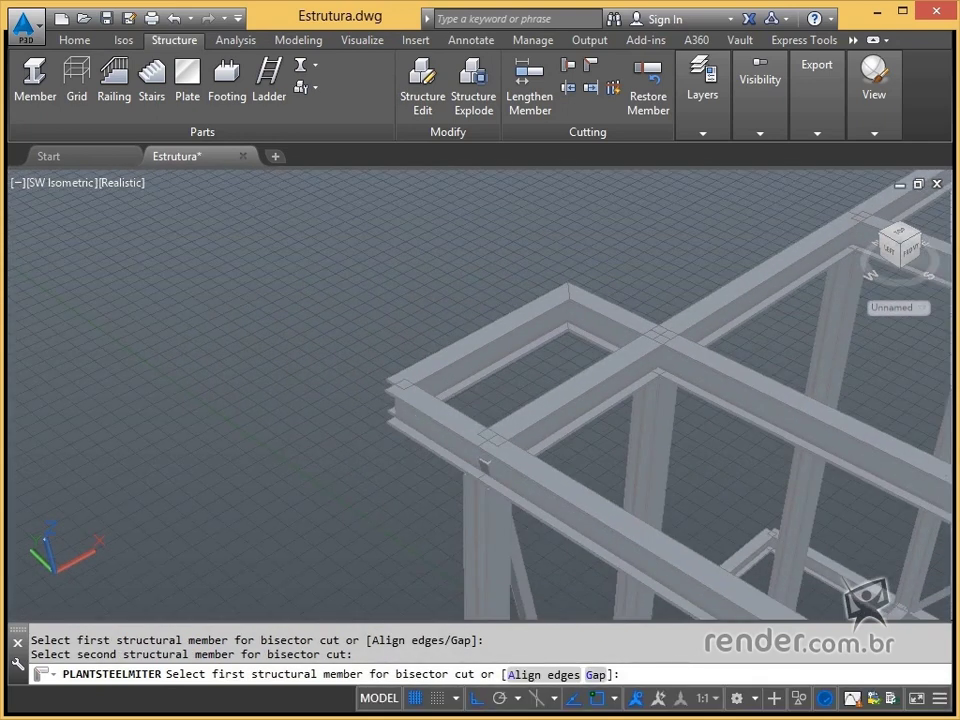
pyautogui.click(409, 386)
pyautogui.click(484, 464)
pyautogui.scroll(-3, 632, 452)
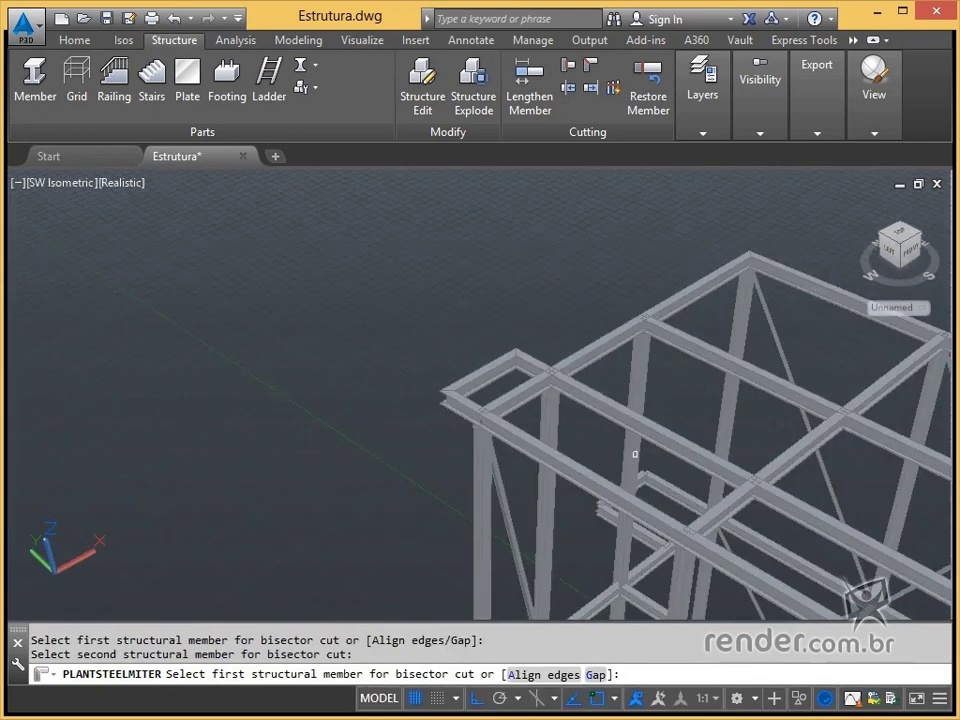
# - Miter both ends of the closing beam on the roof's southwest overhang with the two projecting beams
pyautogui.moveTo(632, 452); pyautogui.dragTo(360, 320, button='middle')
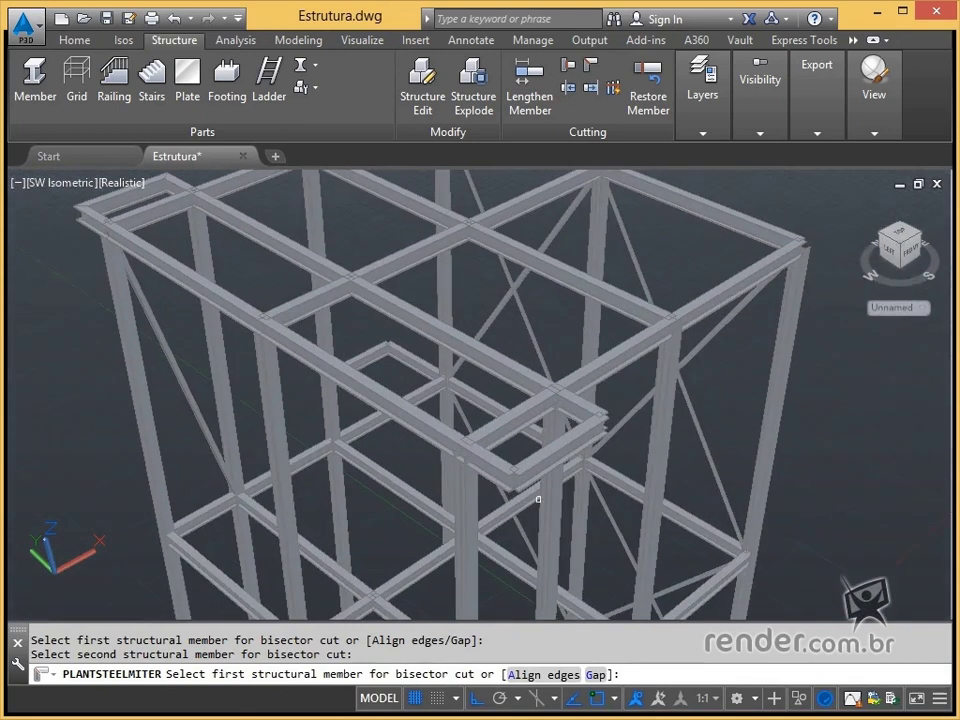
pyautogui.scroll(3, 509, 470)
pyautogui.click(512, 516)
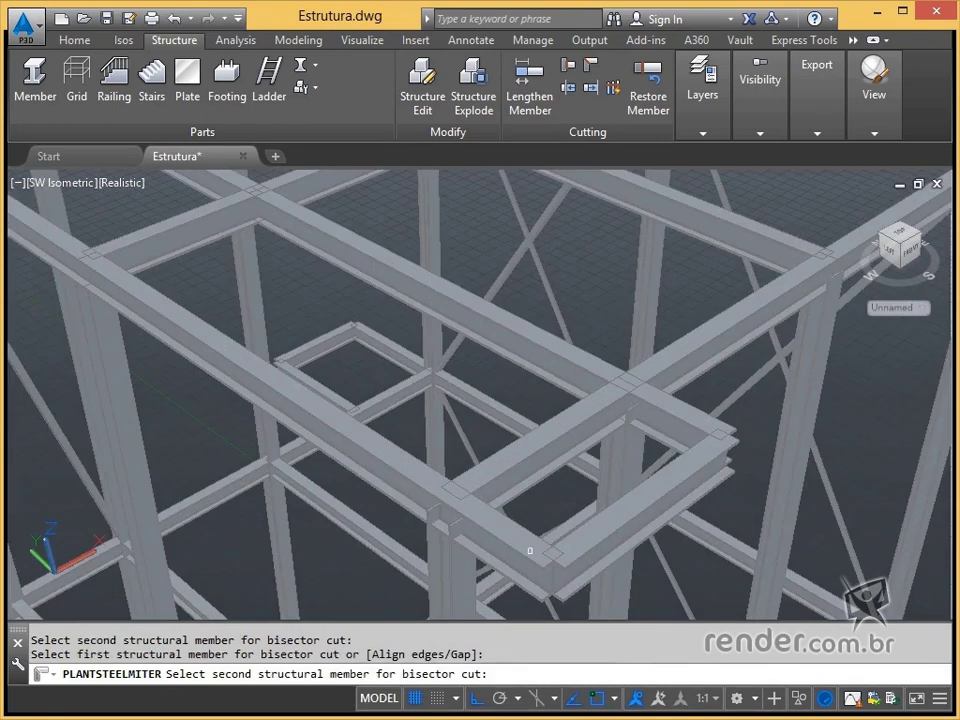
pyautogui.click(602, 535)
pyautogui.click(714, 450)
pyautogui.click(707, 427)
pyautogui.scroll(-5, 700, 432)
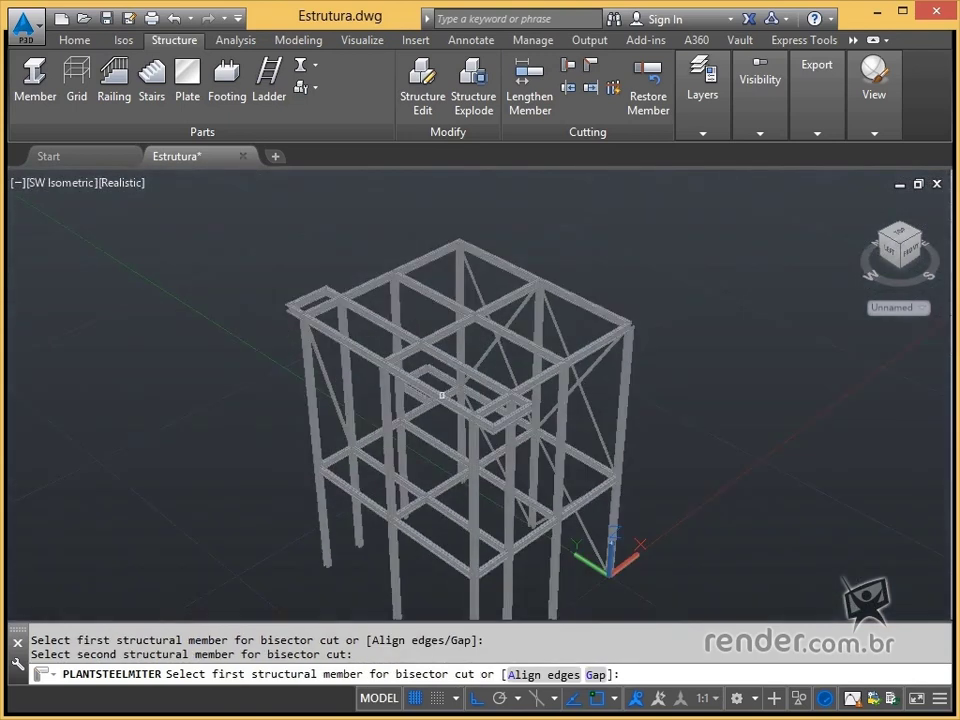
# - Miter both outer corners of the lower-level overhang, joining its closing beam with the two projecting beams
pyautogui.scroll(5, 402, 380)
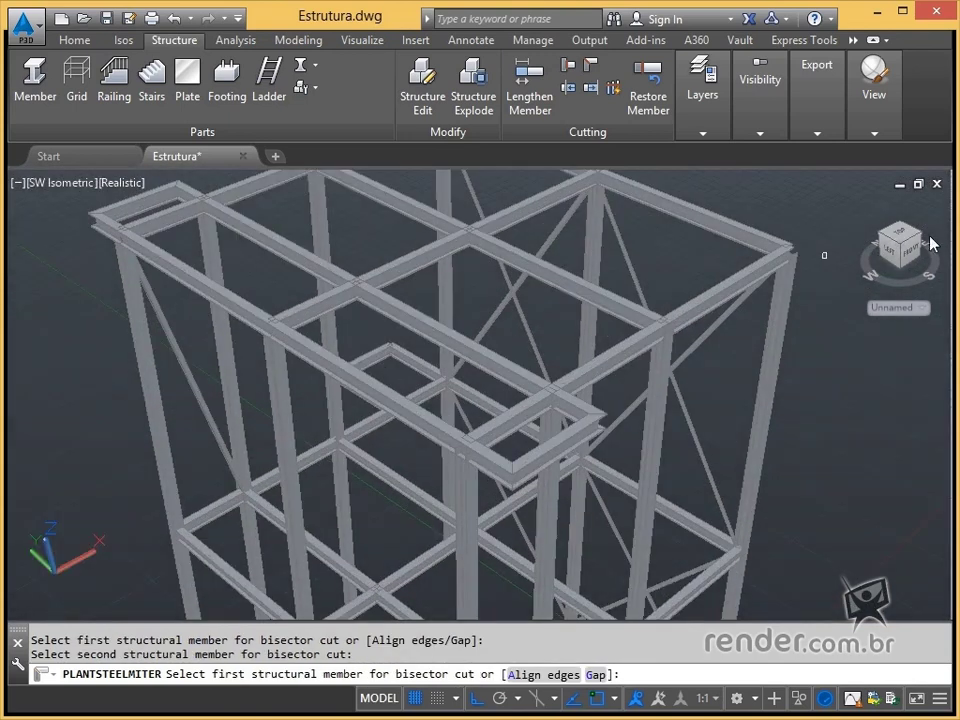
pyautogui.click(886, 240)
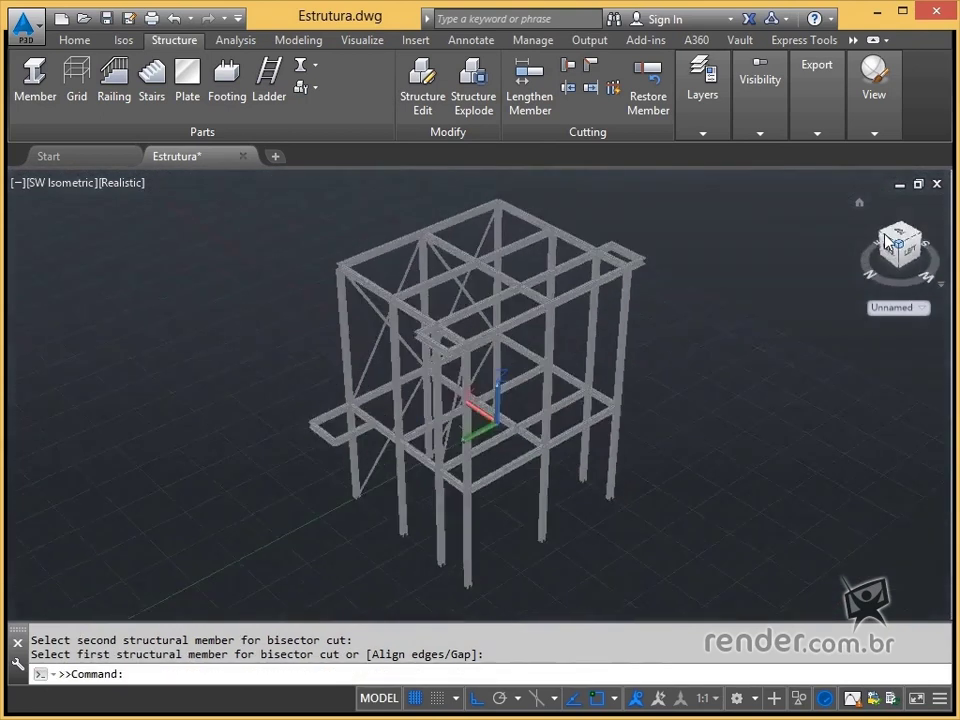
pyautogui.scroll(4, 256, 430)
pyautogui.moveTo(217, 464); pyautogui.dragTo(354, 396, button='middle')
pyautogui.scroll(4, 432, 394)
pyautogui.moveTo(242, 441); pyautogui.dragTo(366, 420, button='middle')
pyautogui.click(340, 420)
pyautogui.click(308, 412)
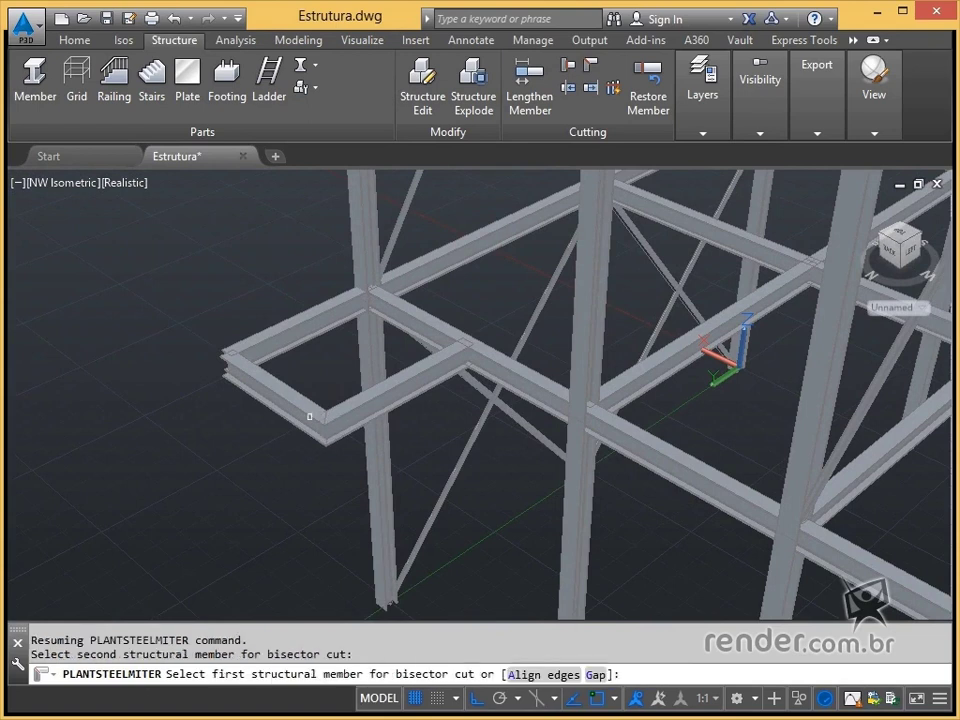
pyautogui.click(232, 361)
pyautogui.click(241, 344)
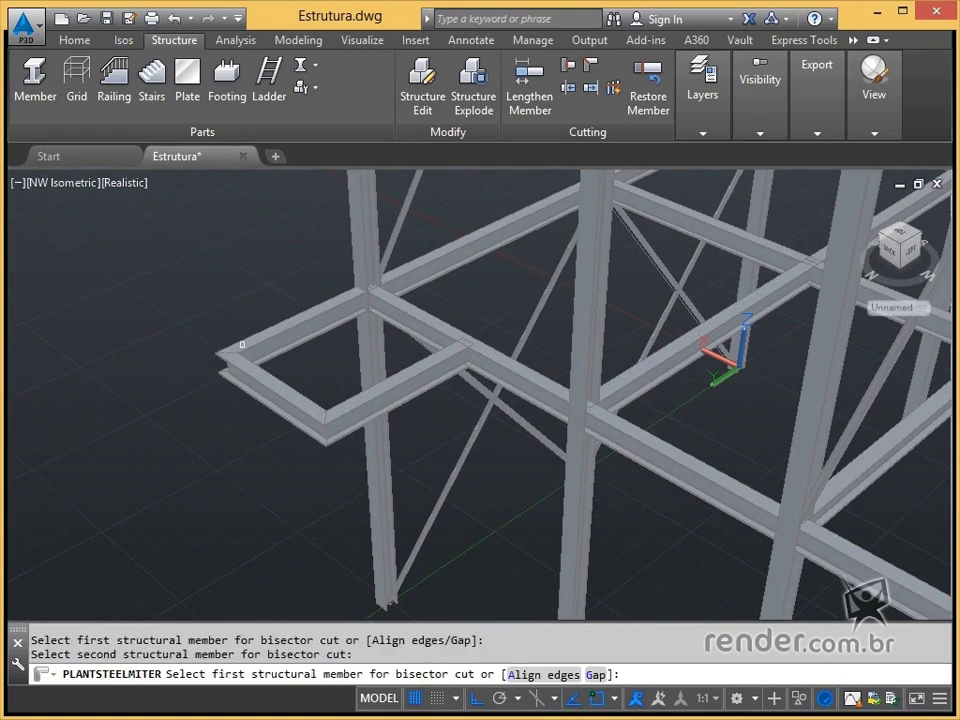
# - Join the two edge beams at the roof's southeast corner, farthest away in the NW Isometric view, with a Miter Cut
pyautogui.scroll(-4, 478, 404)
pyautogui.moveTo(440, 333); pyautogui.dragTo(452, 395, button='middle')
pyautogui.moveTo(548, 297); pyautogui.dragTo(542, 376, button='middle')
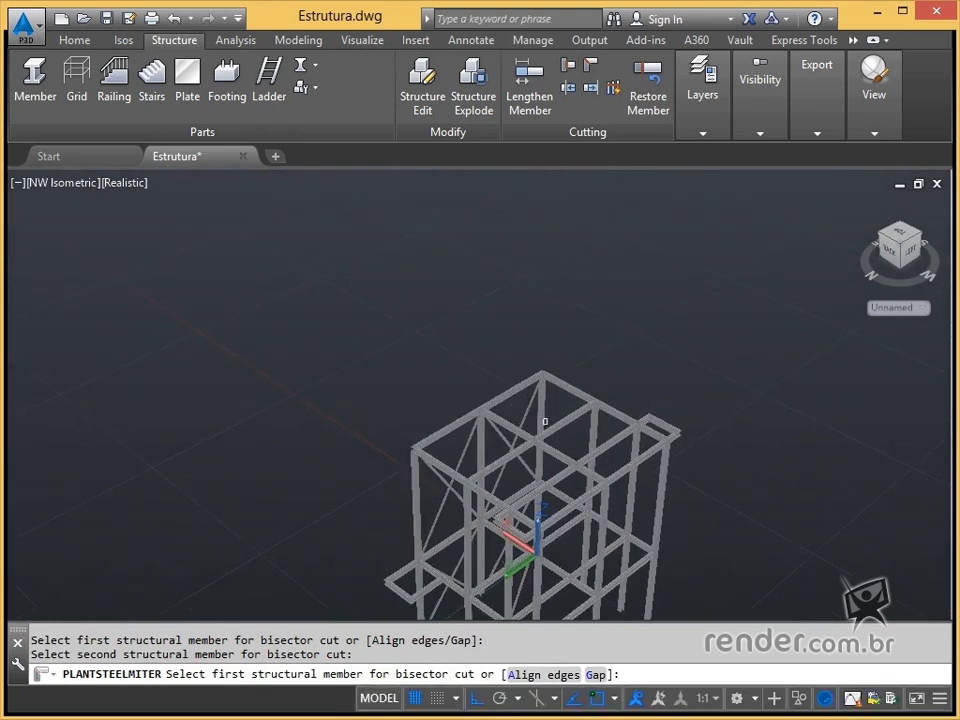
pyautogui.scroll(8, 542, 376)
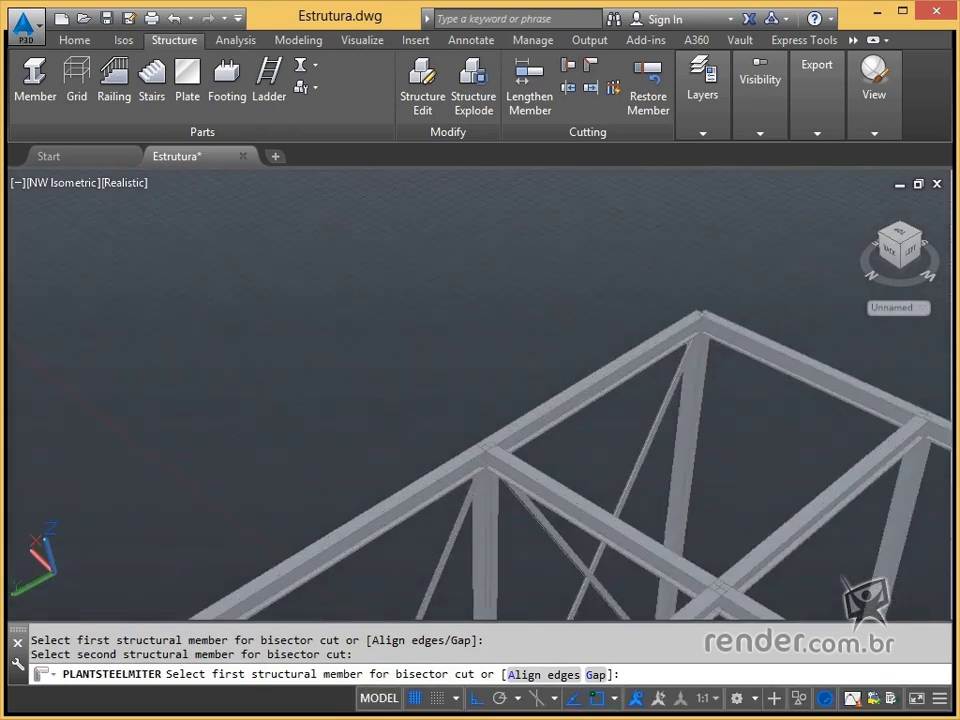
pyautogui.scroll(-2, 546, 400)
pyautogui.click(573, 393)
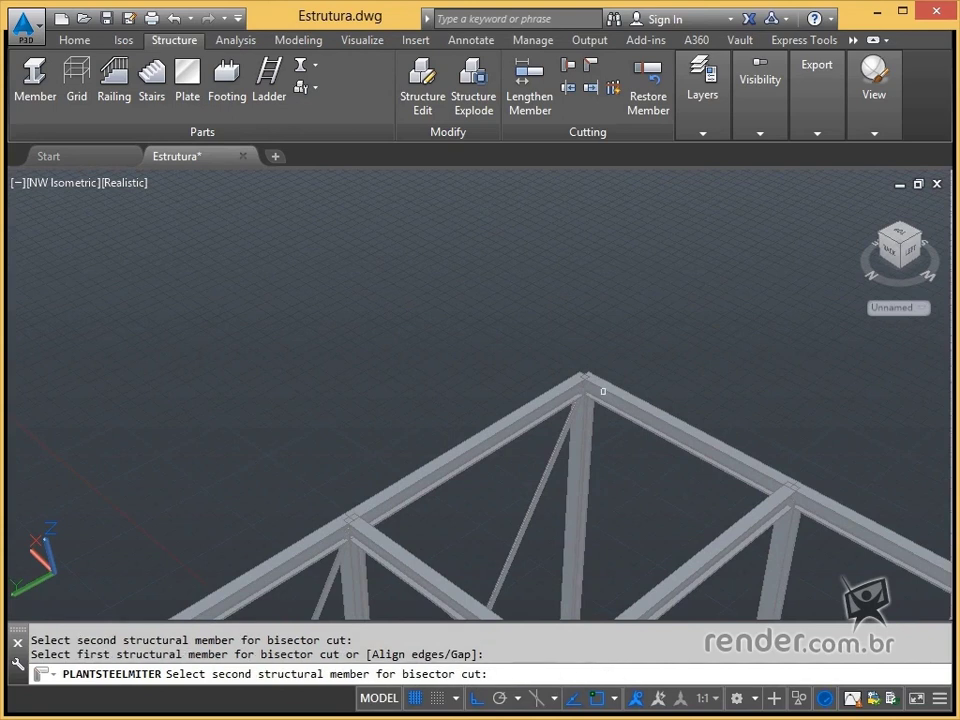
pyautogui.click(604, 390)
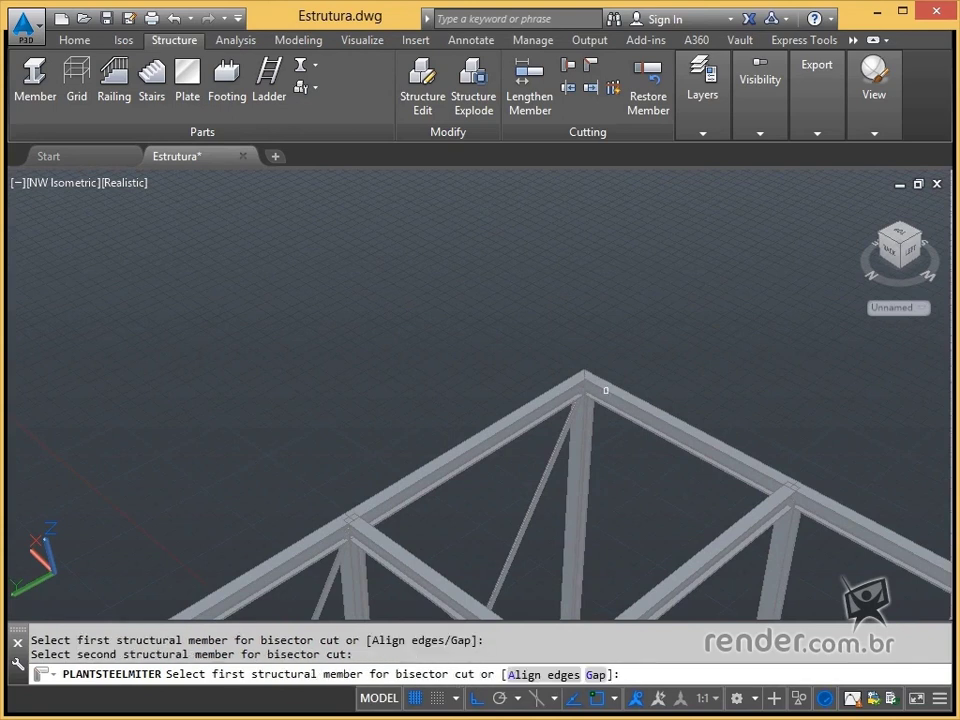
pyautogui.press('Escape')
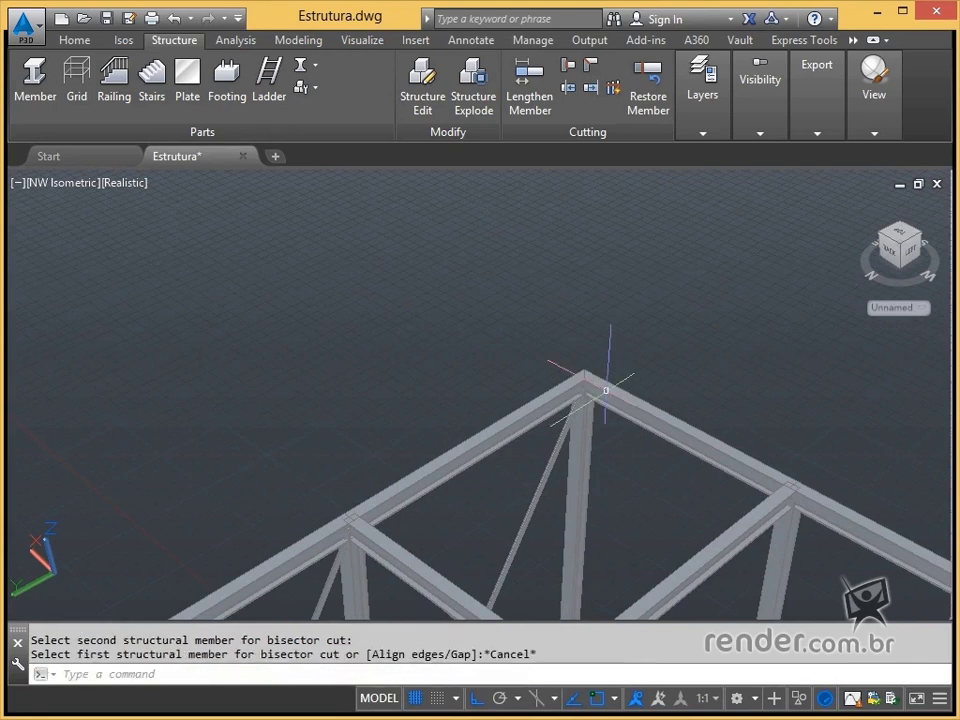
pyautogui.hotkey('ctrl', 'z')
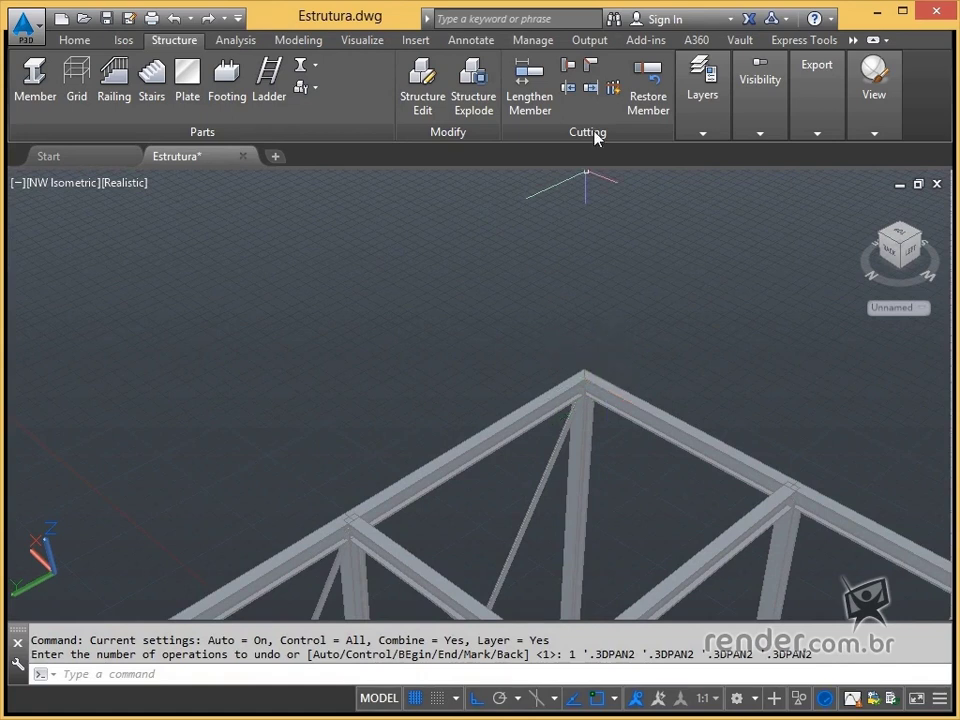
# - Make a Miter Cut with the Align edges option between the lower-level edge beam and the corner column below the roof overhang
pyautogui.click(591, 88)
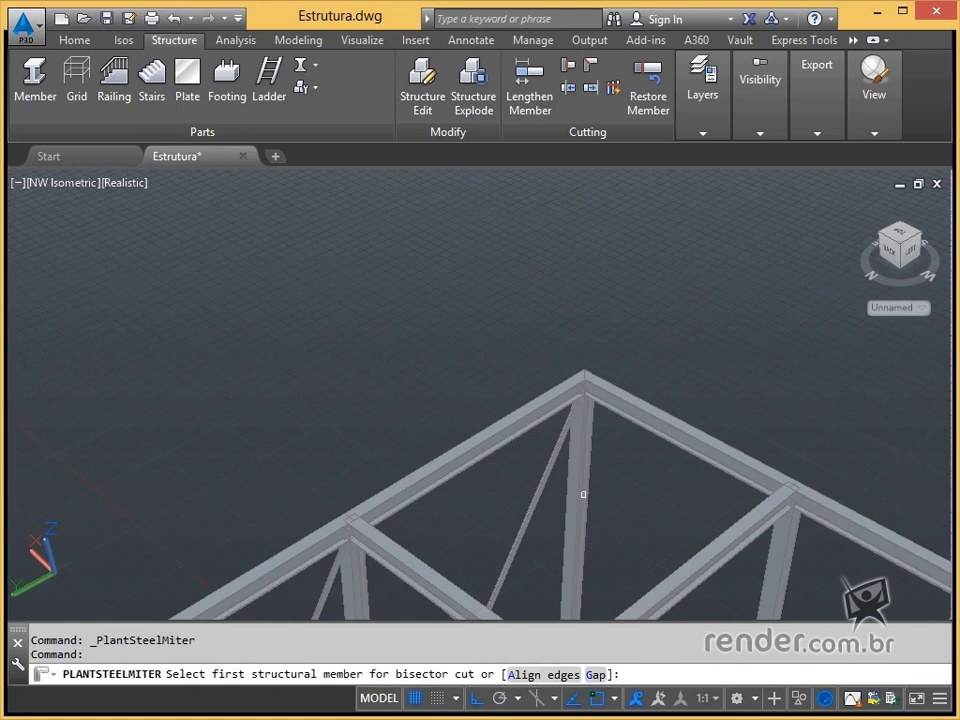
pyautogui.write('a')
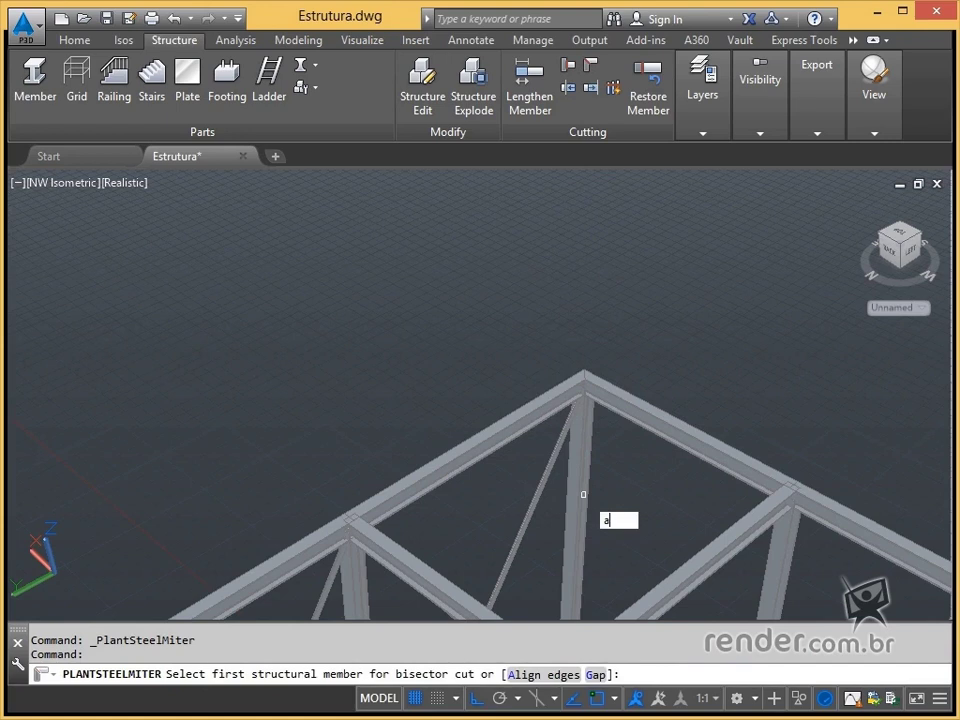
pyautogui.press('Return')
pyautogui.moveTo(583, 494); pyautogui.dragTo(620, 135, button='middle')
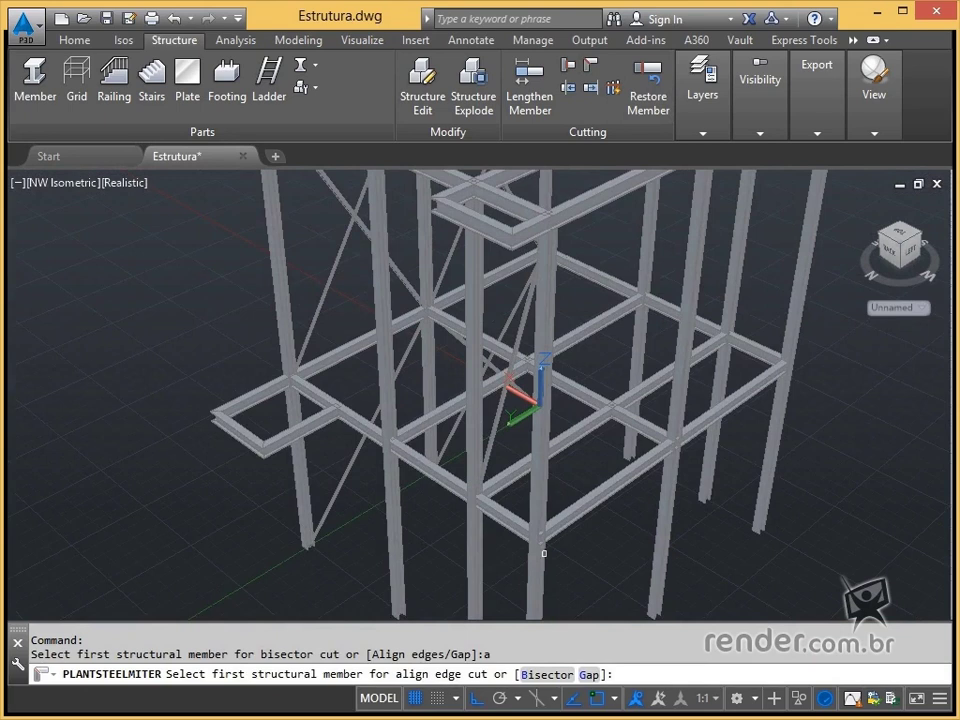
pyautogui.moveTo(544, 553); pyautogui.dragTo(559, 444, button='middle')
pyautogui.scroll(4, 556, 404)
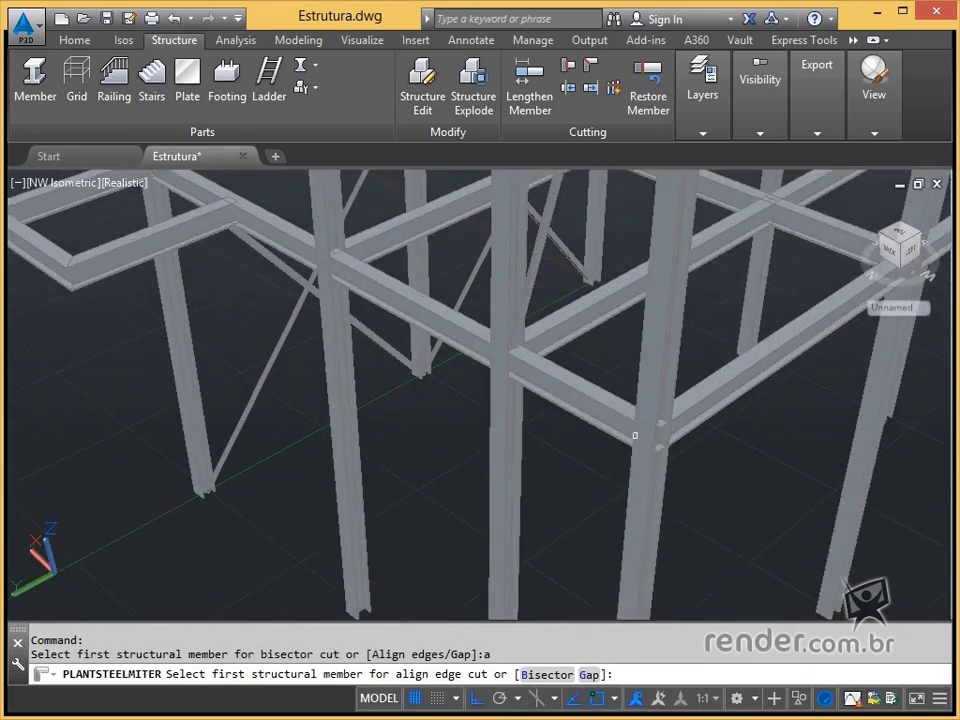
pyautogui.scroll(2, 635, 435)
pyautogui.click(682, 437)
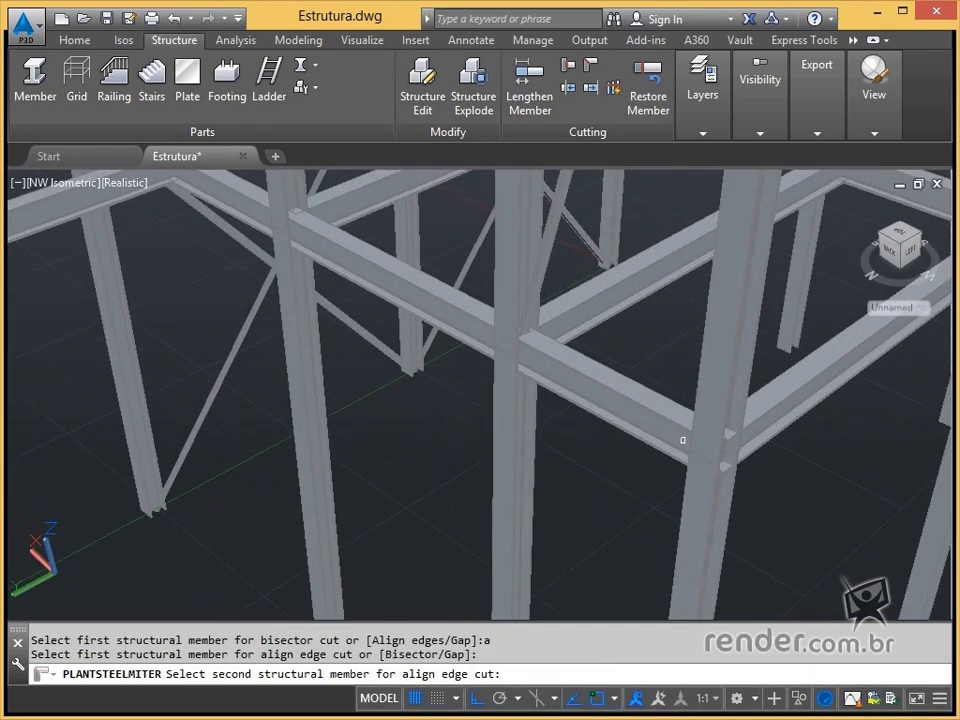
pyautogui.click(706, 510)
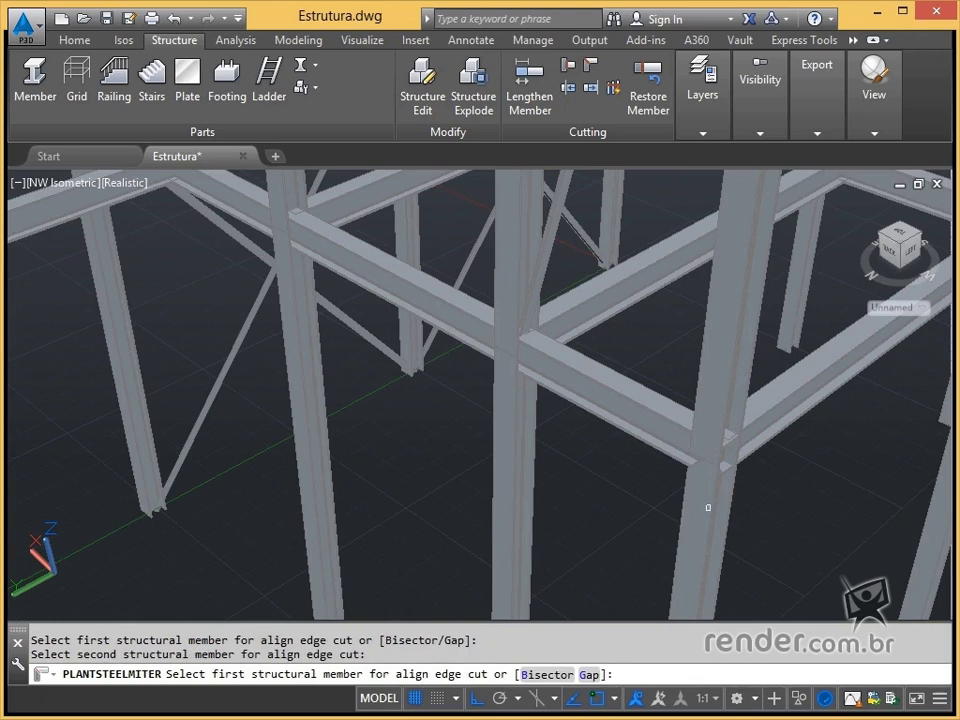
pyautogui.scroll(2, 717, 448)
pyautogui.moveTo(814, 446); pyautogui.dragTo(469, 349, button='middle')
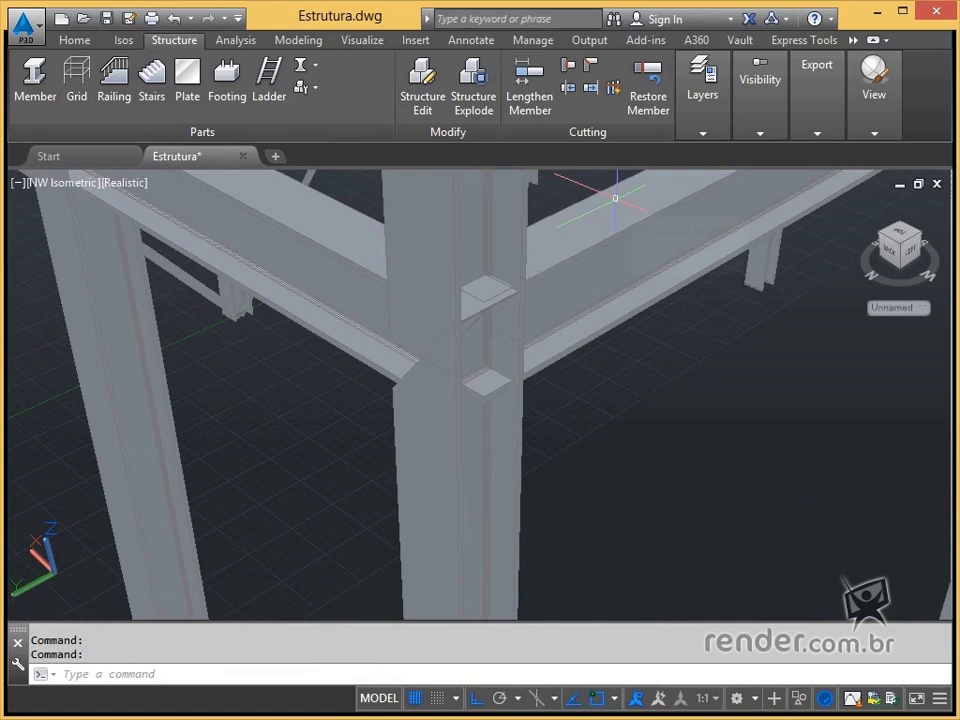
# - Examine the intersection plane options of Extend to Plane, including XY UCS, Names UCS, 3 Points and 2Points, without applying any
pyautogui.click(590, 90)
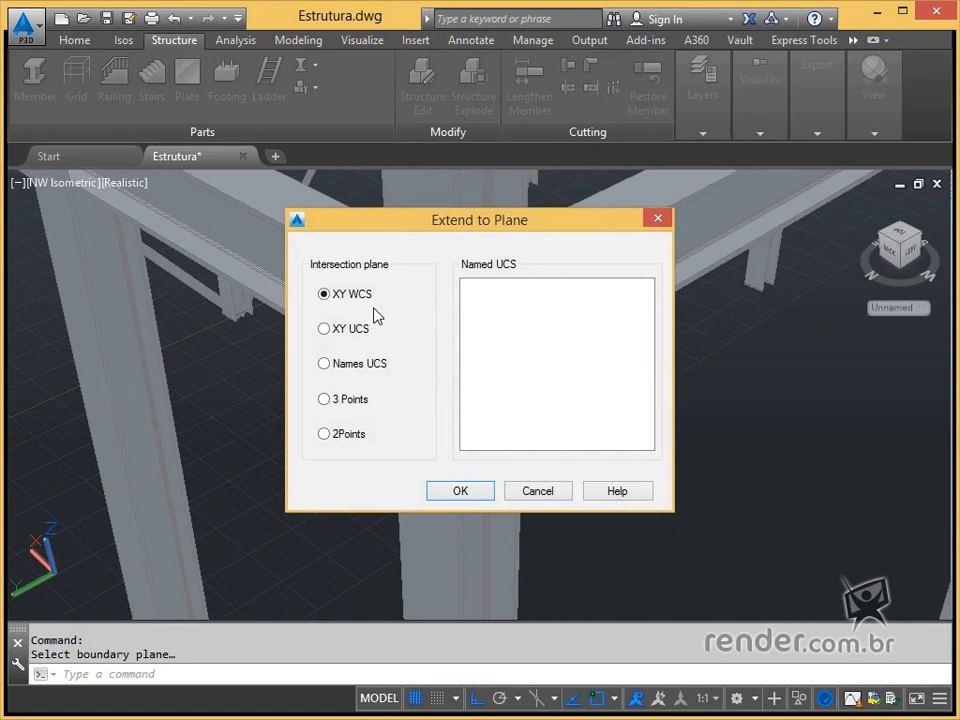
pyautogui.click(324, 330)
pyautogui.click(324, 365)
pyautogui.click(324, 434)
pyautogui.click(325, 400)
pyautogui.click(323, 434)
pyautogui.click(330, 403)
pyautogui.click(538, 491)
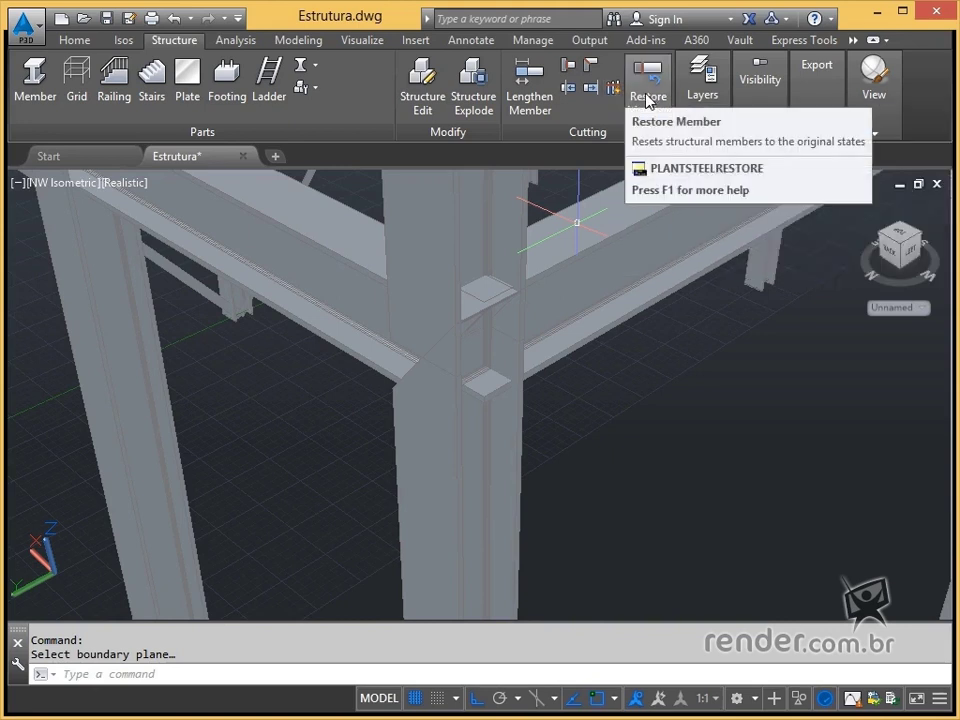
# - Remove the corner column's cuts with Restore Member and cut its upper end back to the roof edge beam
pyautogui.click(648, 102)
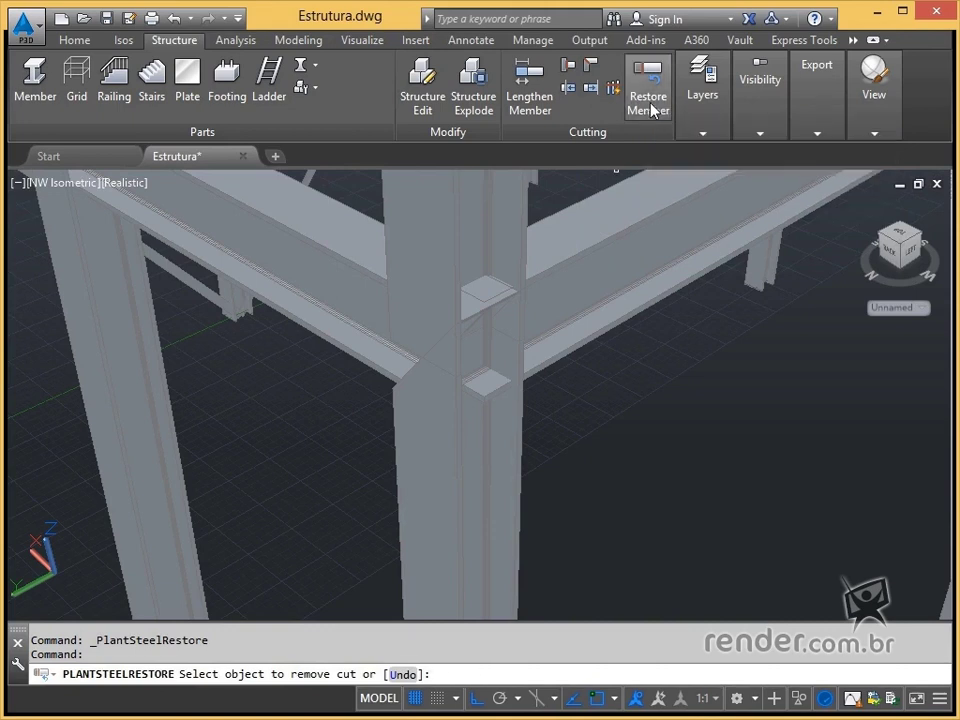
pyautogui.click(443, 404)
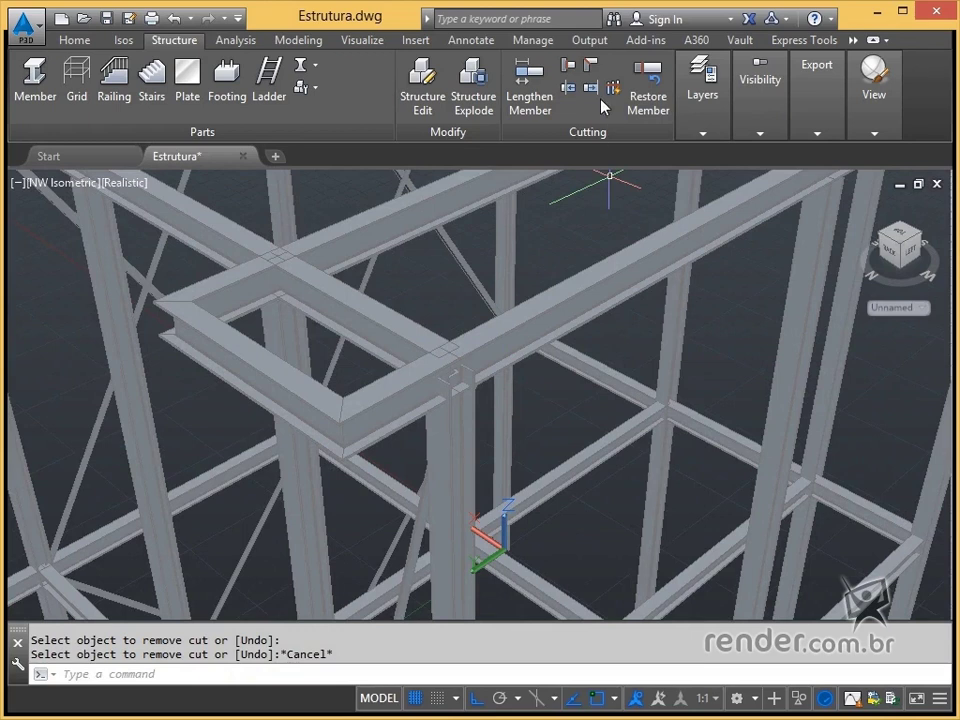
pyautogui.click(577, 72)
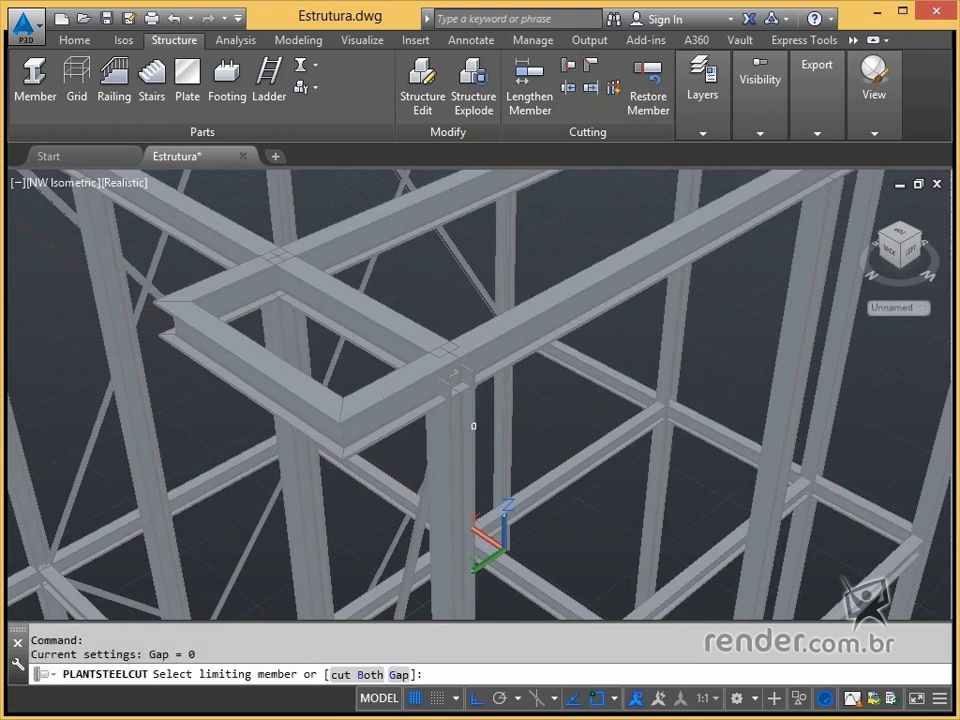
pyautogui.click(453, 368)
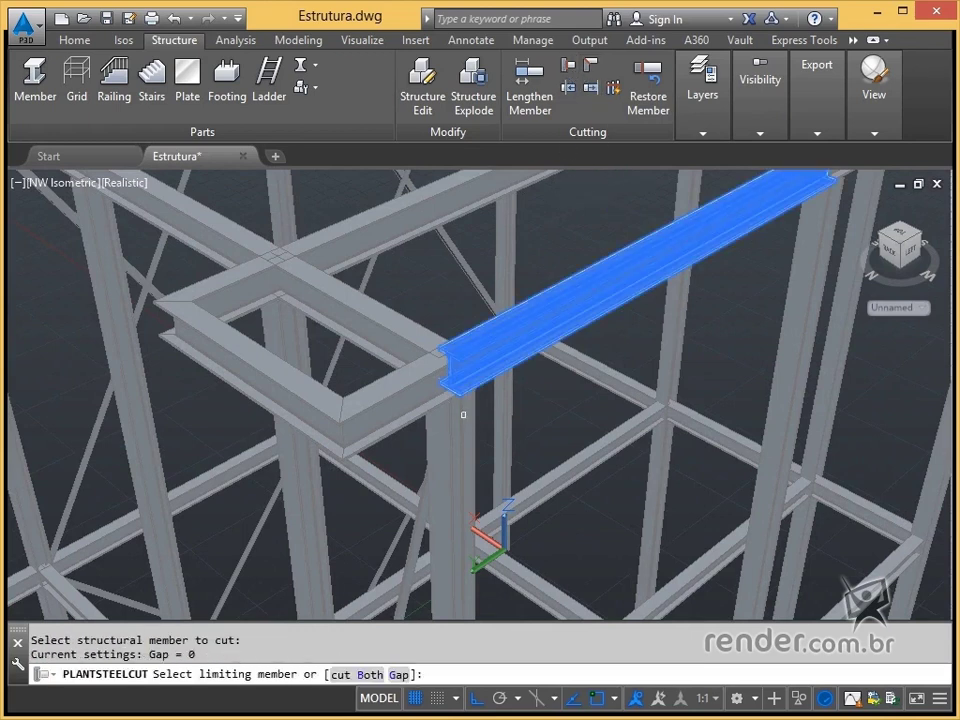
pyautogui.moveTo(600, 330); pyautogui.dragTo(317, 452, button='middle')
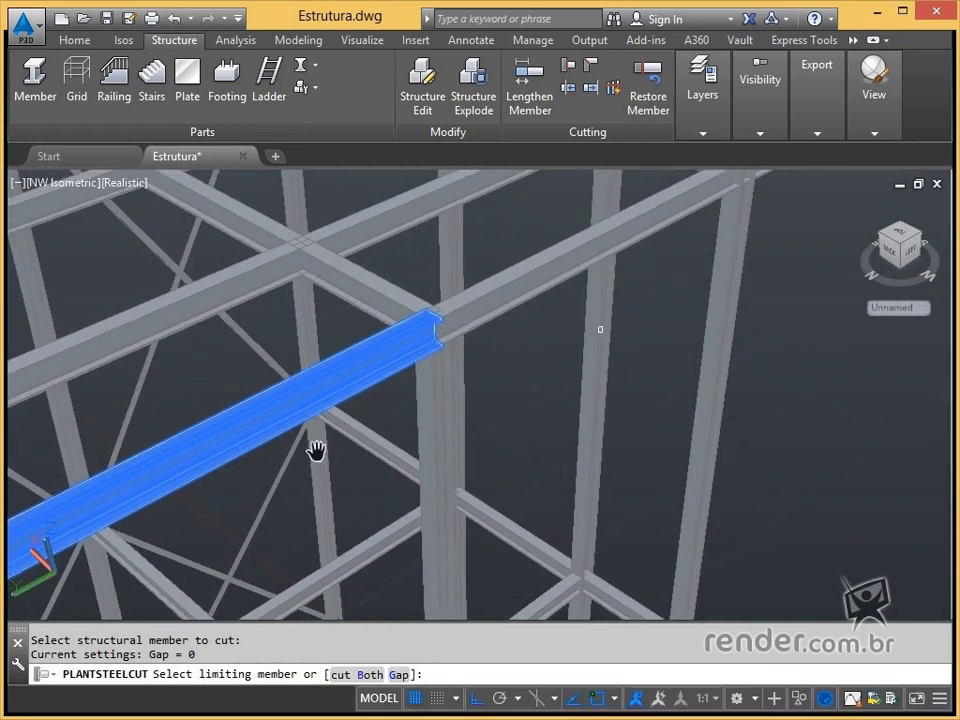
pyautogui.press('Escape')
# - Cut back the outer column at the roof's southwest overhang, using the outer edge beam as limiting member
pyautogui.moveTo(541, 306); pyautogui.dragTo(469, 379, button='middle')
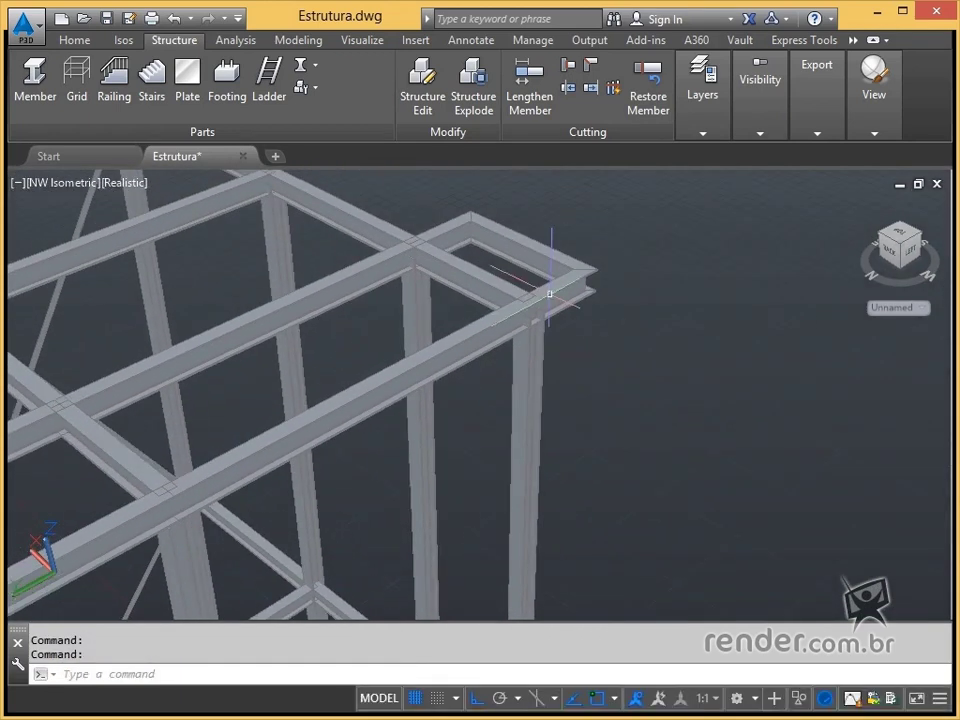
pyautogui.click(568, 65)
pyautogui.click(556, 297)
pyautogui.click(531, 360)
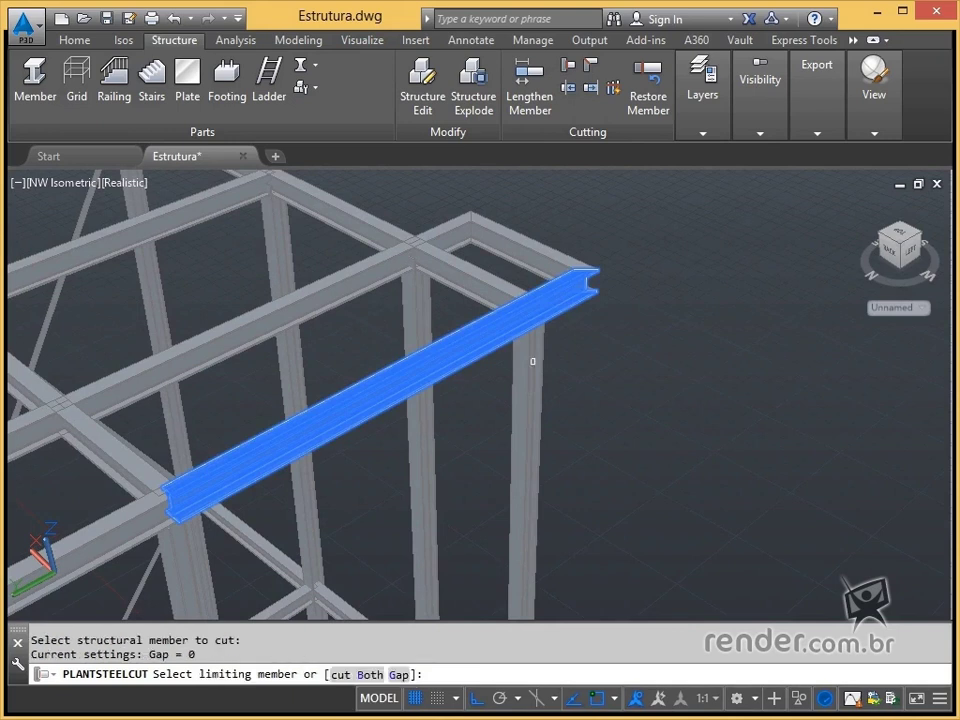
pyautogui.press('Escape')
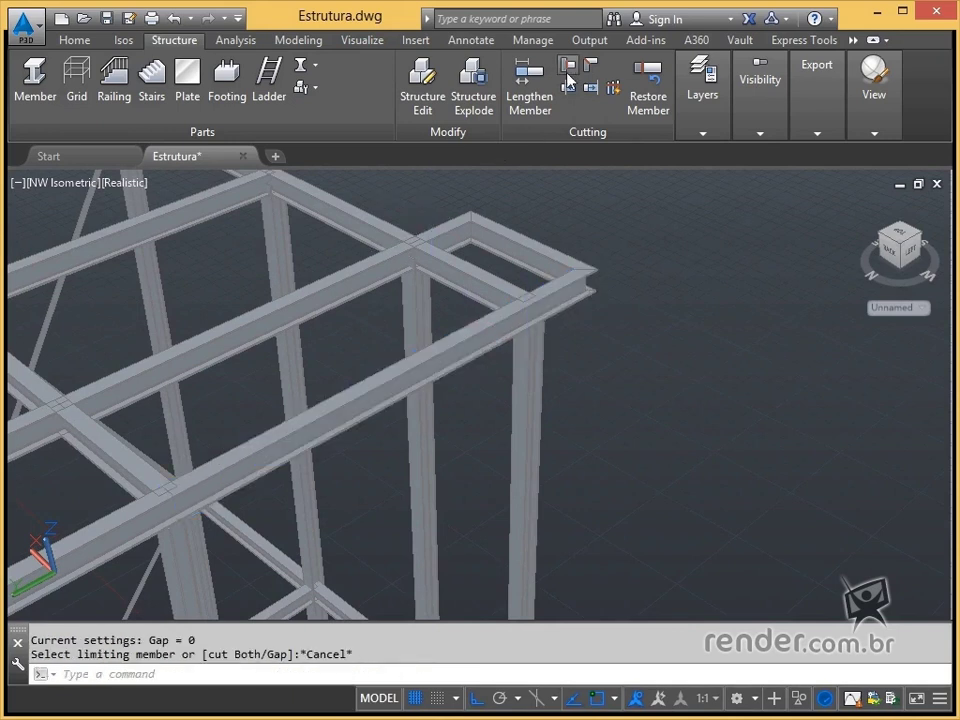
# - Cut back the inner column at the southwest overhang, using the extended roof beam above it as limiting member
pyautogui.click(565, 71)
pyautogui.click(388, 268)
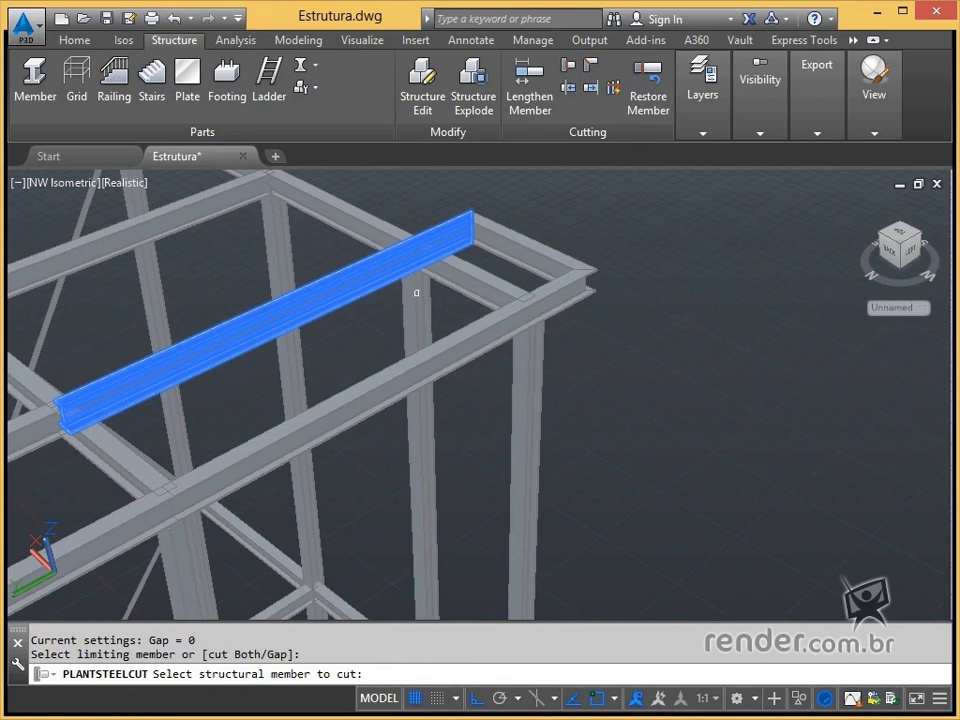
pyautogui.click(417, 293)
pyautogui.press('Escape')
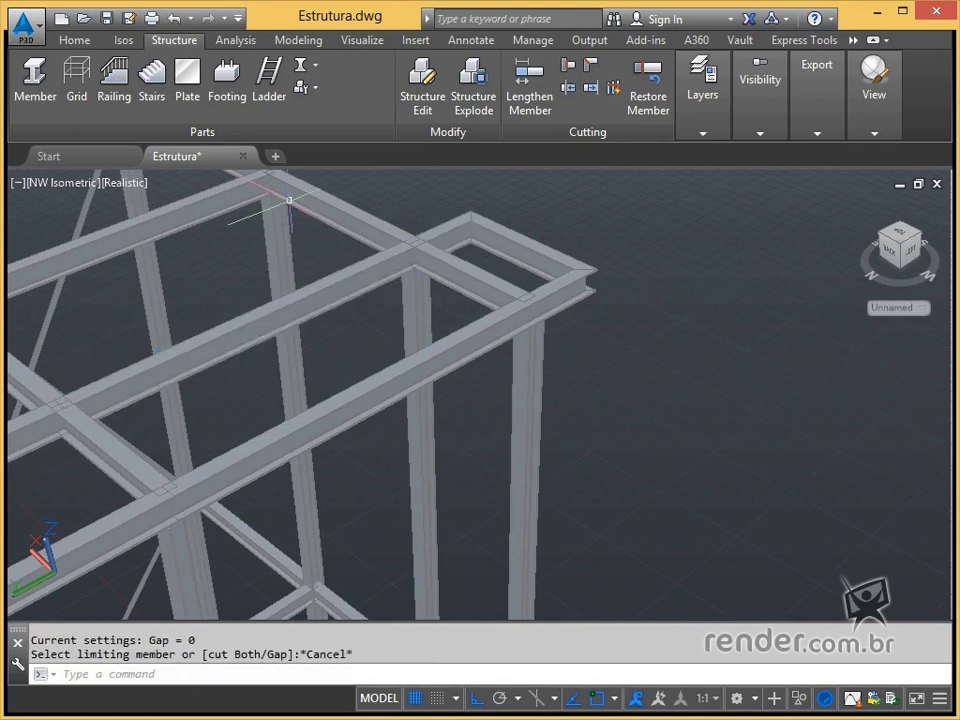
# - Cut back the next column along the same roof side, using the roof beam that ends above it as limiting member
pyautogui.press('Return')
pyautogui.click(274, 208)
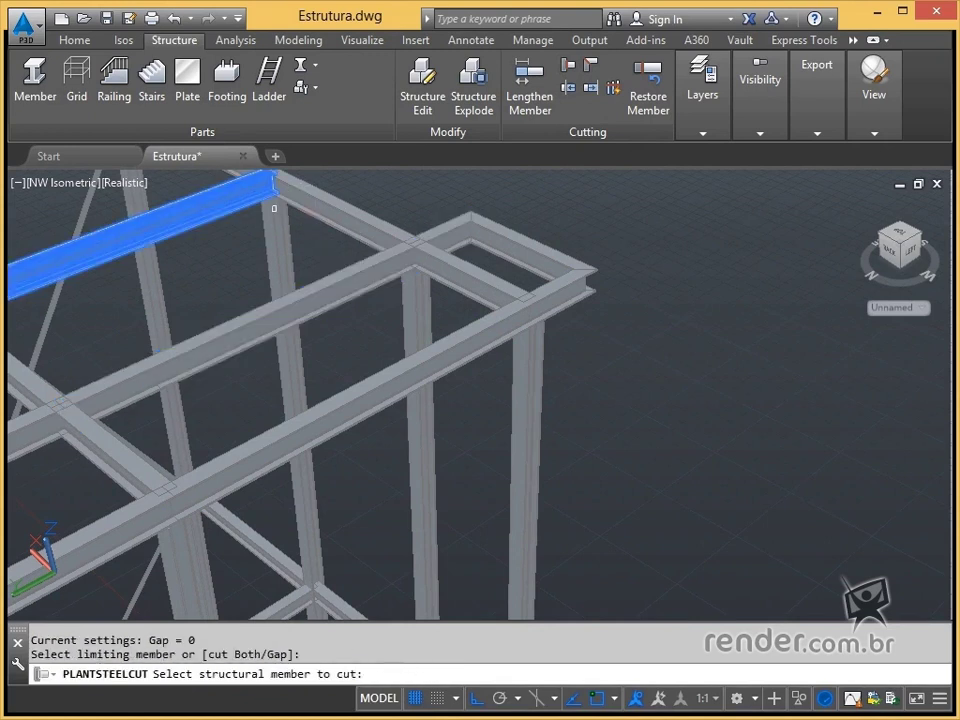
pyautogui.click(282, 220)
pyautogui.press('Escape')
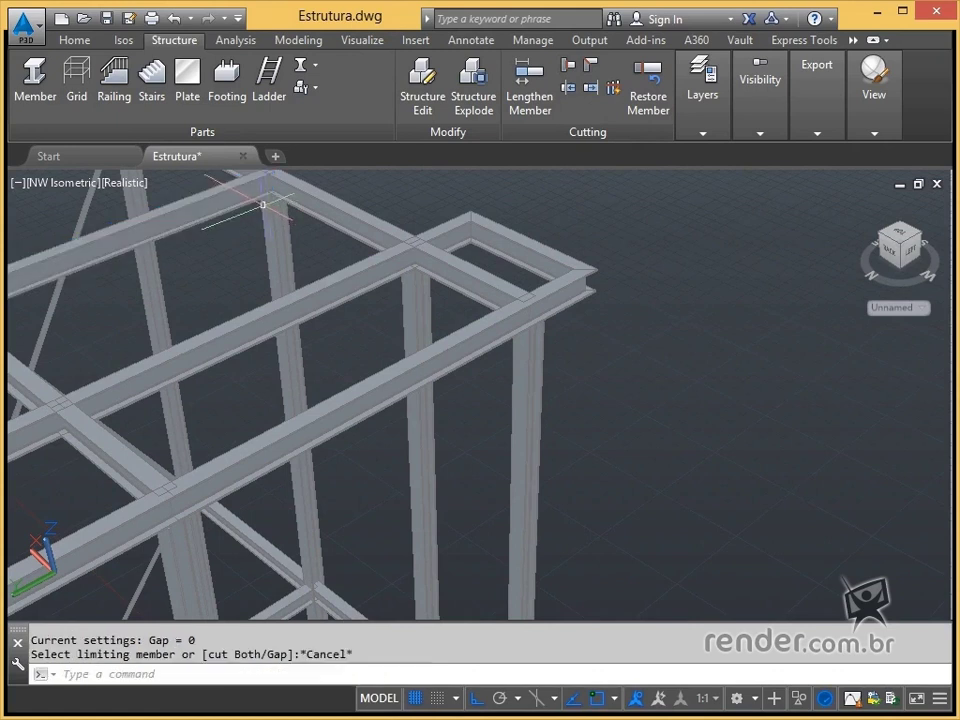
pyautogui.moveTo(266, 206); pyautogui.dragTo(326, 304, button='middle')
pyautogui.moveTo(200, 291); pyautogui.dragTo(491, 261, button='middle')
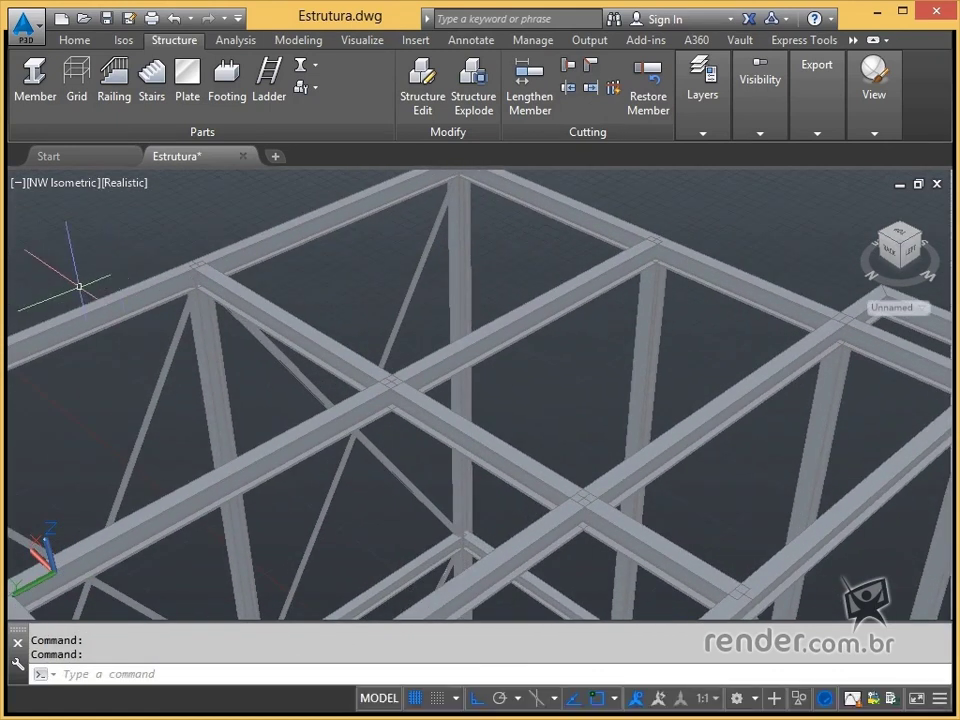
# - Cut back the next column along the roof's outer edge, using the edge beam that meets its head as limiting member
pyautogui.press('Return')
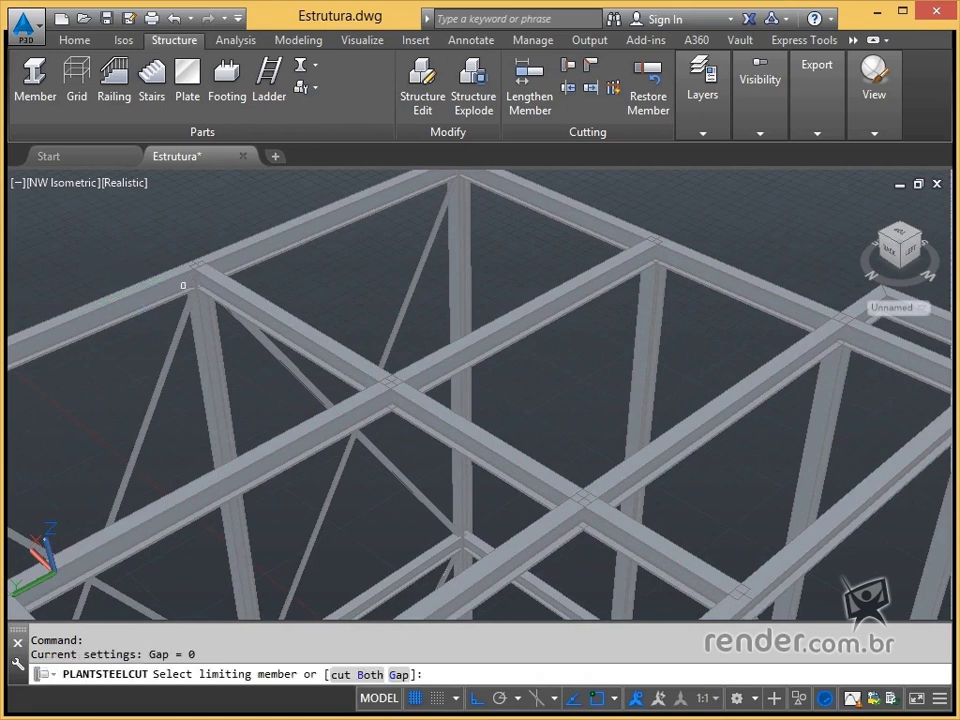
pyautogui.click(184, 286)
pyautogui.click(207, 317)
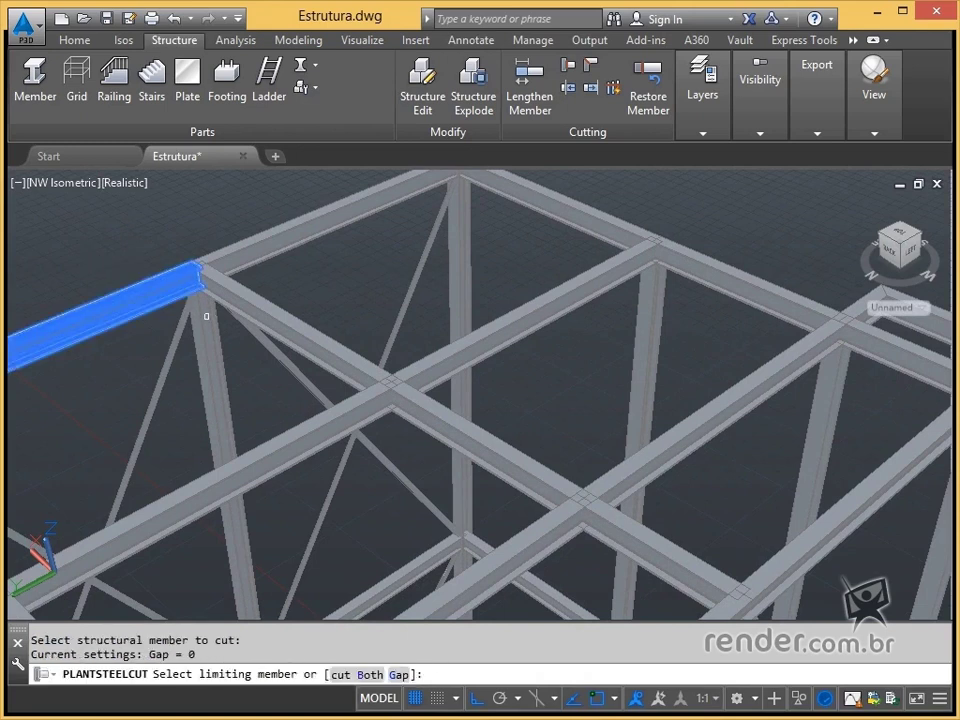
pyautogui.press('Escape')
# - Cut back the short overhang beam on the lower floor, using the floor beam it runs into as limiting member
pyautogui.keyDown('shift'); pyautogui.moveTo(180, 318); pyautogui.dragTo(545, 270, button='middle'); pyautogui.keyUp('shift')
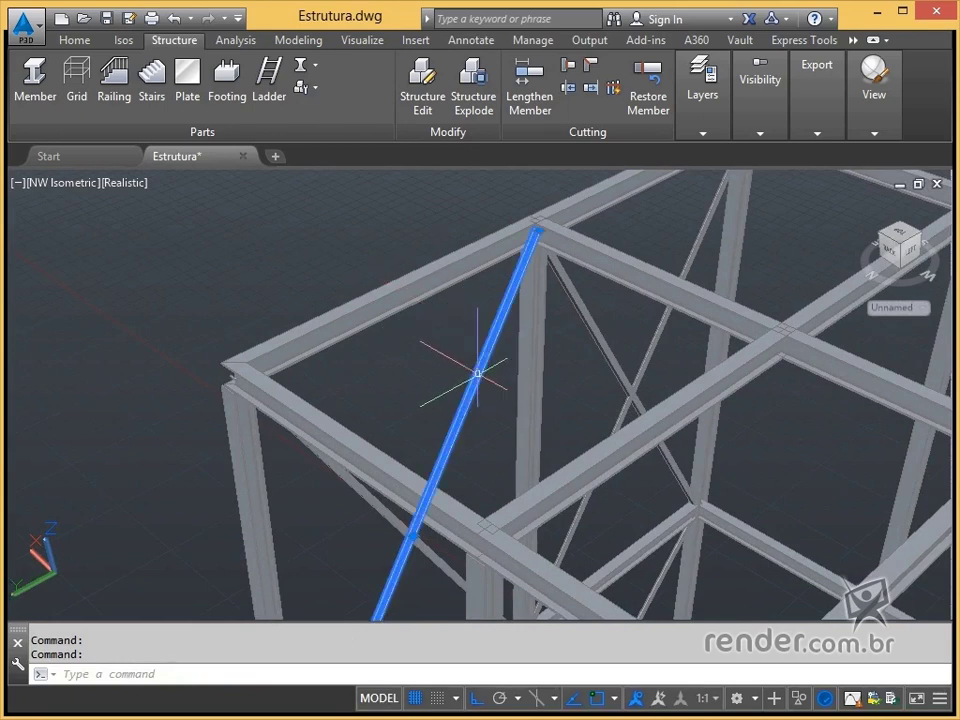
pyautogui.click(879, 234)
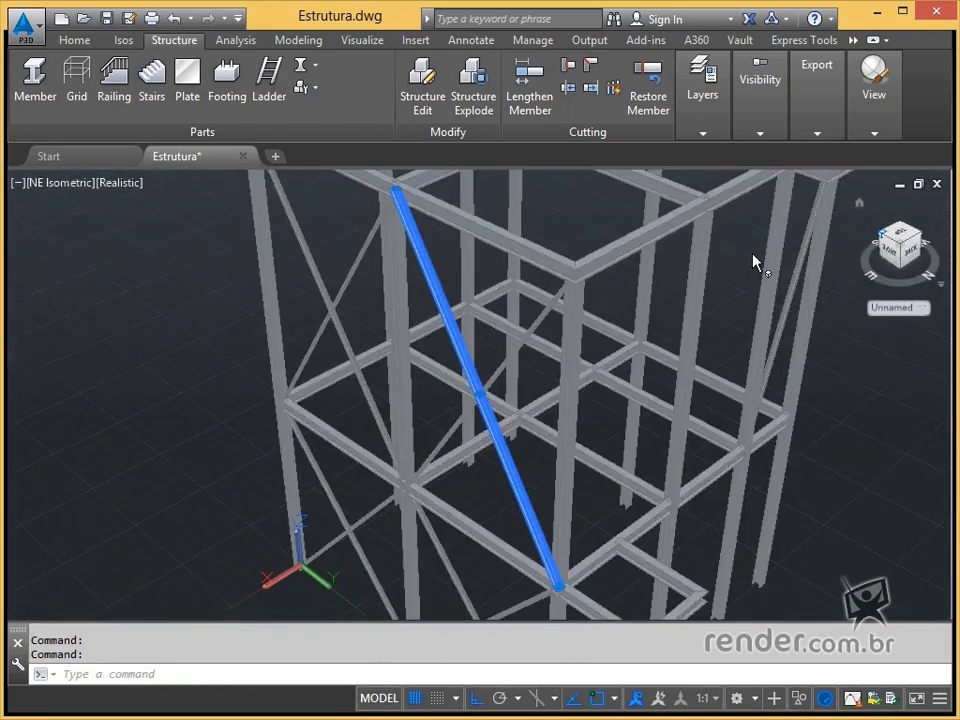
pyautogui.press('Escape')
pyautogui.moveTo(388, 340); pyautogui.dragTo(450, 225, button='middle')
pyautogui.scroll(3, 638, 408)
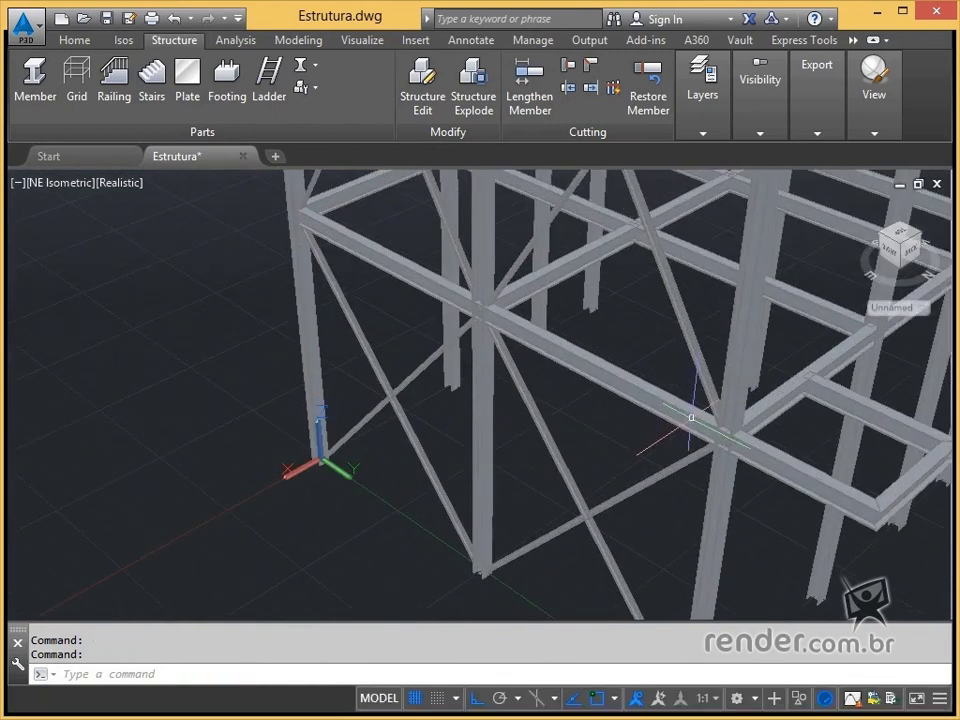
pyautogui.moveTo(695, 418); pyautogui.dragTo(553, 392, button='middle')
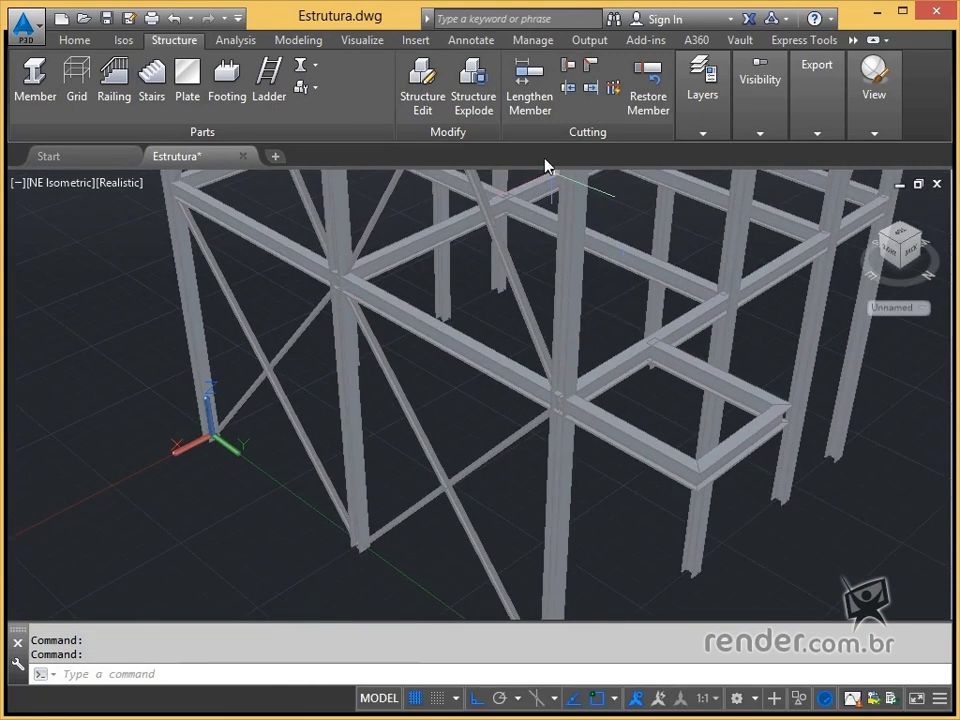
pyautogui.click(568, 64)
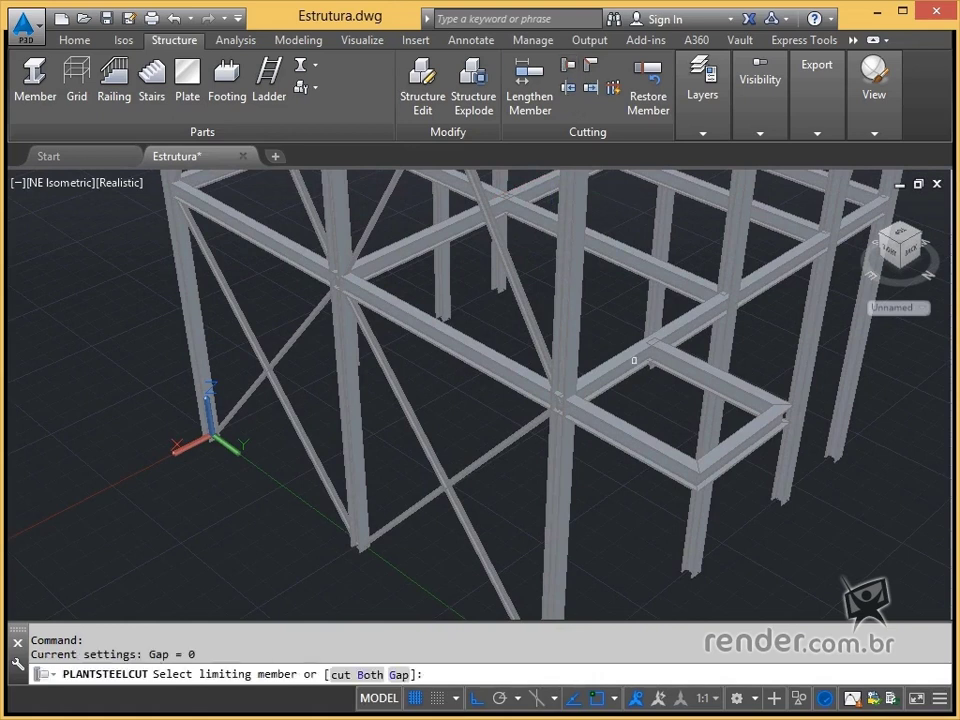
pyautogui.click(632, 358)
pyautogui.click(672, 361)
pyautogui.press('Escape')
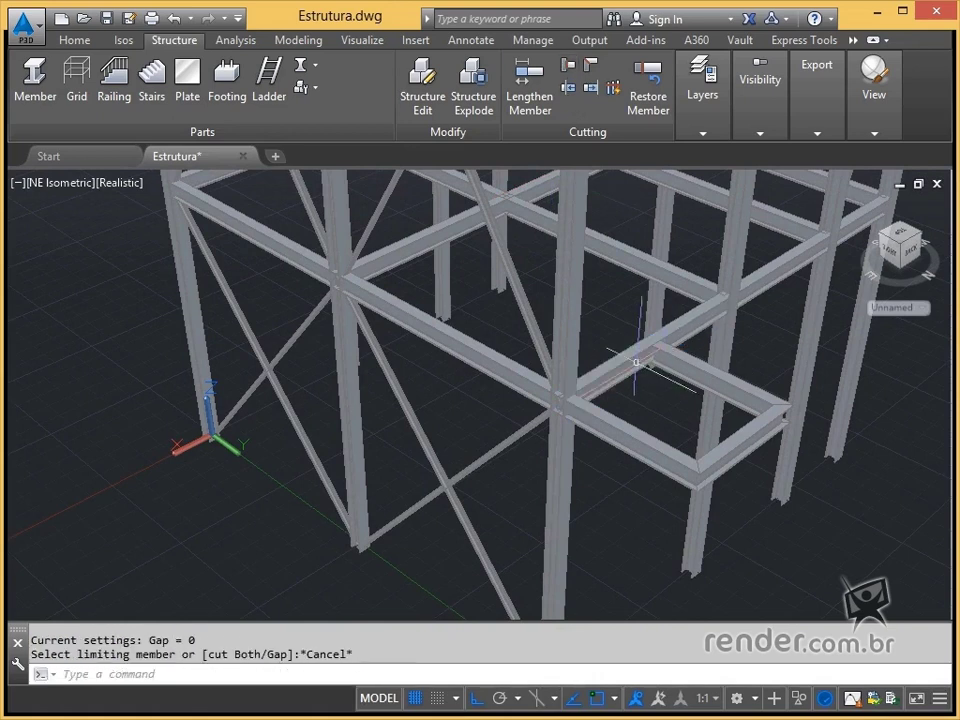
# - Cut back the lower-bay diagonal brace at the floor joint beside the overhang, using the lower column segment as limiting member
pyautogui.moveTo(580, 390); pyautogui.dragTo(654, 328, button='middle')
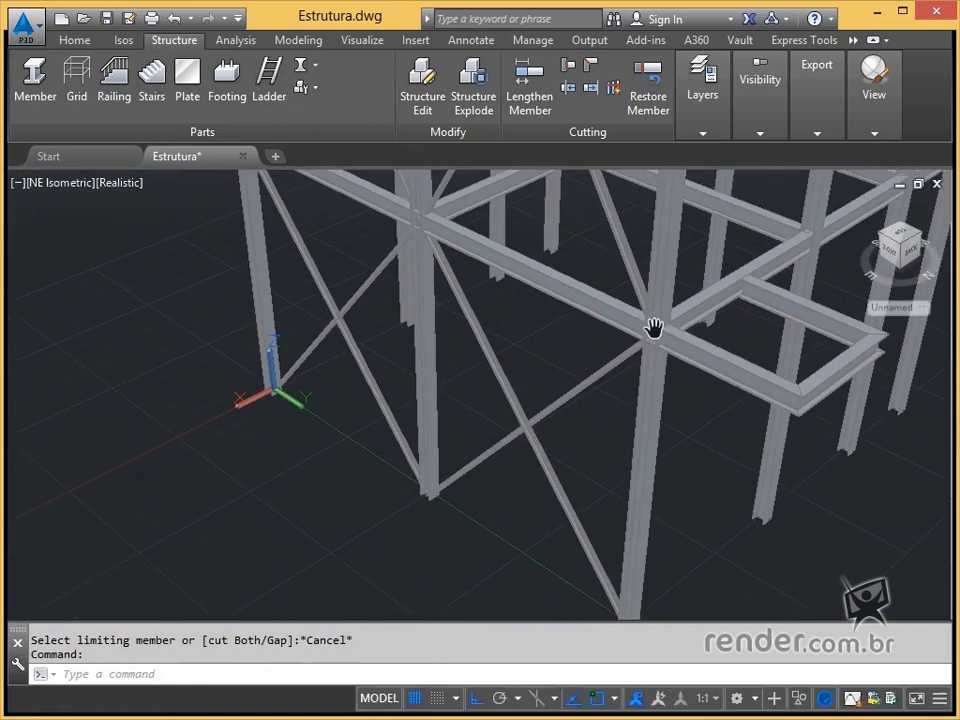
pyautogui.moveTo(508, 310); pyautogui.dragTo(561, 345, button='middle')
pyautogui.press('Escape')
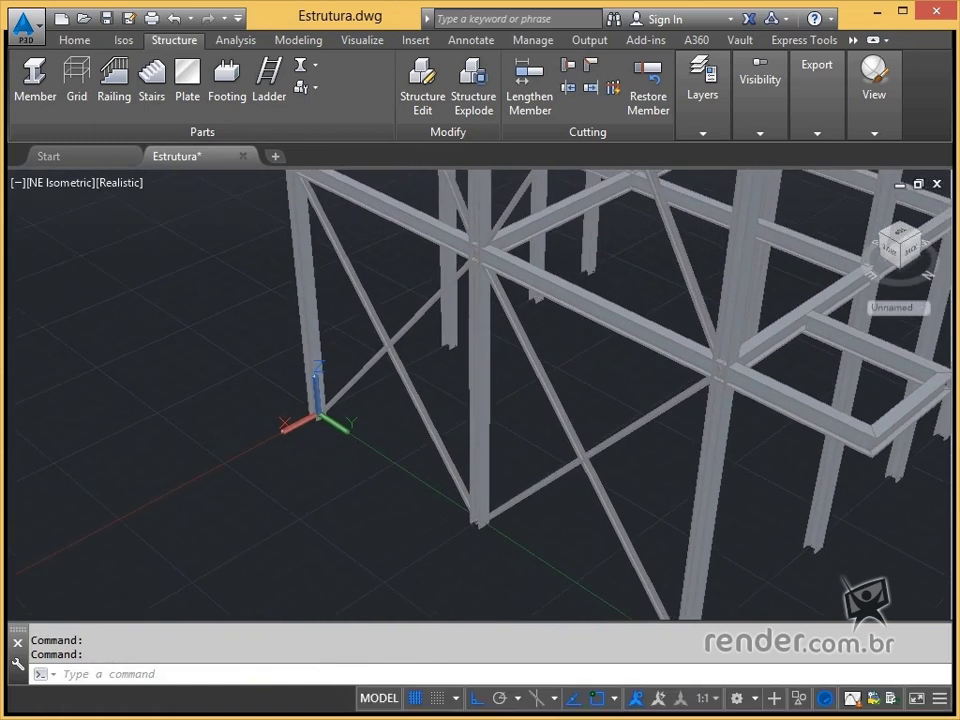
pyautogui.scroll(3, 700, 368)
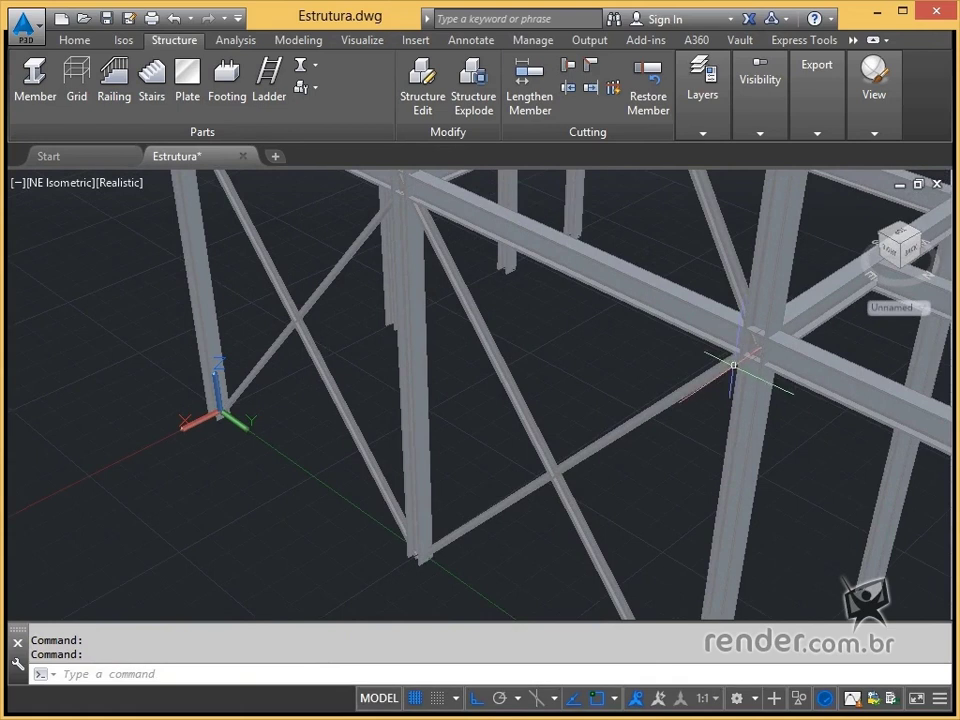
pyautogui.click(733, 364)
pyautogui.click(882, 270)
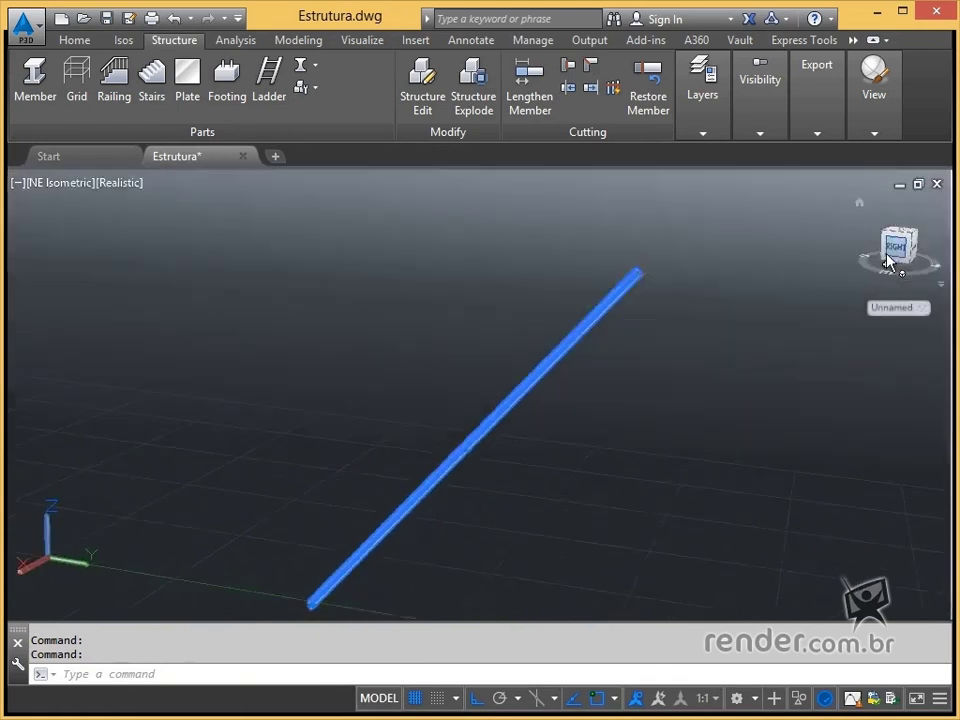
pyautogui.press('Escape')
pyautogui.scroll(1, 600, 219)
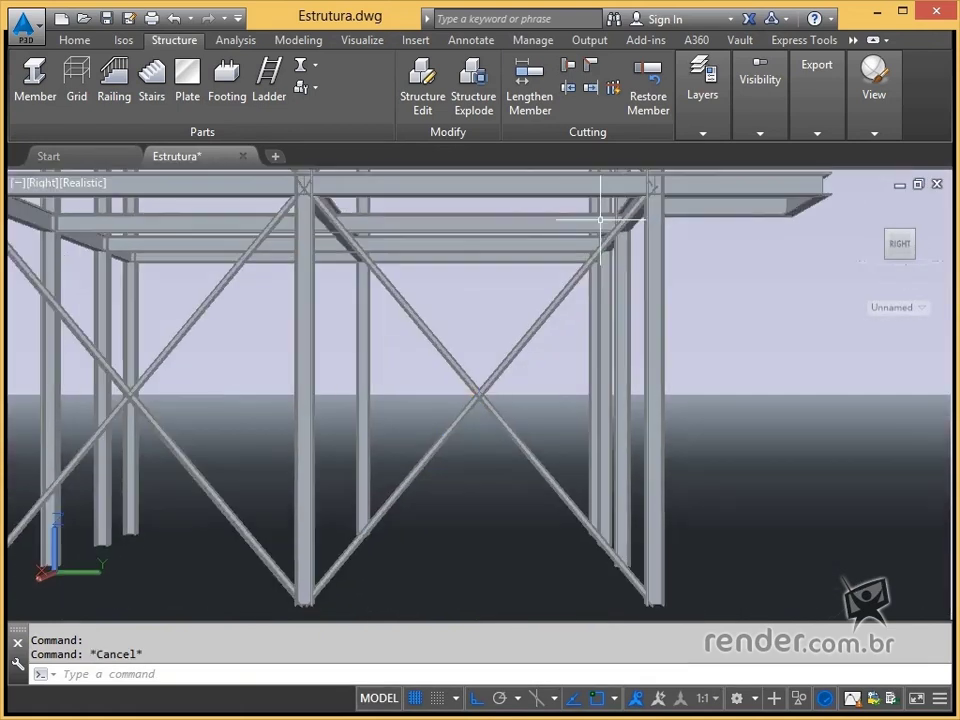
pyautogui.moveTo(600, 219); pyautogui.dragTo(519, 336, button='middle')
pyautogui.scroll(2, 566, 302)
pyautogui.moveTo(566, 302); pyautogui.dragTo(560, 322, button='middle')
pyautogui.click(568, 89)
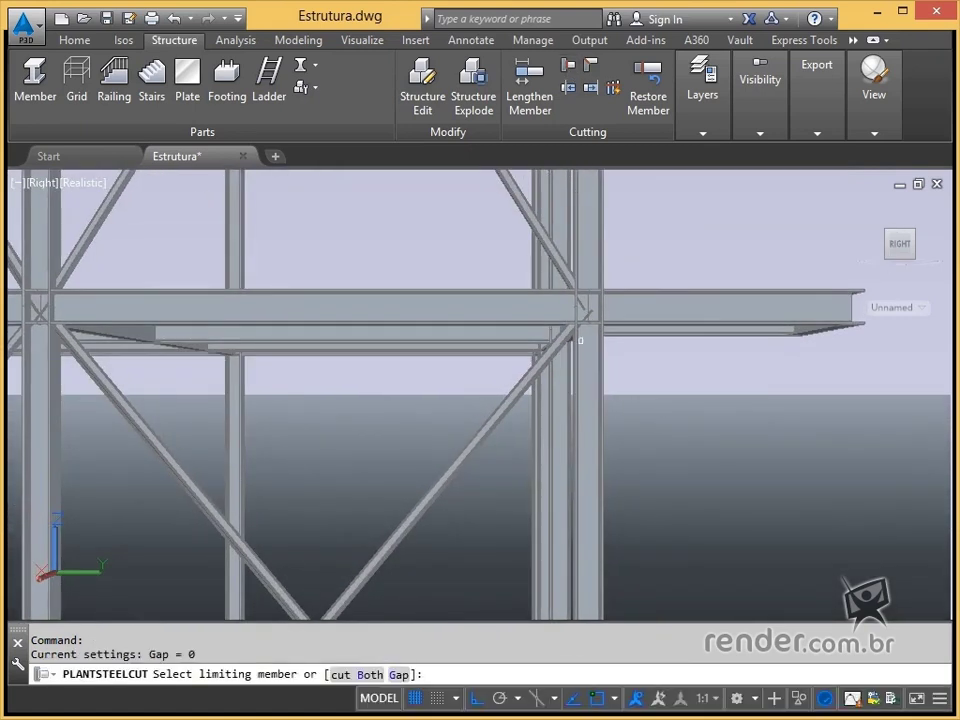
pyautogui.click(569, 342)
pyautogui.click(571, 301)
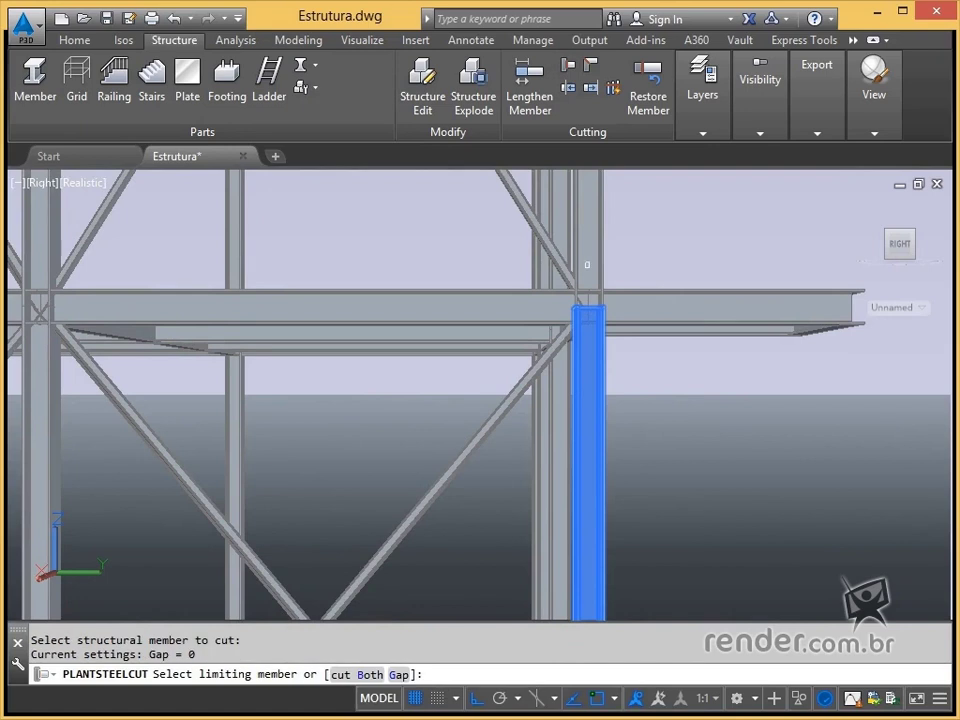
# - Cut back the upper-bay diagonal brace at the same joint, using the upper column segment as limiting member
pyautogui.click(587, 264)
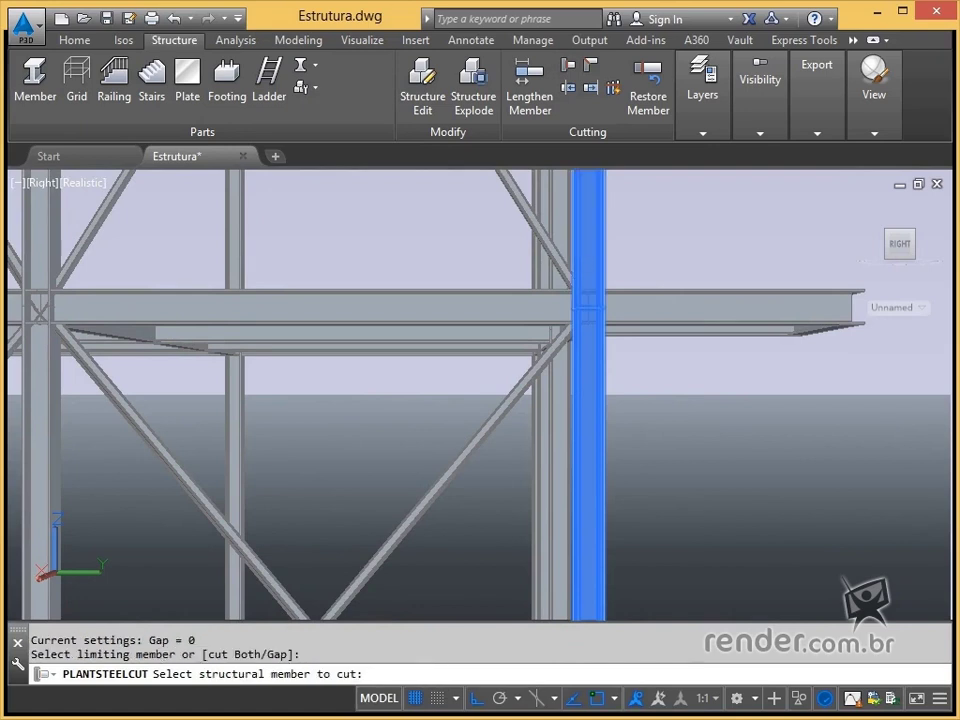
pyautogui.click(588, 342)
pyautogui.press('Escape')
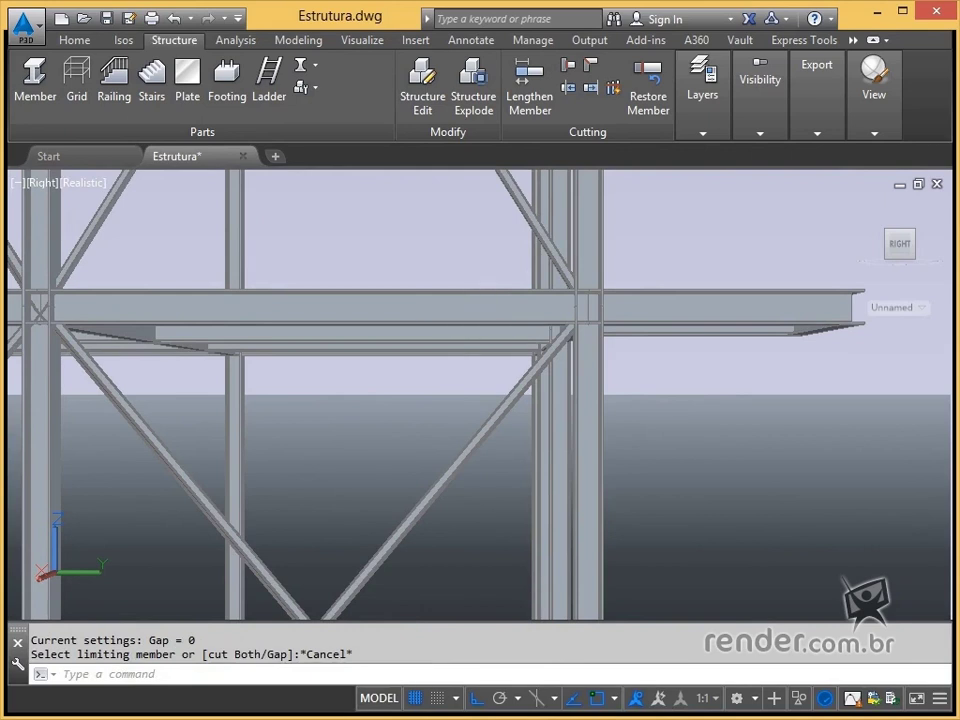
# - Cut back the diagonal brace's lower end at the base of the end column, using that column as limiting member
pyautogui.moveTo(510, 328); pyautogui.dragTo(549, 101, button='middle')
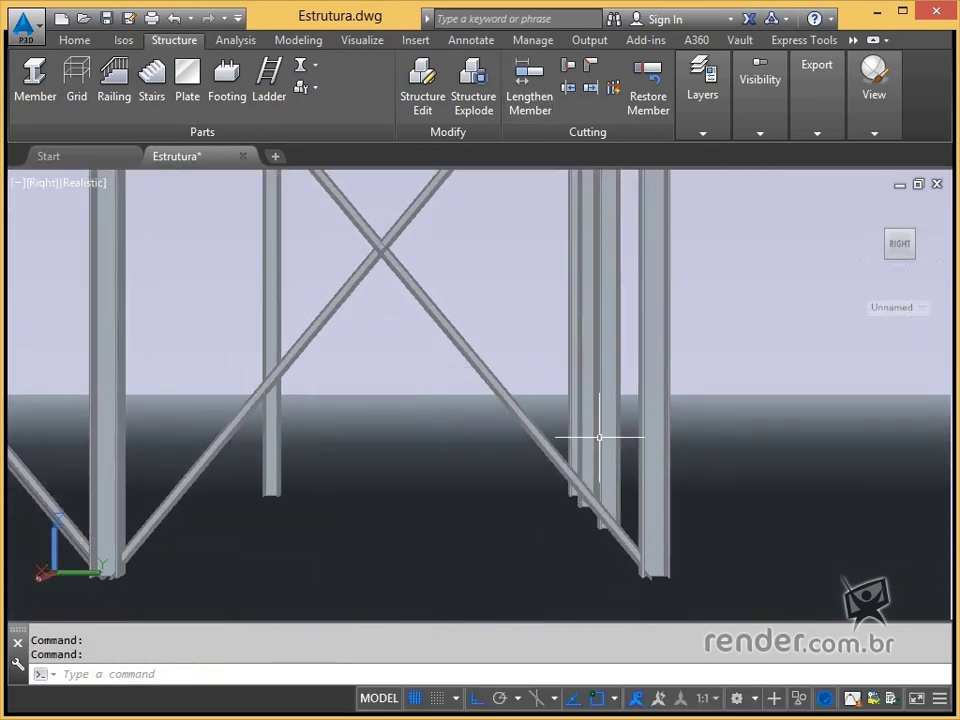
pyautogui.click(569, 67)
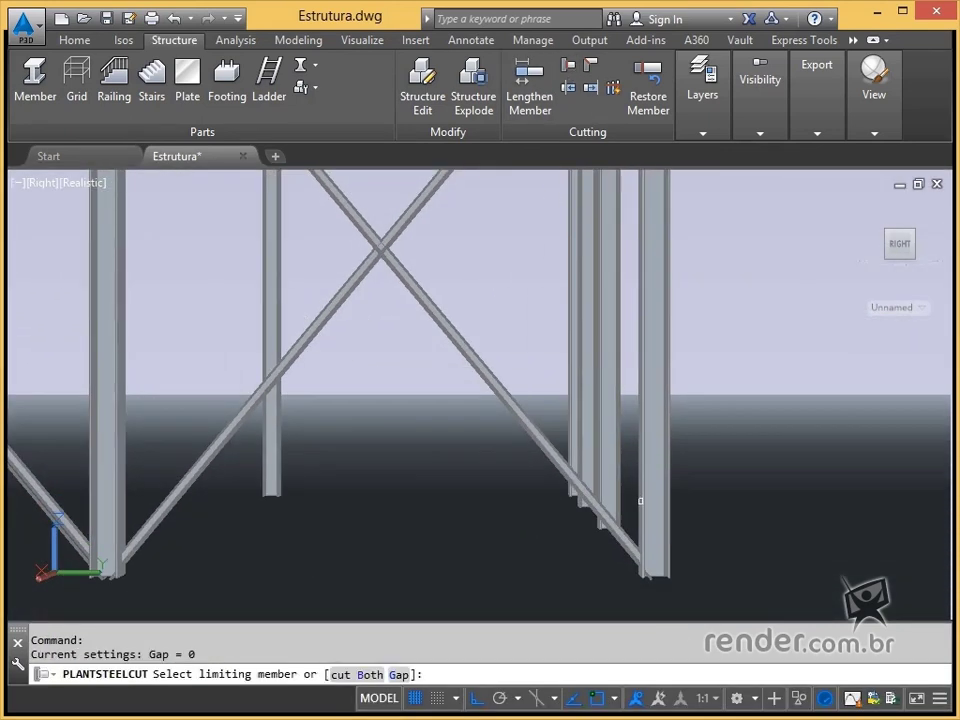
pyautogui.click(634, 549)
pyautogui.press('Escape')
pyautogui.press('Escape')
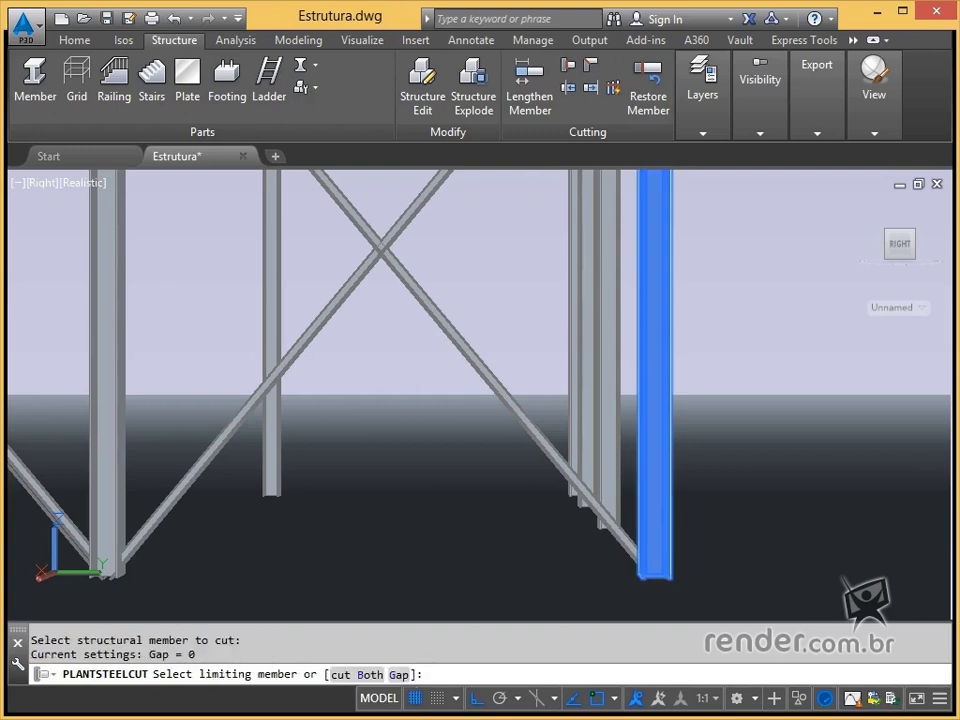
# - Cut back the lower ends of the two braces meeting at the middle column's base, using that column as limiting member
pyautogui.press('Return')
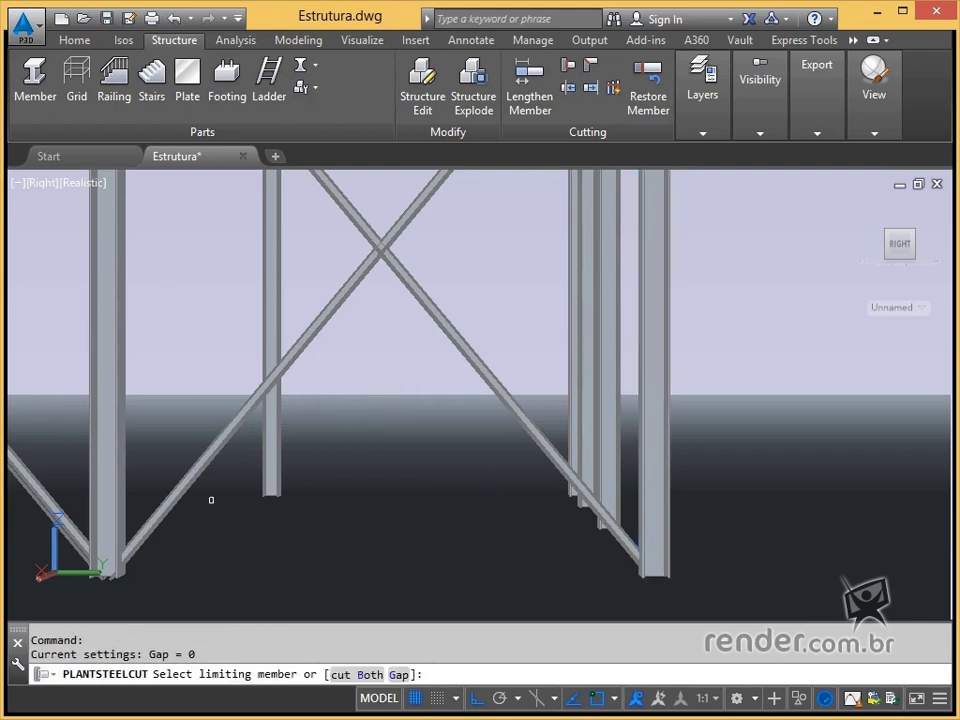
pyautogui.click(117, 560)
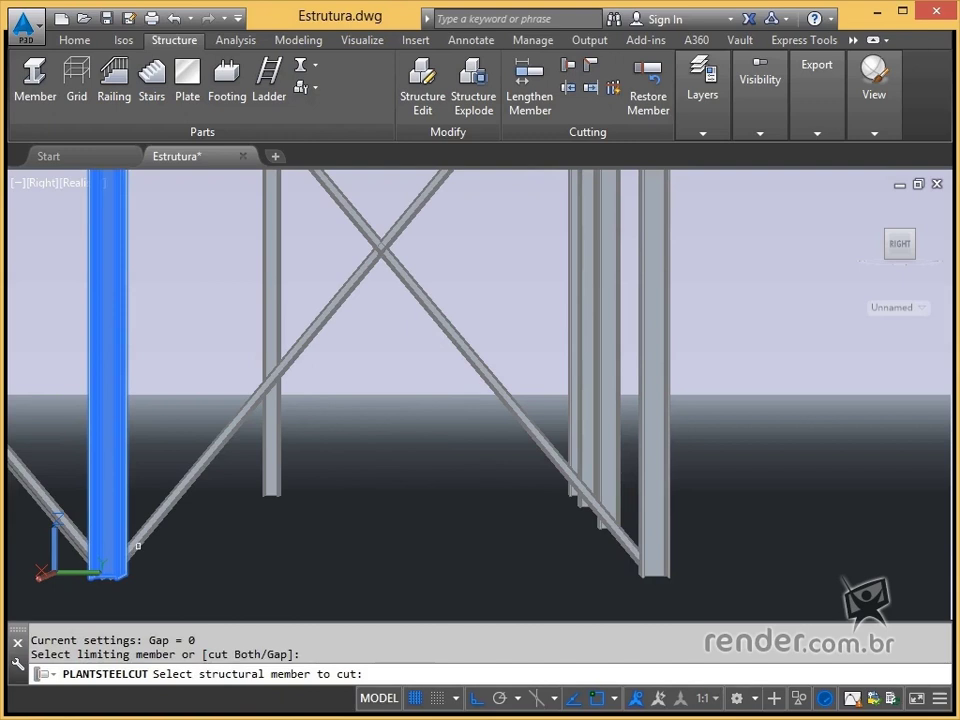
pyautogui.click(138, 546)
pyautogui.click(88, 543)
pyautogui.click(83, 541)
# - Cut back the four diagonal braces meeting at the middle column's floor joint, using the lower and upper column segments as limiting members
pyautogui.scroll(-1, 160, 454)
pyautogui.moveTo(212, 374); pyautogui.dragTo(304, 527, button='middle')
pyautogui.scroll(1, 308, 372)
pyautogui.moveTo(322, 362); pyautogui.dragTo(386, 394, button='middle')
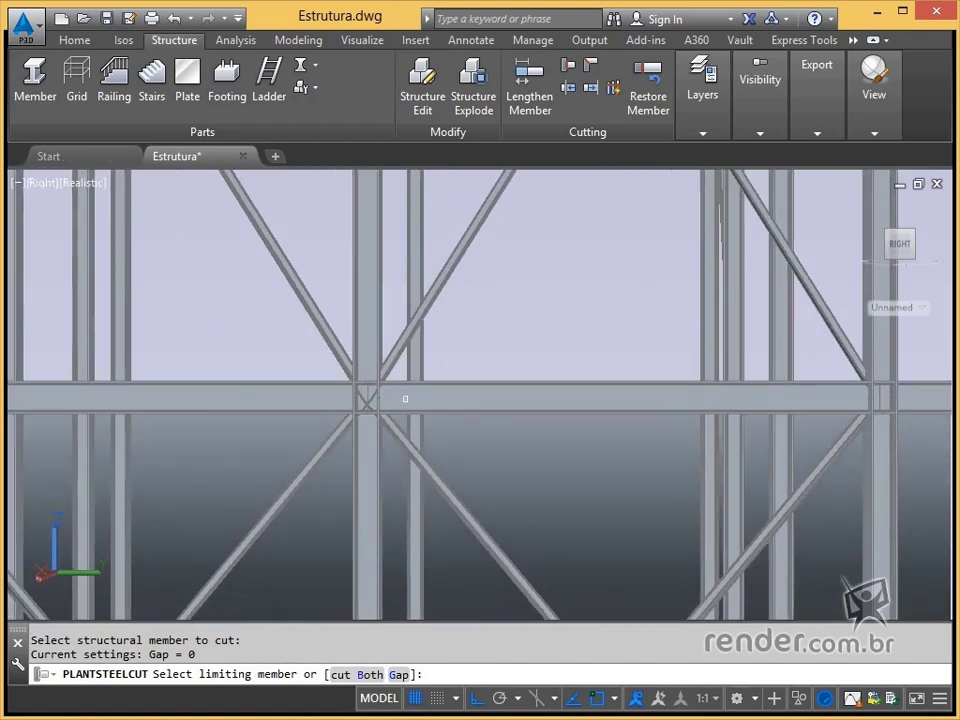
pyautogui.click(366, 414)
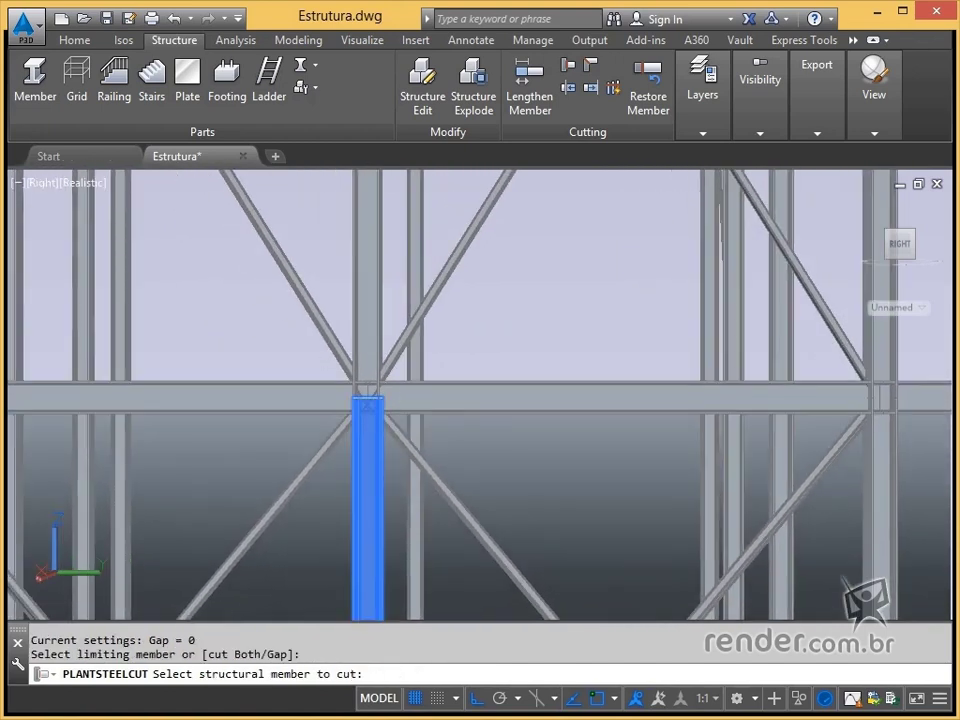
pyautogui.click(368, 410)
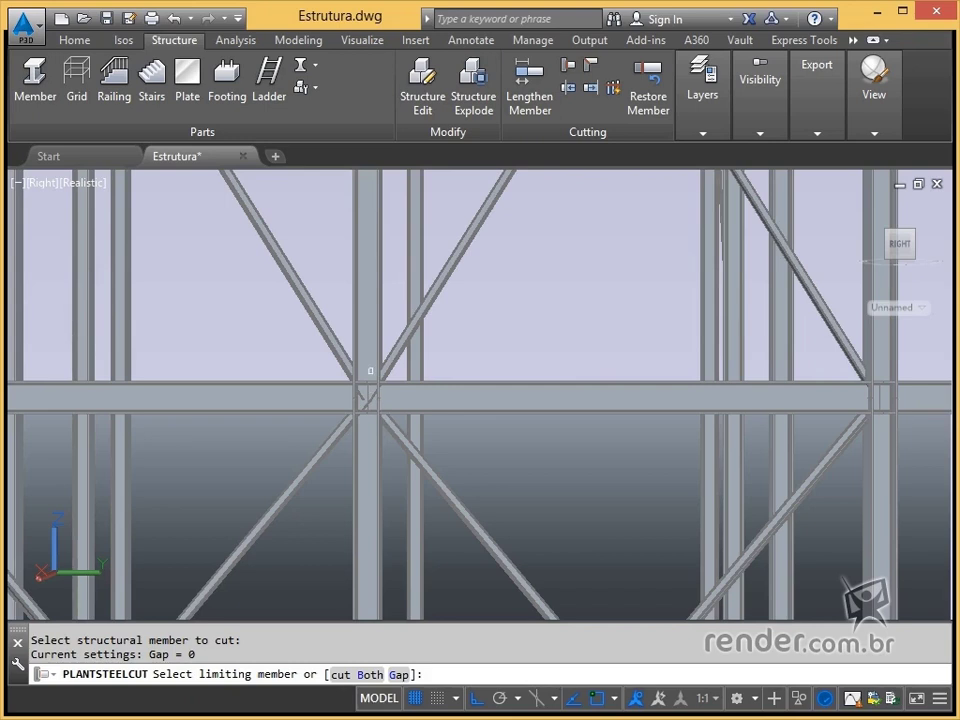
pyautogui.click(370, 370)
pyautogui.click(372, 362)
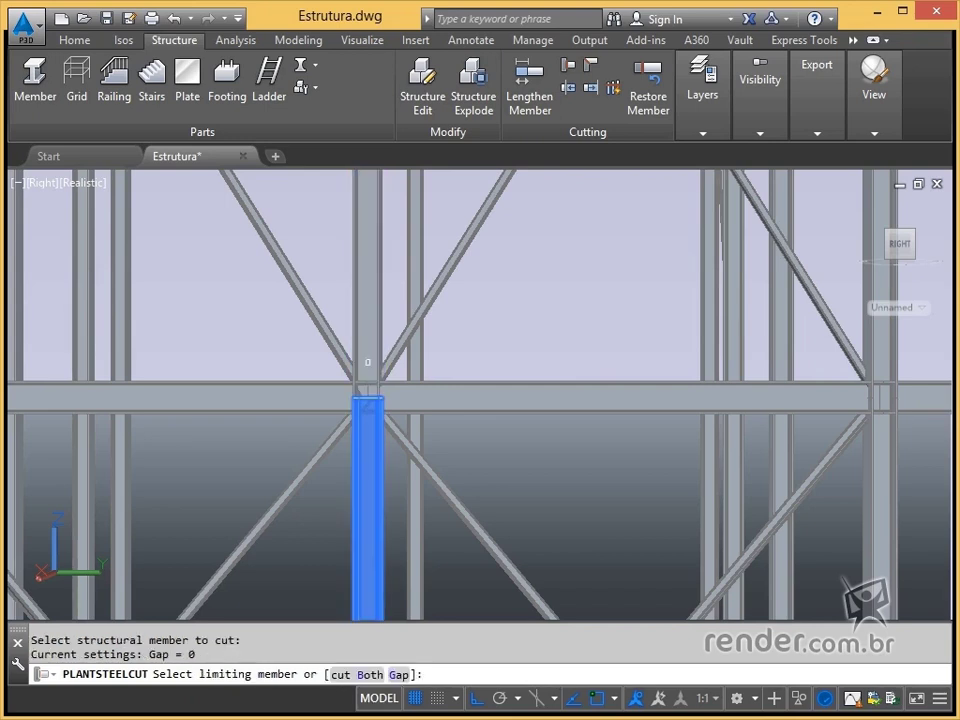
pyautogui.click(362, 368)
pyautogui.click(362, 398)
pyautogui.click(360, 392)
pyautogui.click(355, 421)
pyautogui.press('Escape')
# - Cut back the upper brace at the opposite end column's floor joint, using the upper column segment as limiting member
pyautogui.scroll(2, 364, 403)
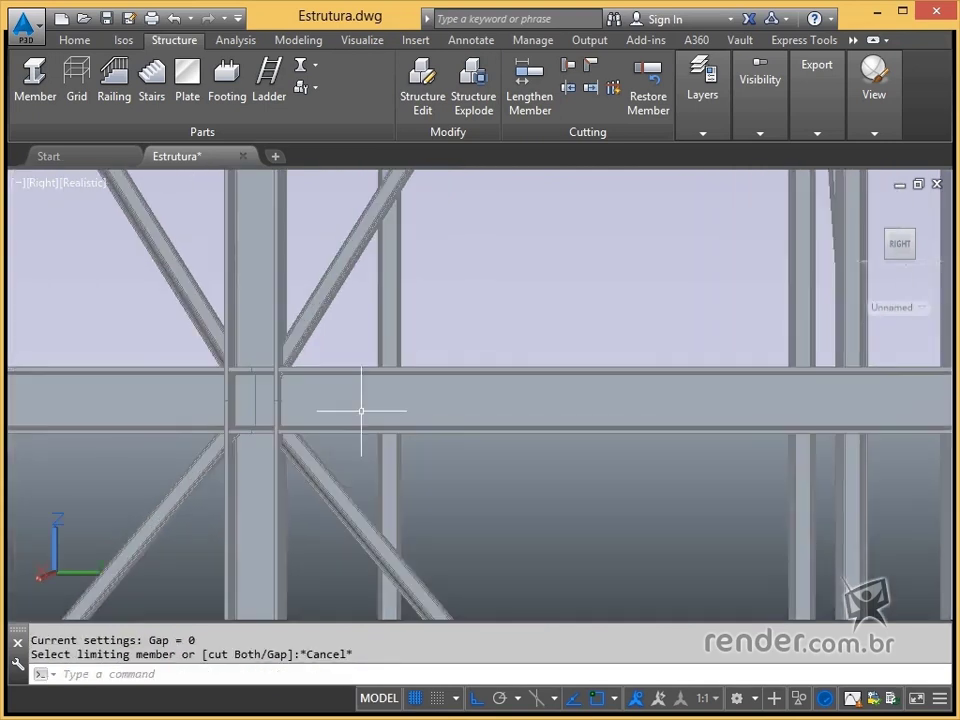
pyautogui.moveTo(343, 403); pyautogui.dragTo(648, 382, button='middle')
pyautogui.scroll(-2, 460, 398)
pyautogui.moveTo(390, 398); pyautogui.dragTo(530, 398, button='middle')
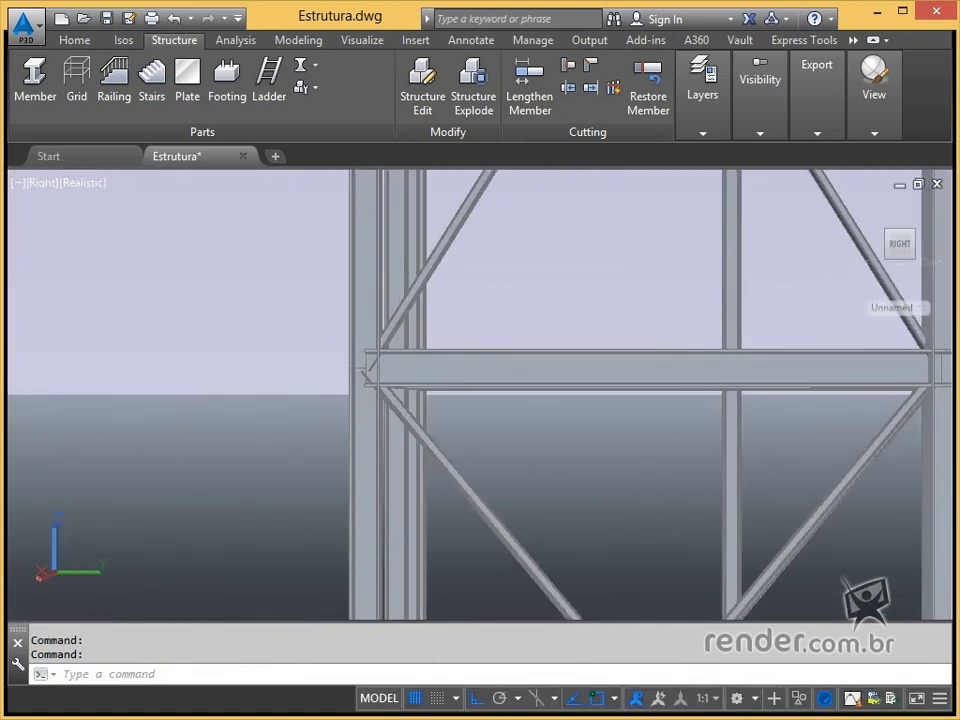
pyautogui.scroll(2, 515, 402)
pyautogui.moveTo(167, 364); pyautogui.dragTo(422, 364, button='middle')
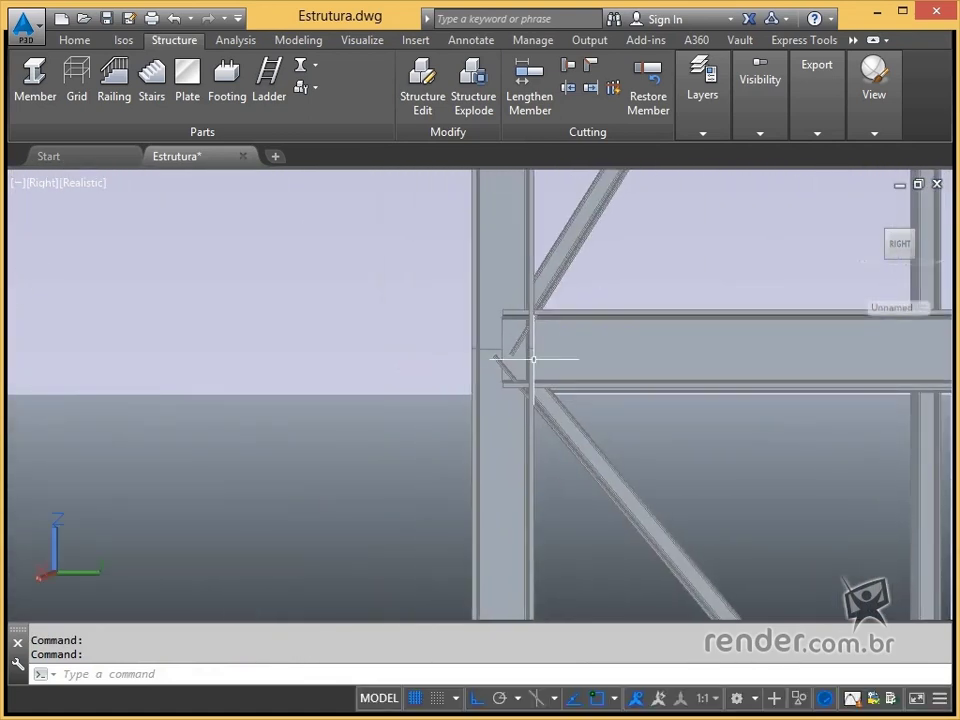
pyautogui.click(569, 66)
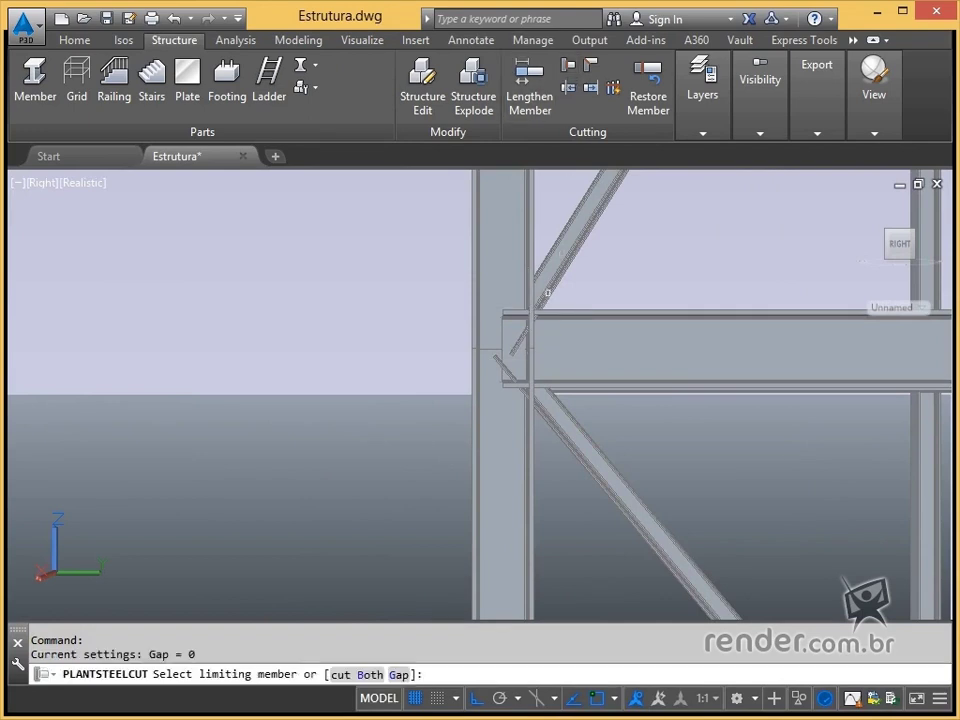
pyautogui.click(519, 277)
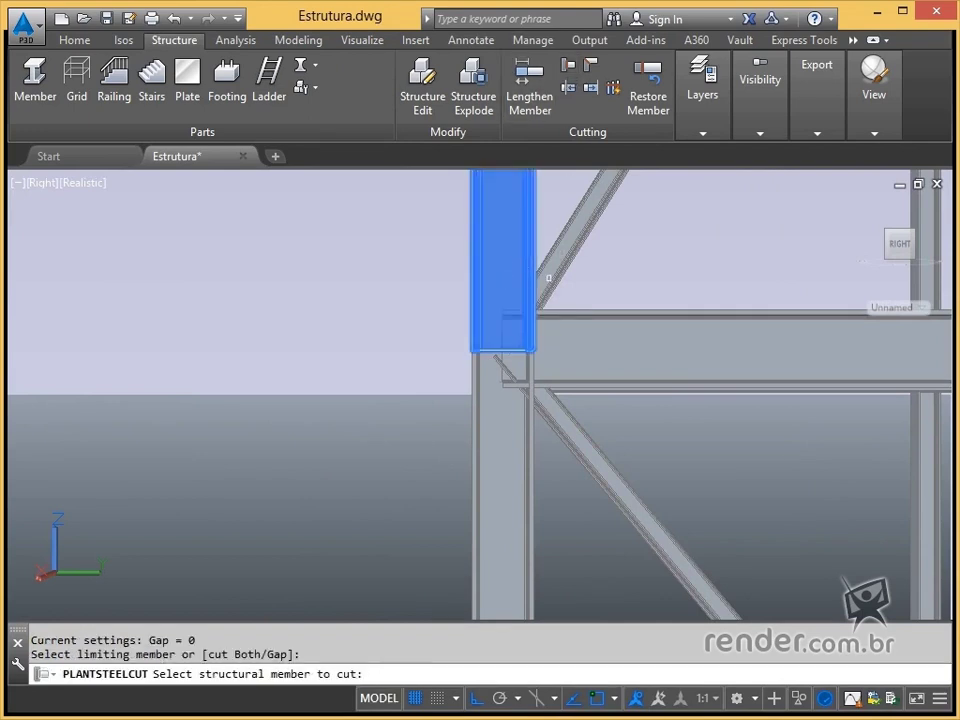
pyautogui.click(546, 283)
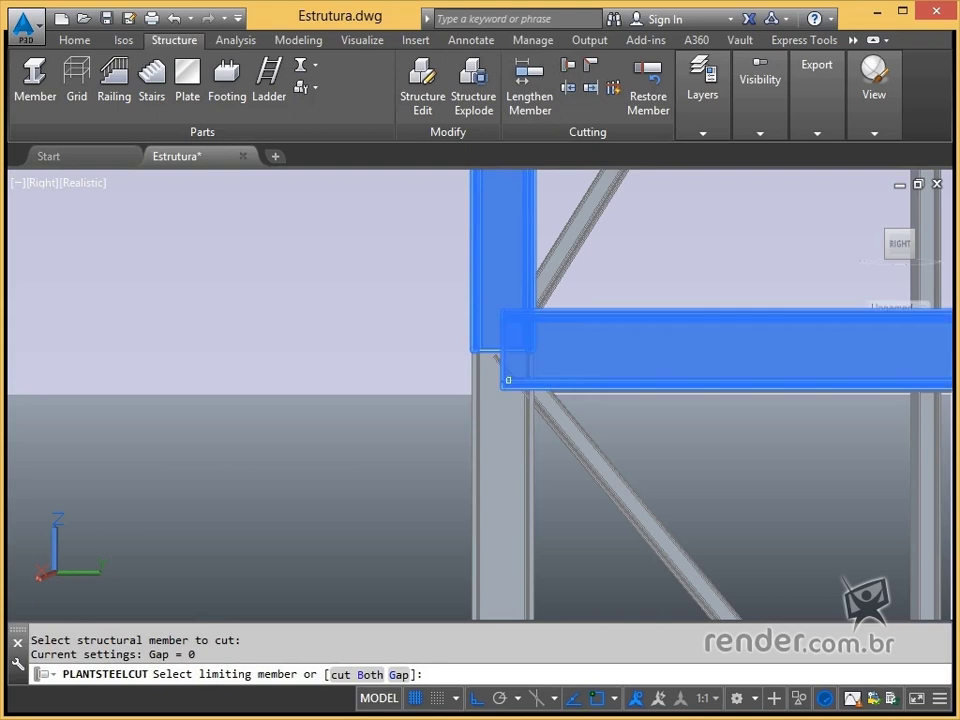
# - Cut back the lower brace at this end joint against both the floor beam and the lower column segment
pyautogui.click(508, 379)
pyautogui.click(545, 406)
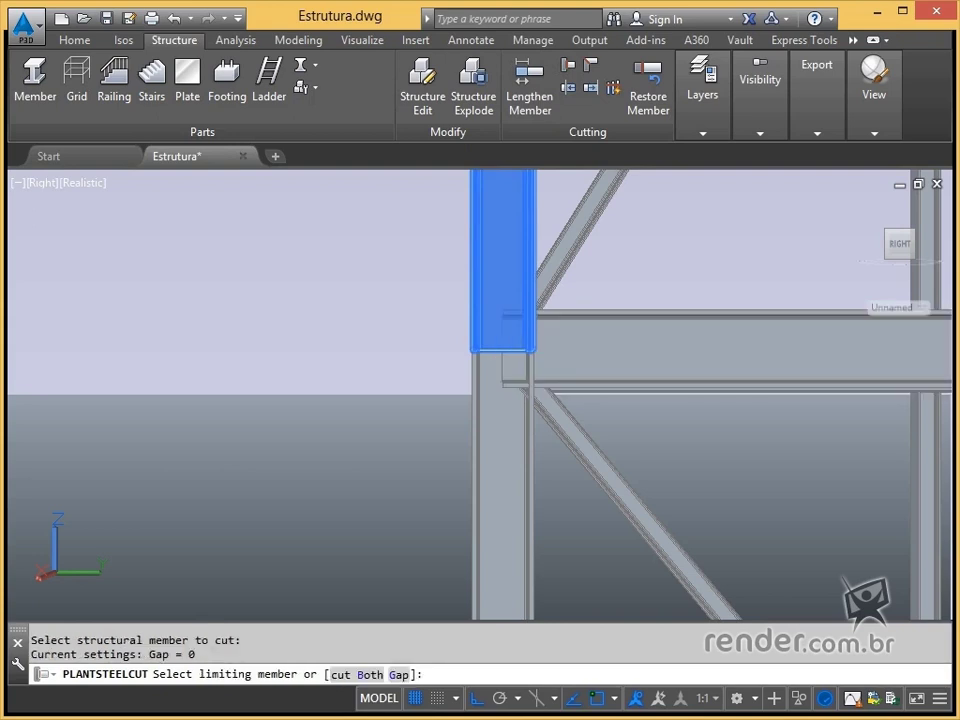
pyautogui.click(537, 414)
pyautogui.click(548, 412)
pyautogui.press('Escape')
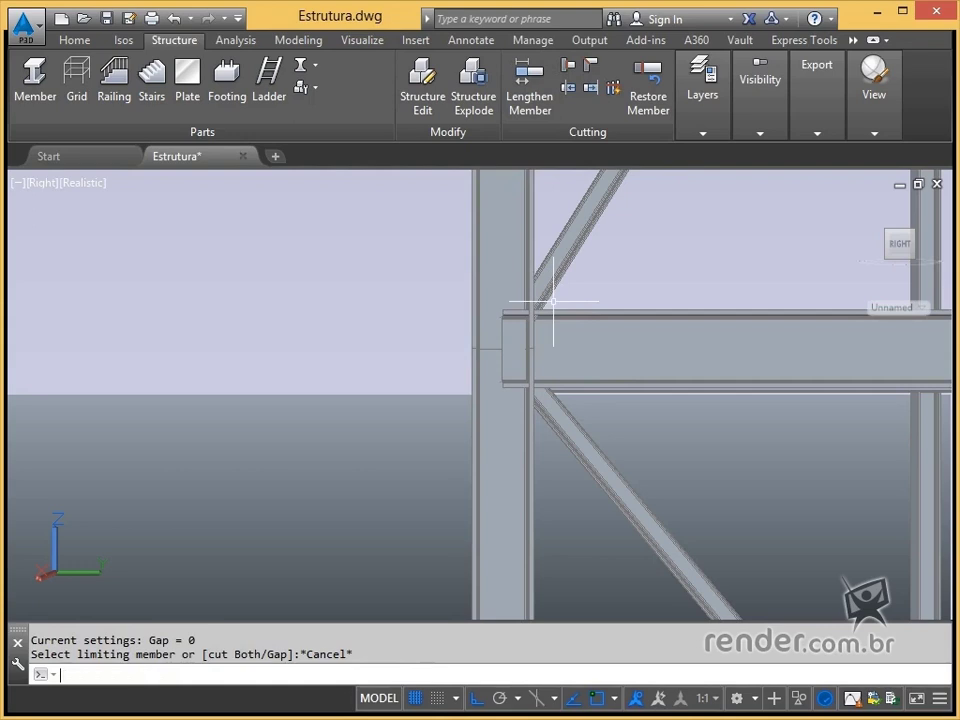
pyautogui.press('Return')
pyautogui.click(555, 342)
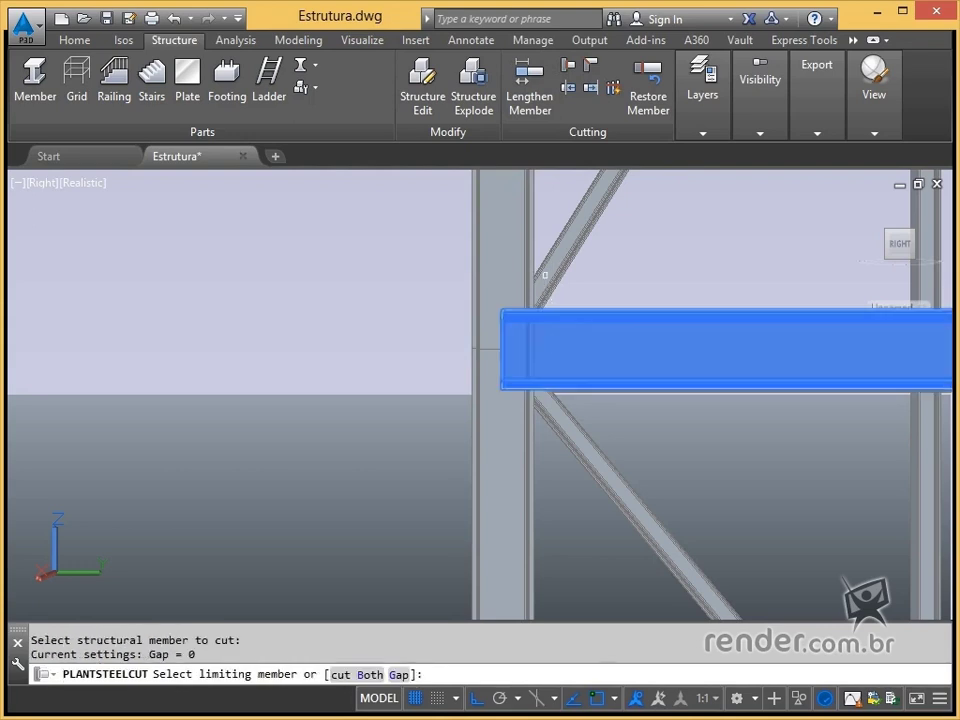
pyautogui.press('Escape')
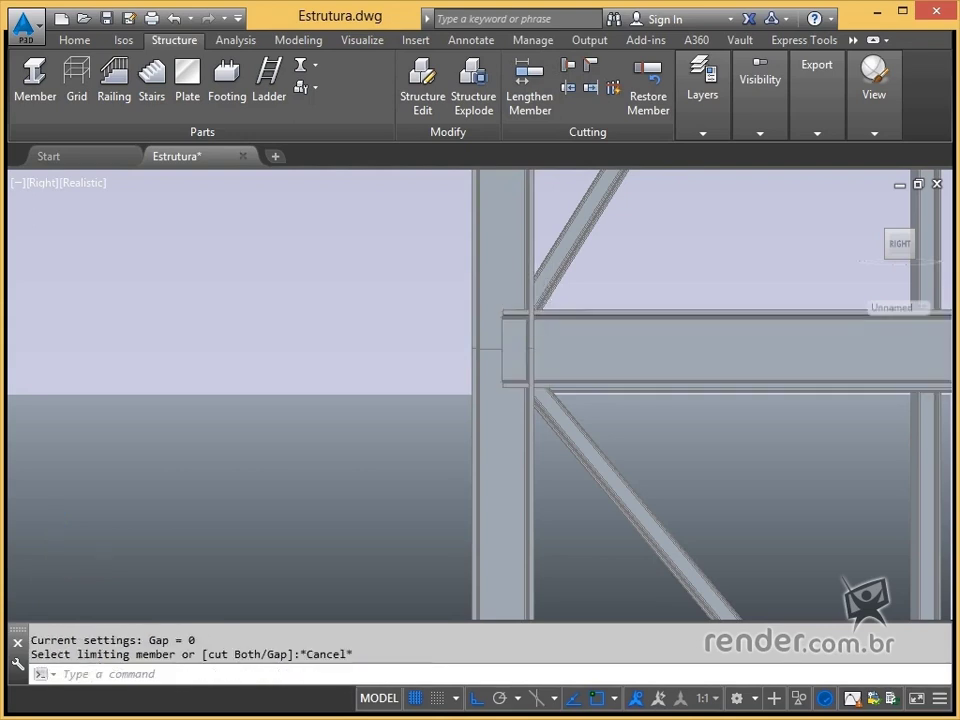
# - Cut back the floor beam's end at the end column joint, using the upper column segment as limiting member
pyautogui.scroll(2, 540, 310)
pyautogui.scroll(-1, 577, 315)
pyautogui.moveTo(577, 315); pyautogui.dragTo(452, 410, button='middle')
pyautogui.press('Return')
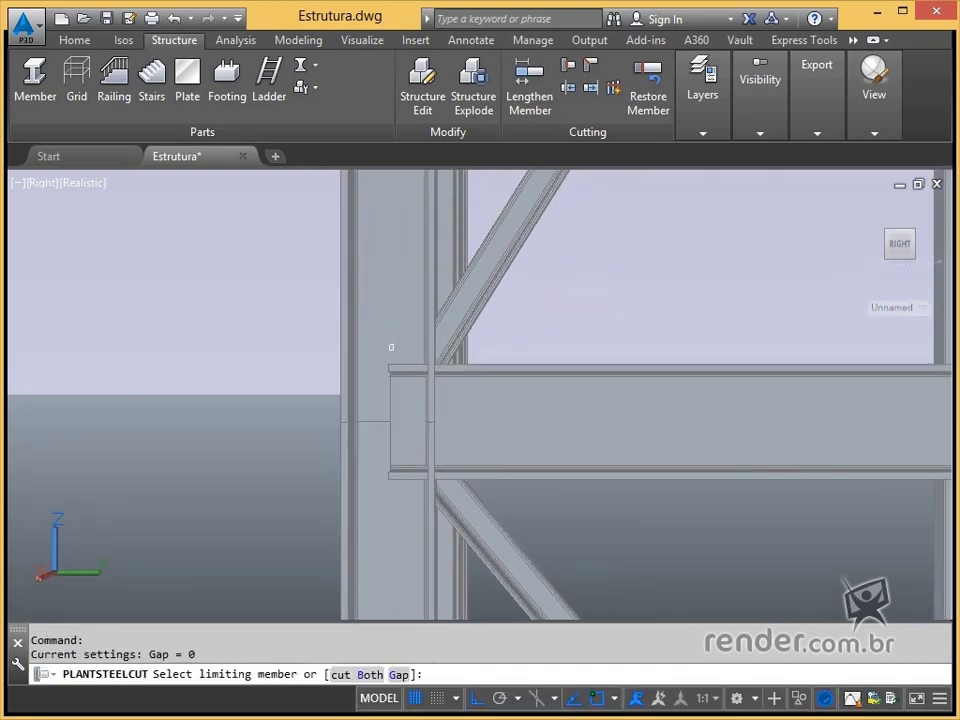
pyautogui.click(375, 349)
pyautogui.click(473, 386)
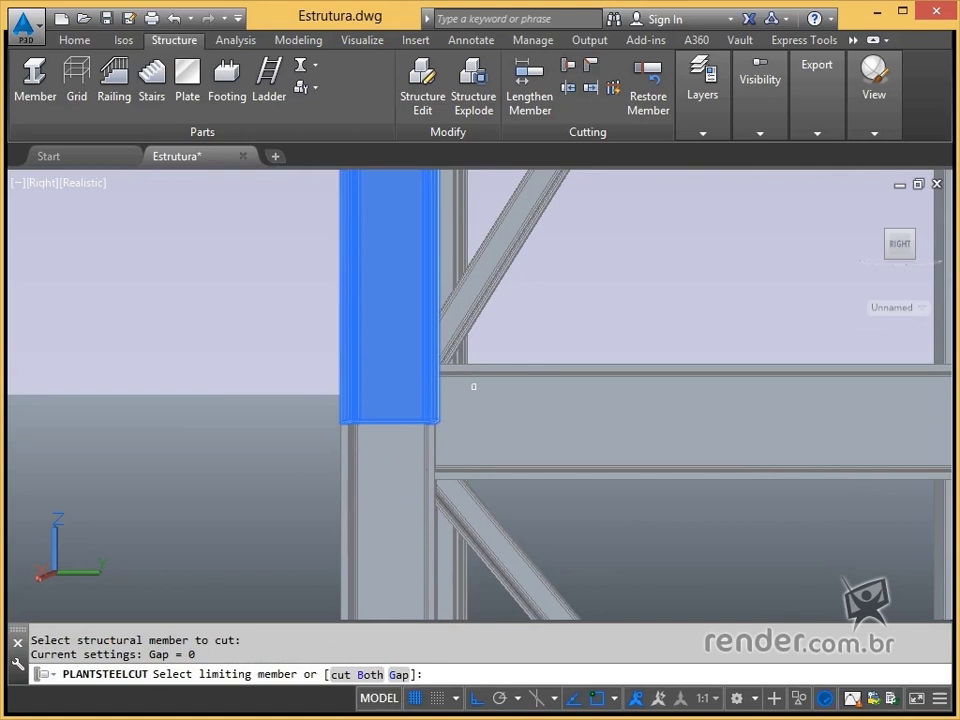
pyautogui.press('Escape')
pyautogui.moveTo(450, 343); pyautogui.dragTo(510, 358, button='middle')
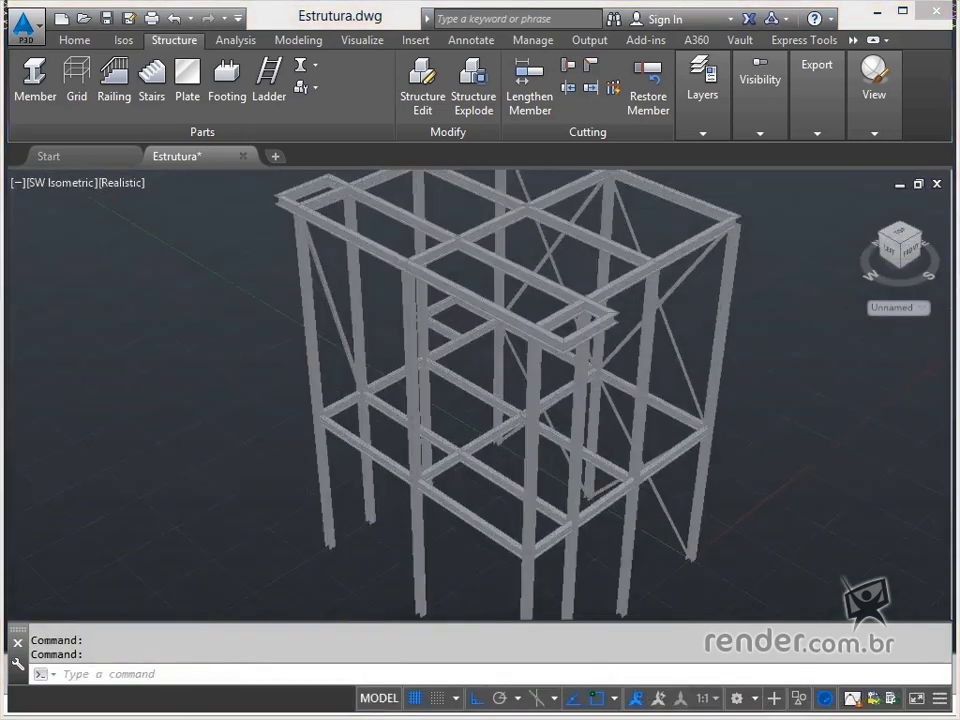
pyautogui.scroll(4, 640, 305)
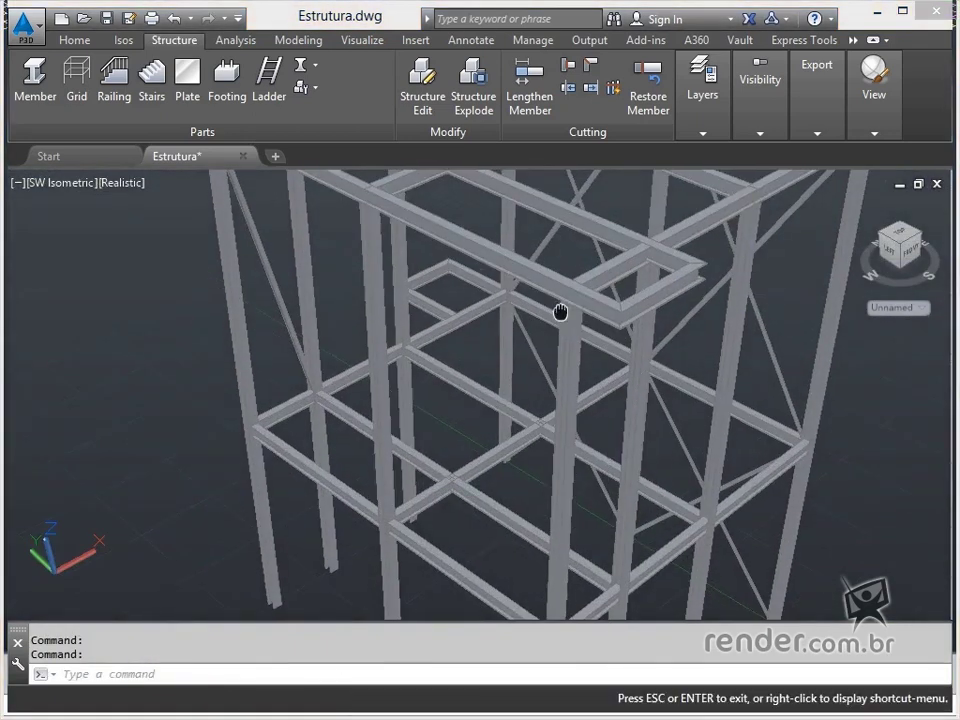
pyautogui.moveTo(560, 312); pyautogui.dragTo(709, 413)
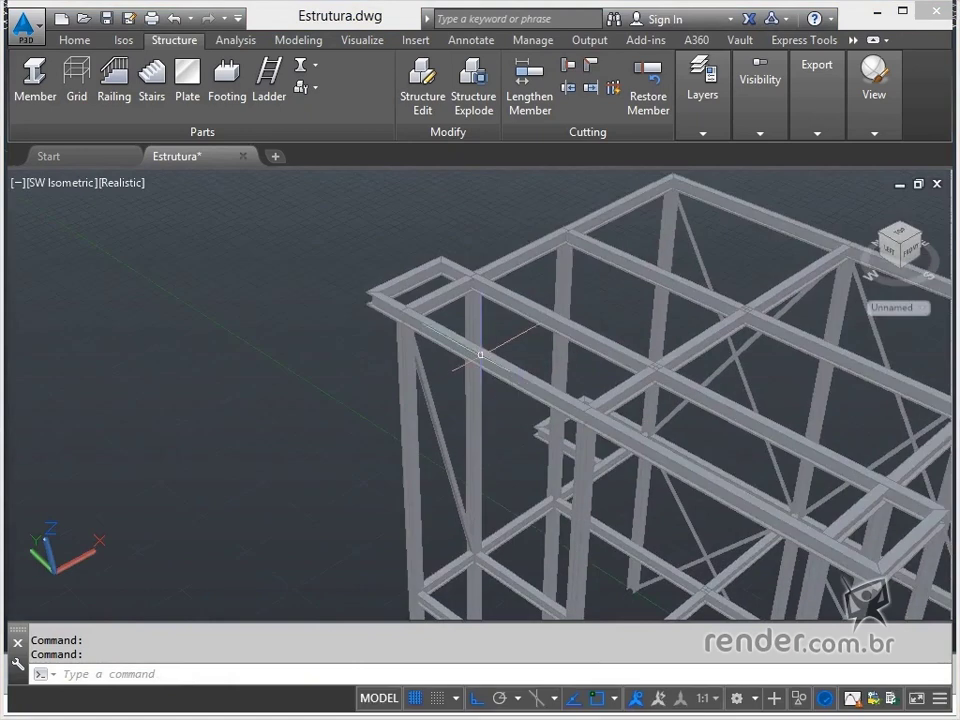
pyautogui.scroll(3, 480, 400)
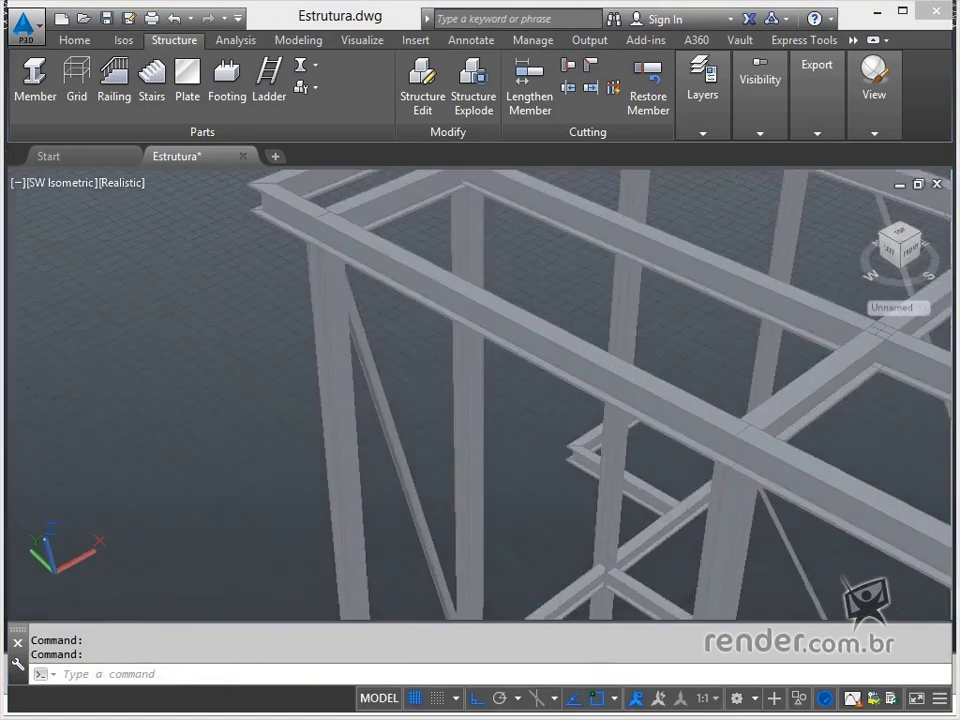
pyautogui.moveTo(437, 326); pyautogui.dragTo(361, 271, button='middle')
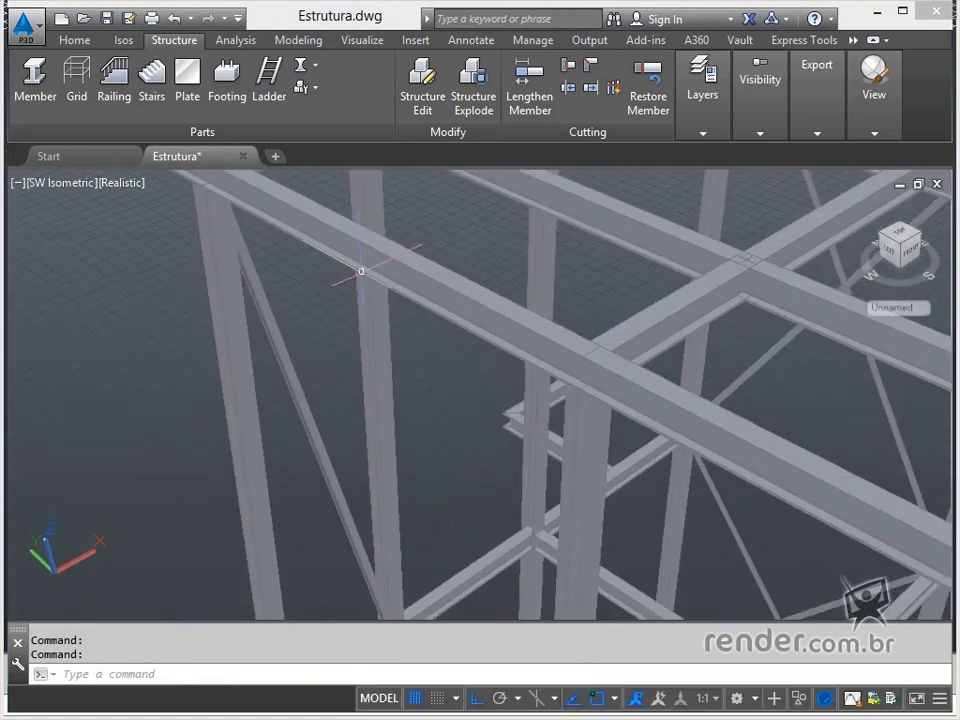